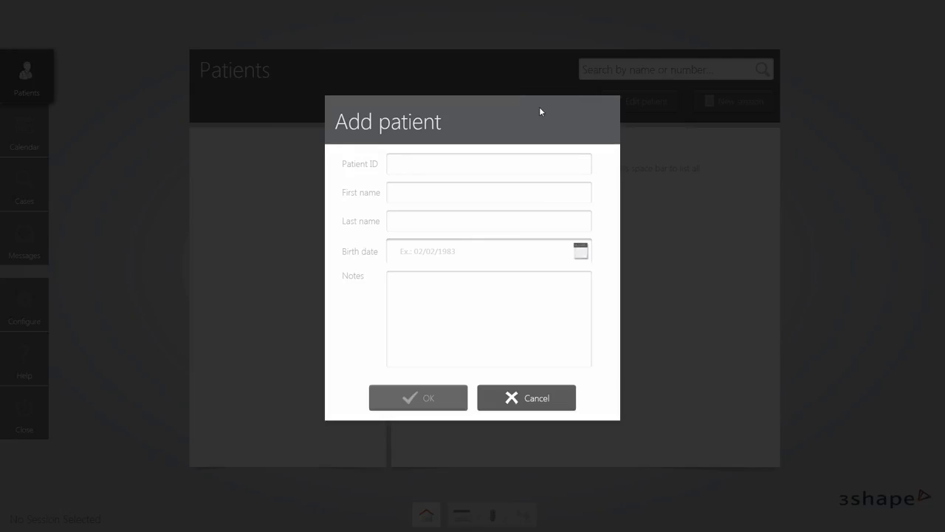
# Add a new patient with their first and last name and save them.
pyautogui.click(527, 195)
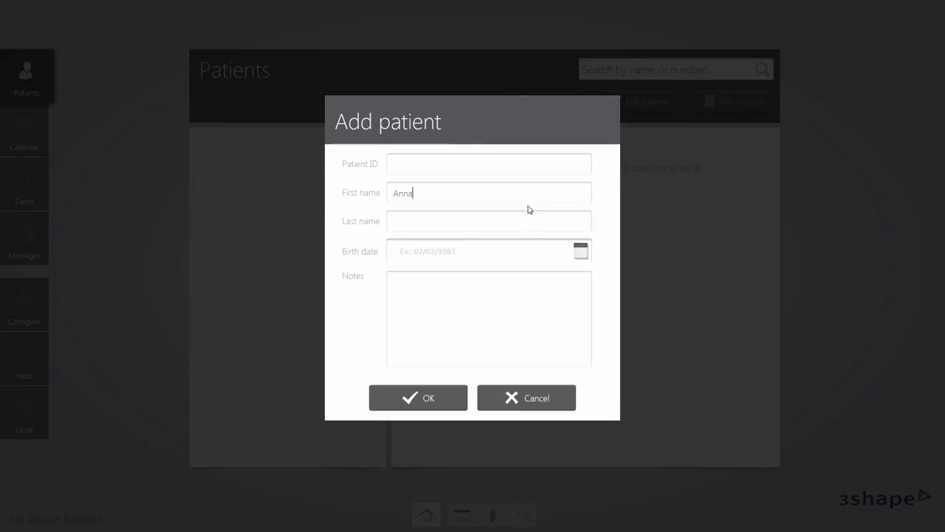
pyautogui.click(530, 220)
pyautogui.click(450, 397)
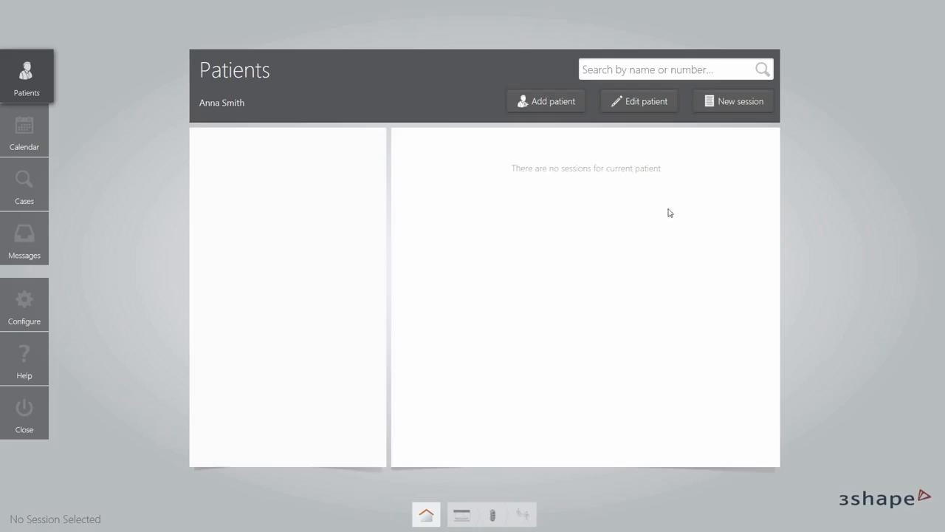
# Book a new session on 7 August 2014 at 14:00, then return to Home.
pyautogui.click(719, 108)
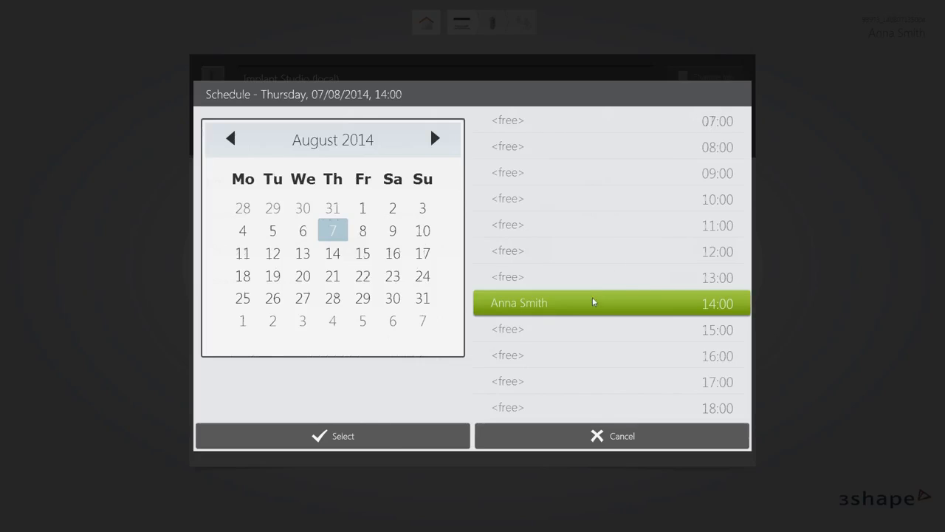
pyautogui.click(367, 436)
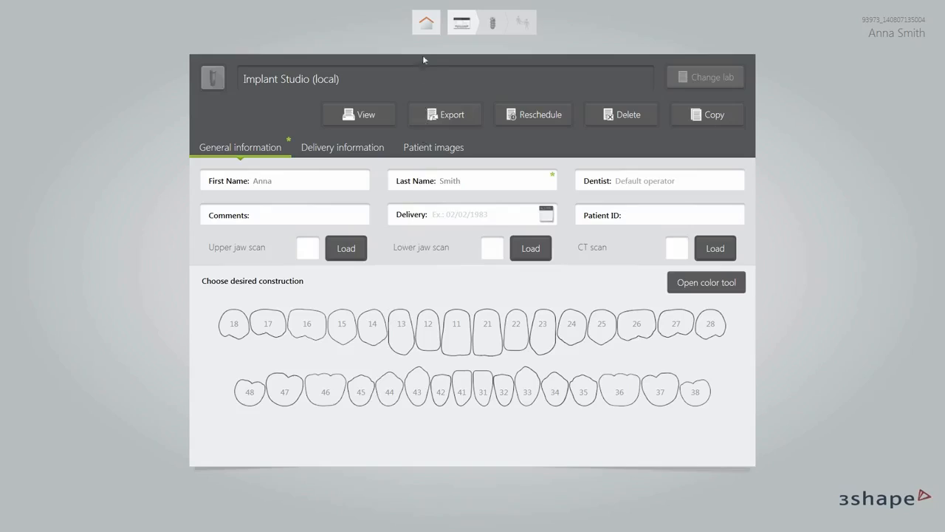
pyautogui.click(425, 34)
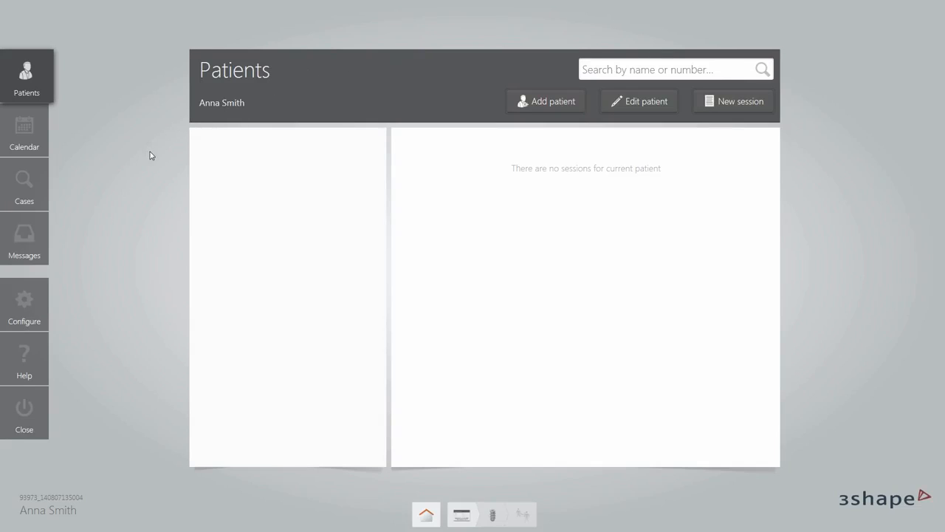
# Create a session in the 15:00 calendar slot and enter the patient's first and last name.
pyautogui.click(25, 132)
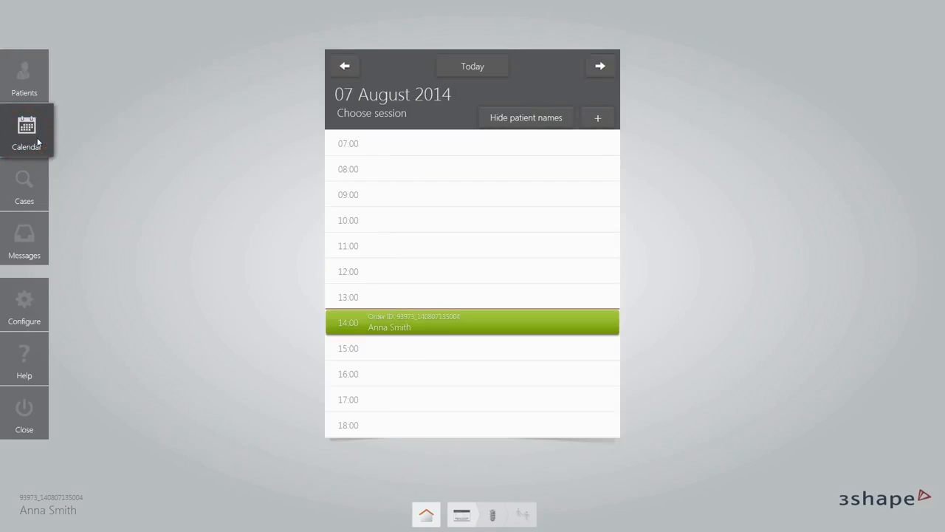
pyautogui.click(385, 357)
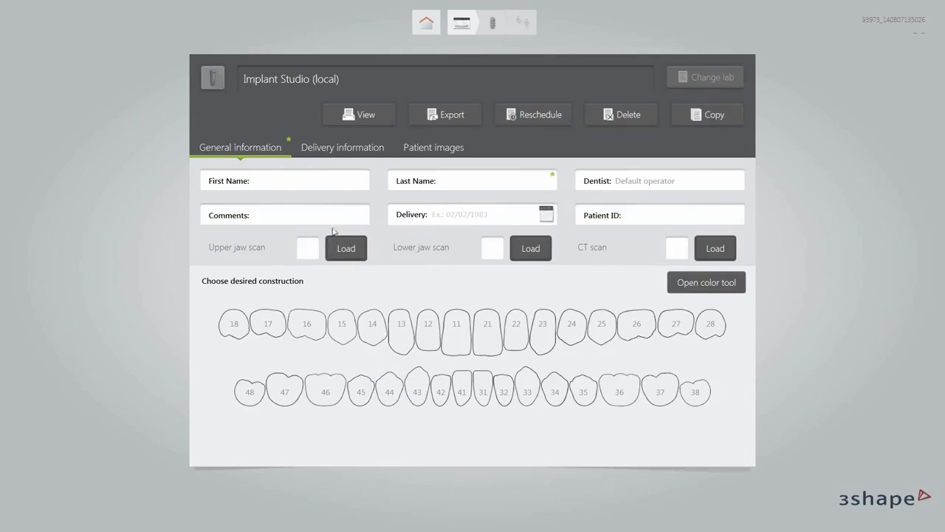
pyautogui.click(448, 189)
pyautogui.click(529, 248)
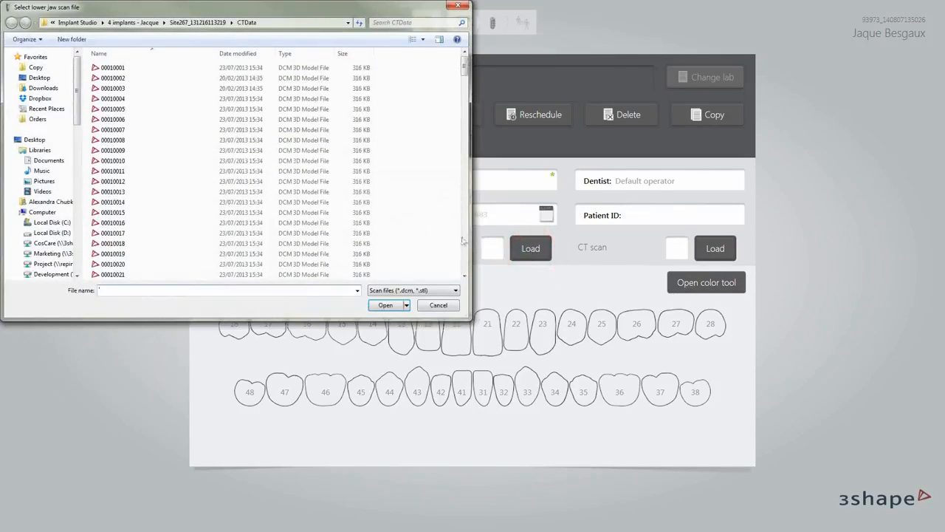
# Load the LowerJawScan Trimmed file as the lower jaw scan.
pyautogui.click(177, 23)
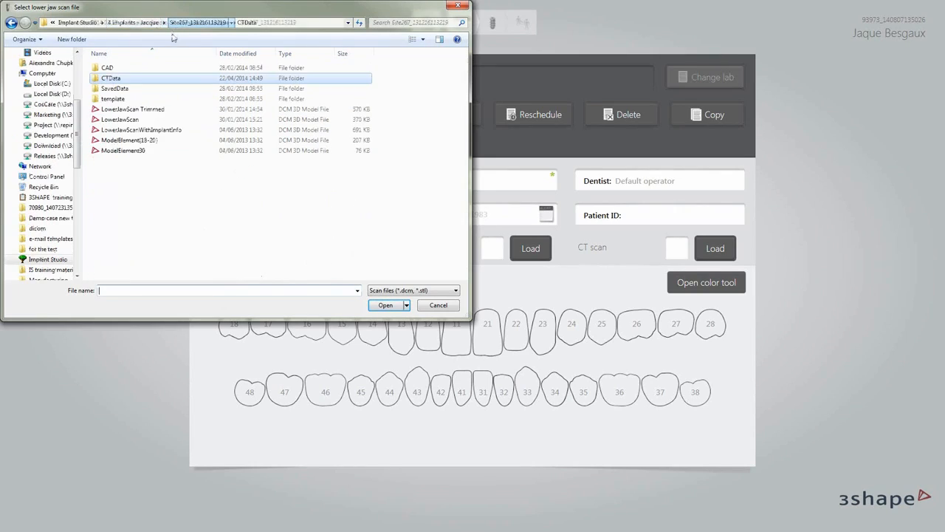
pyautogui.click(142, 110)
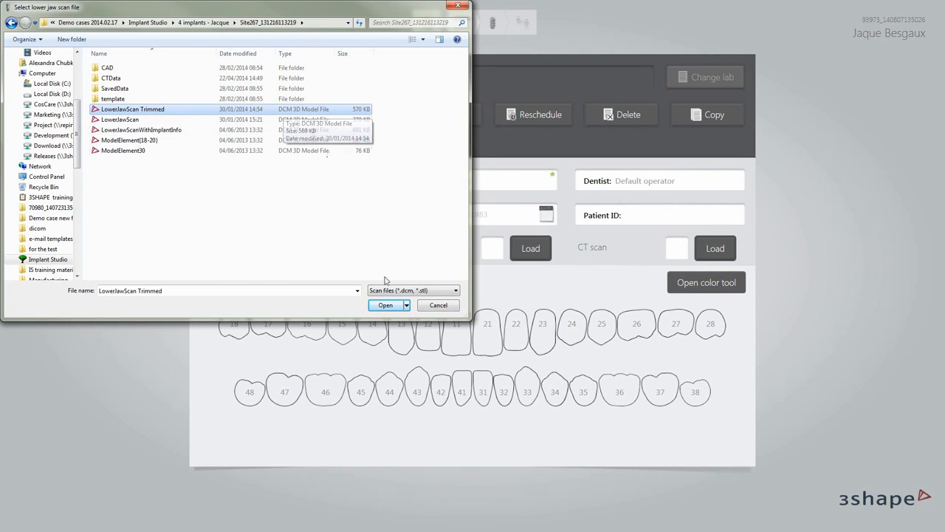
pyautogui.click(380, 305)
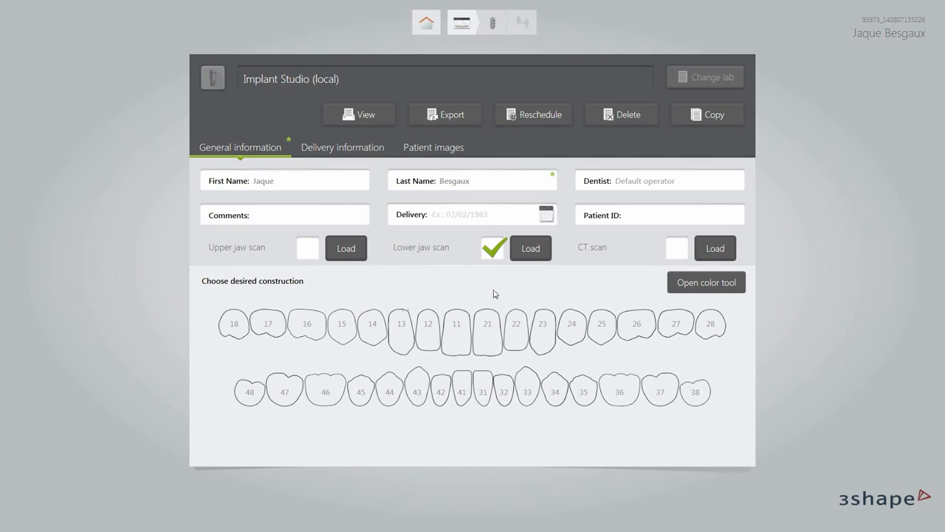
# Load the CT scan from CTData/00010001 and confirm the DICOM data.
pyautogui.click(714, 251)
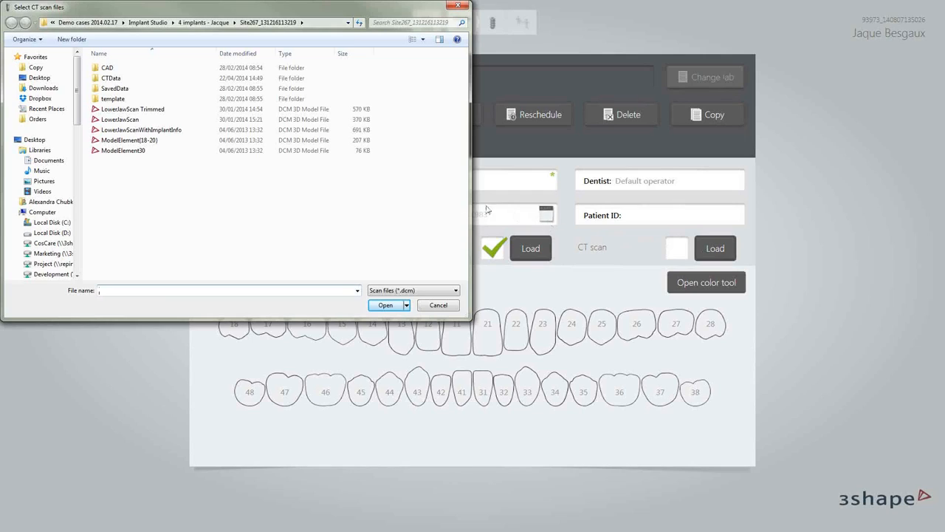
pyautogui.doubleClick(118, 79)
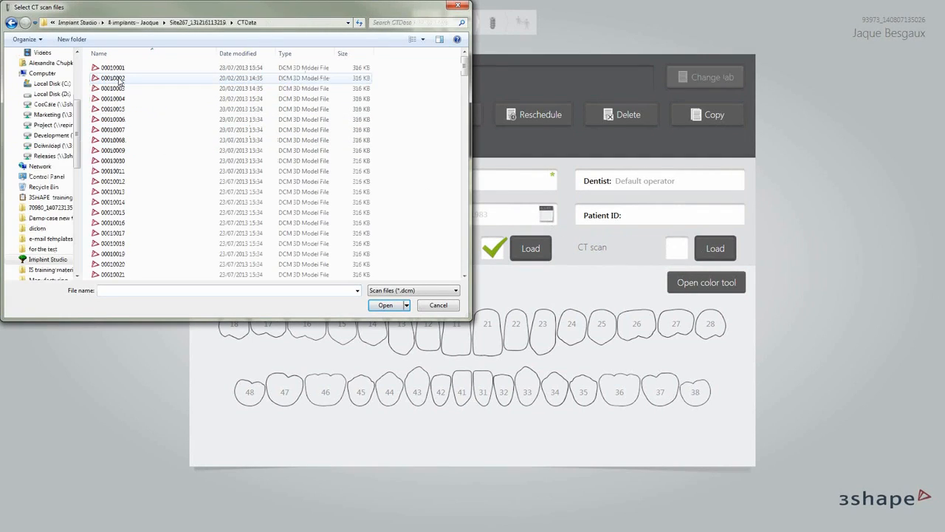
pyautogui.click(115, 68)
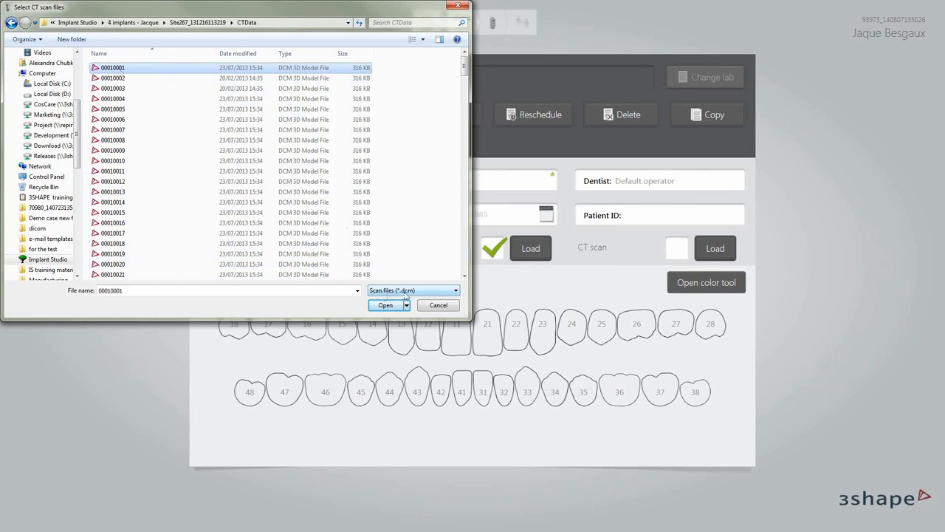
pyautogui.click(385, 305)
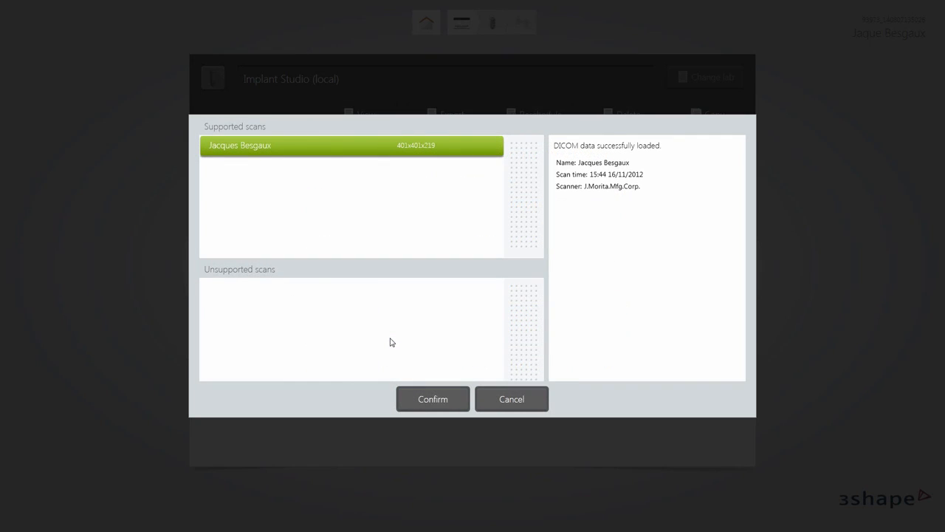
pyautogui.click(425, 399)
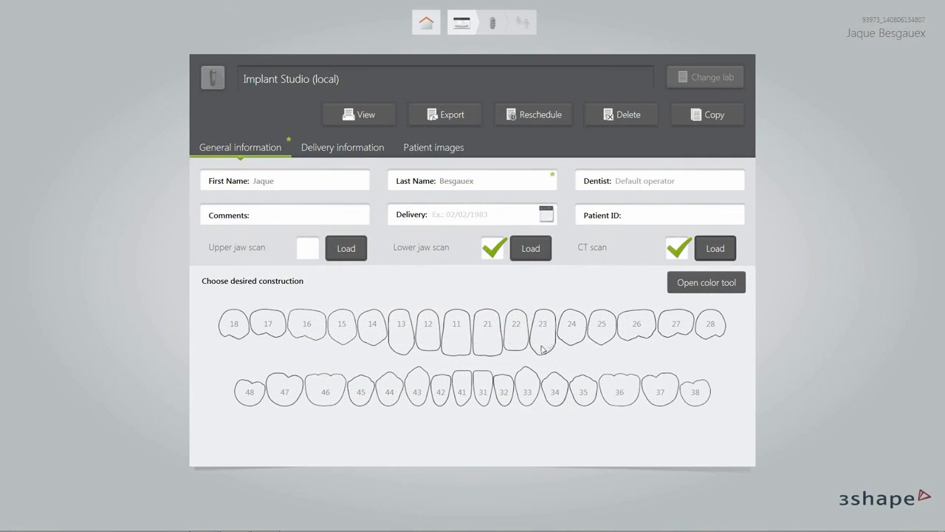
# Make tooth 46 a Temporary Crown with implant planning, a surgical guide and Vita D3 shade.
pyautogui.click(339, 395)
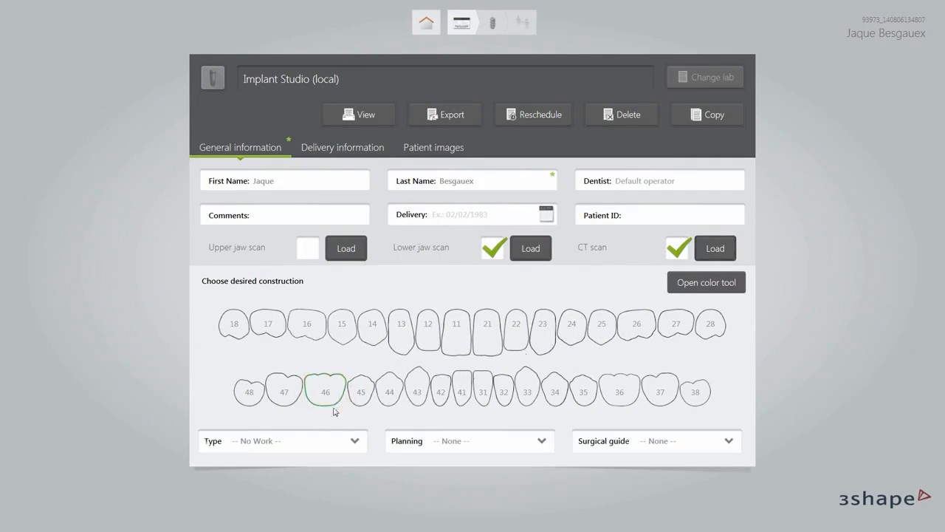
pyautogui.click(334, 443)
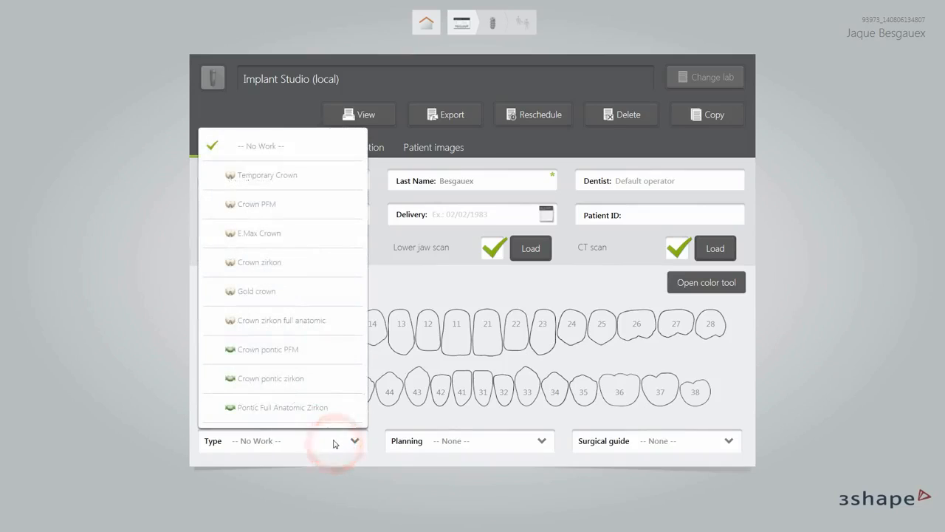
pyautogui.click(317, 181)
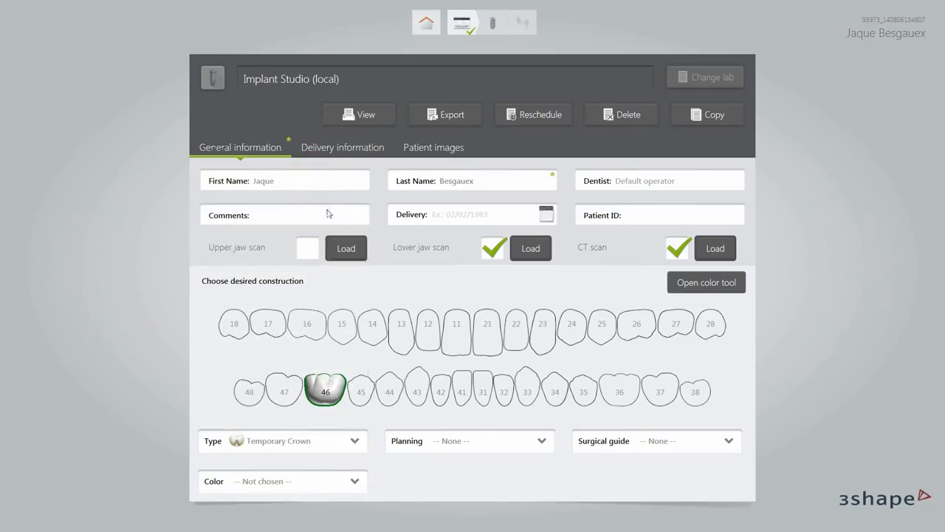
pyautogui.click(444, 444)
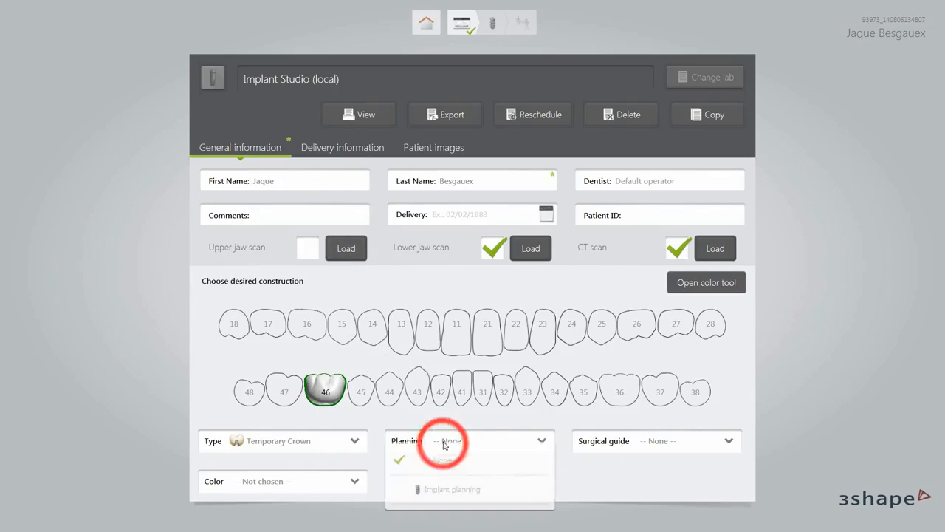
pyautogui.click(460, 496)
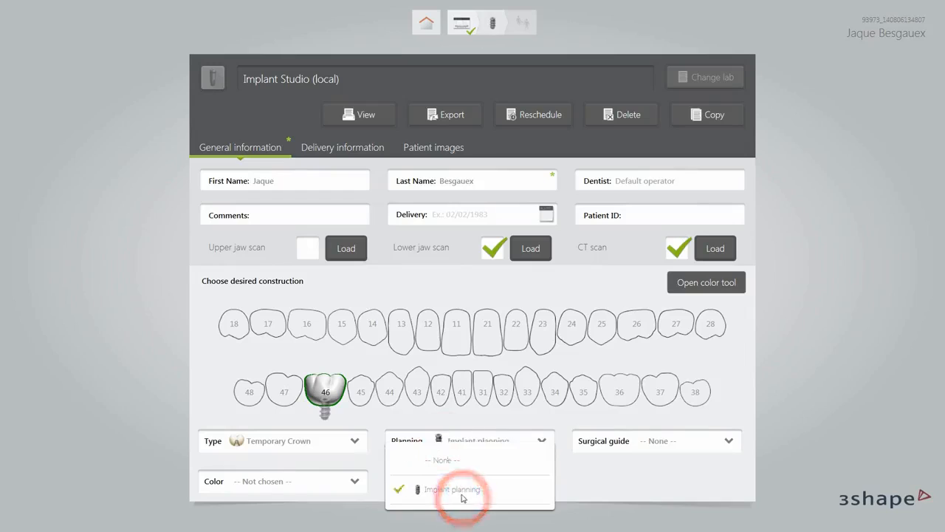
pyautogui.click(637, 443)
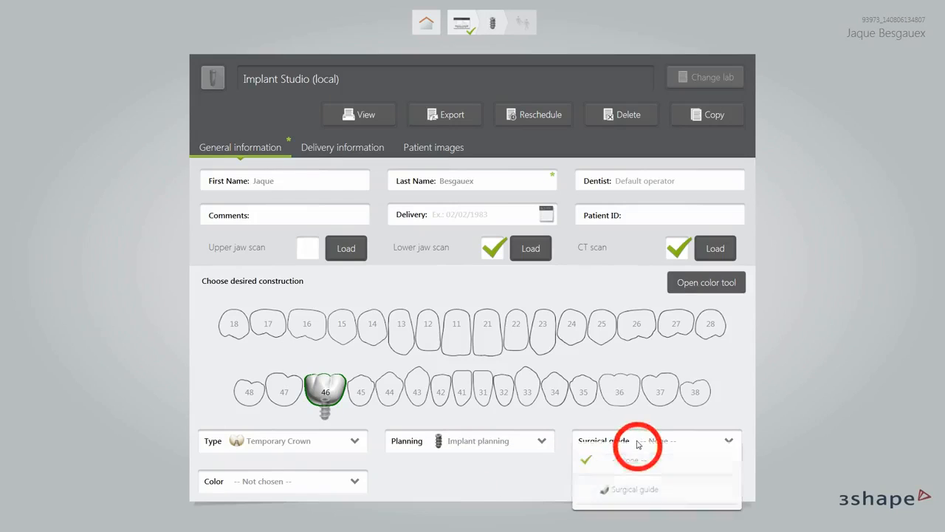
pyautogui.click(635, 493)
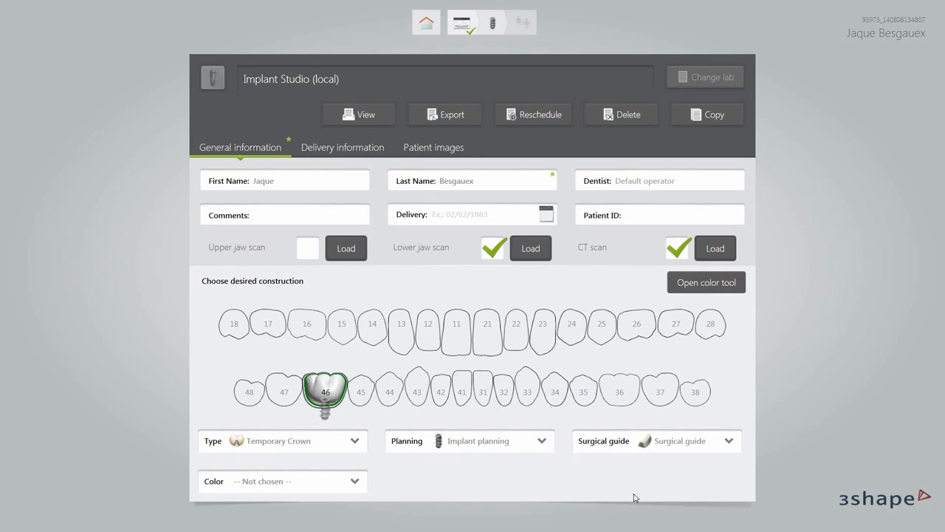
pyautogui.click(354, 487)
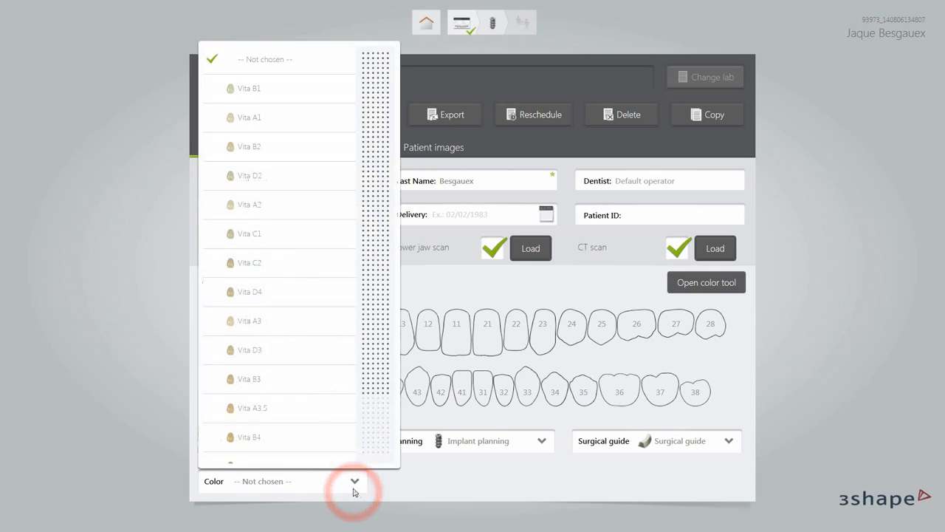
pyautogui.scroll(-1, 338, 428)
pyautogui.click(326, 335)
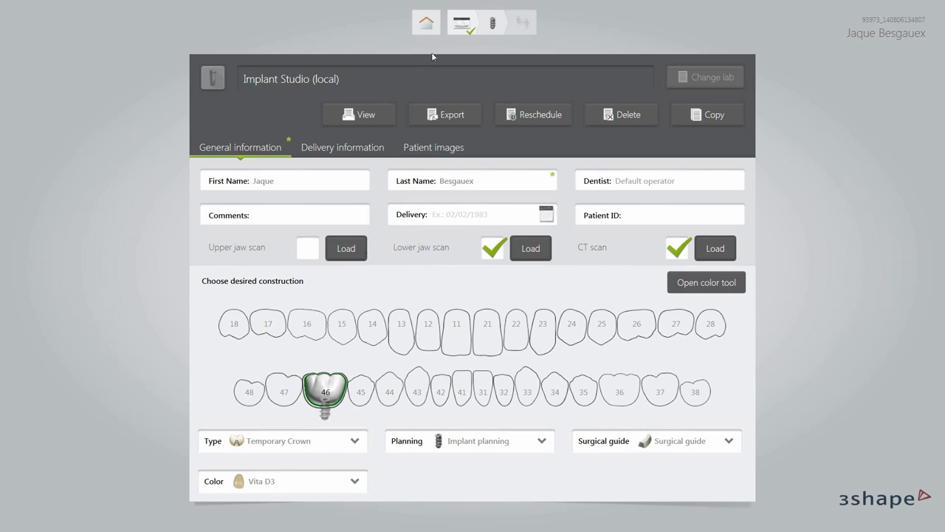
pyautogui.click(493, 26)
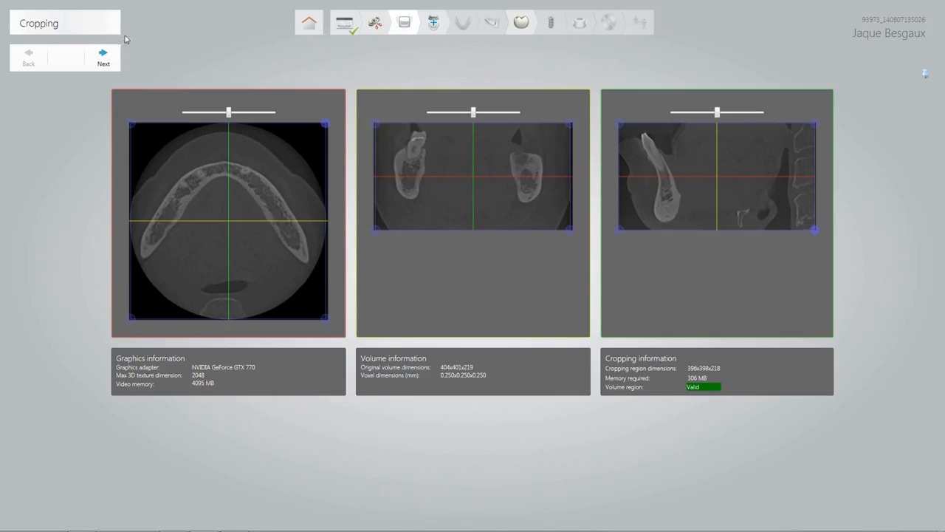
# Switch to the Preparation step and add a tooth-removal patch.
pyautogui.click(372, 31)
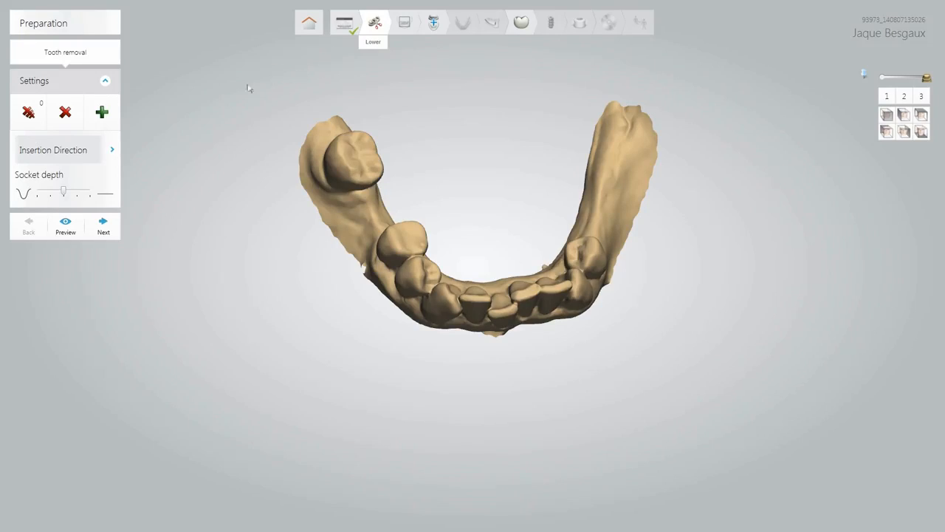
pyautogui.click(103, 113)
# Trace a closed margin line of six points around the base of the rearmost left molar.
pyautogui.scroll(5, 325, 181)
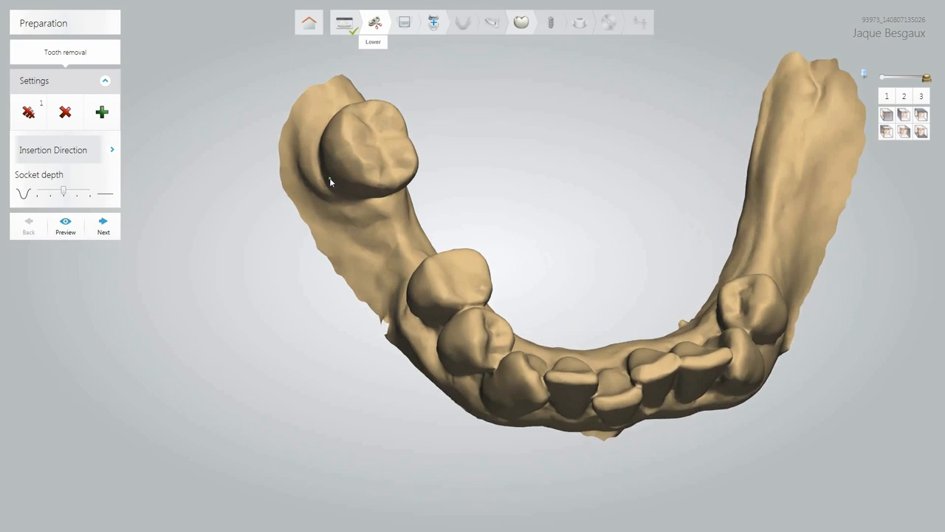
pyautogui.scroll(3, 329, 180)
pyautogui.moveTo(357, 197); pyautogui.dragTo(310, 161, button='right')
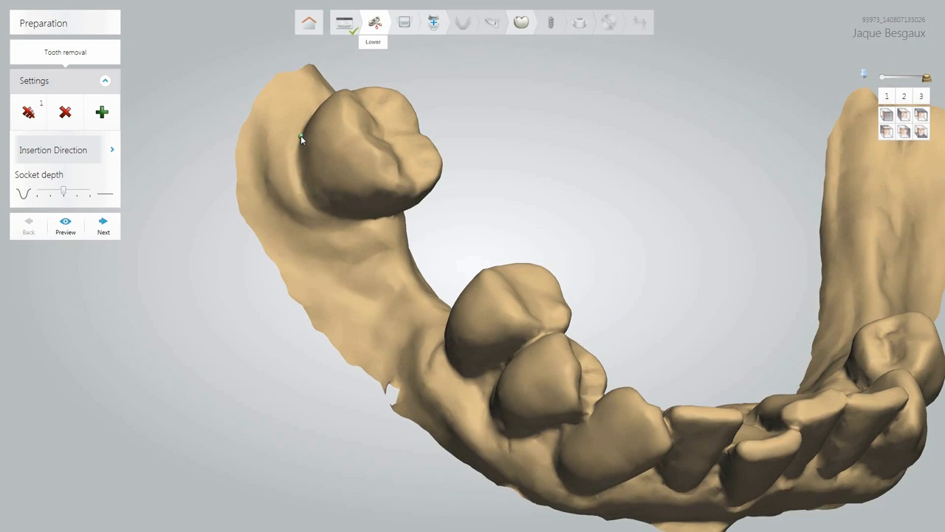
pyautogui.click(310, 194)
pyautogui.click(331, 215)
pyautogui.moveTo(375, 228); pyautogui.dragTo(348, 204, button='right')
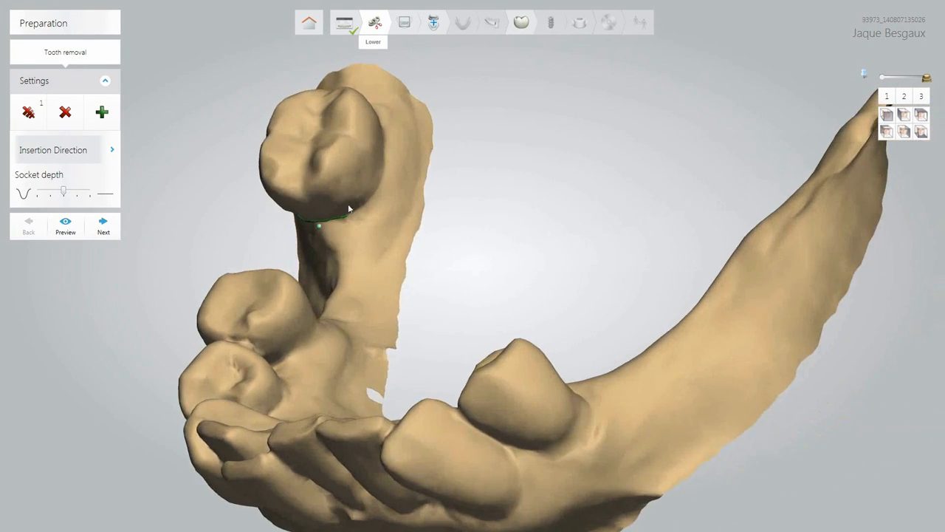
pyautogui.click(379, 180)
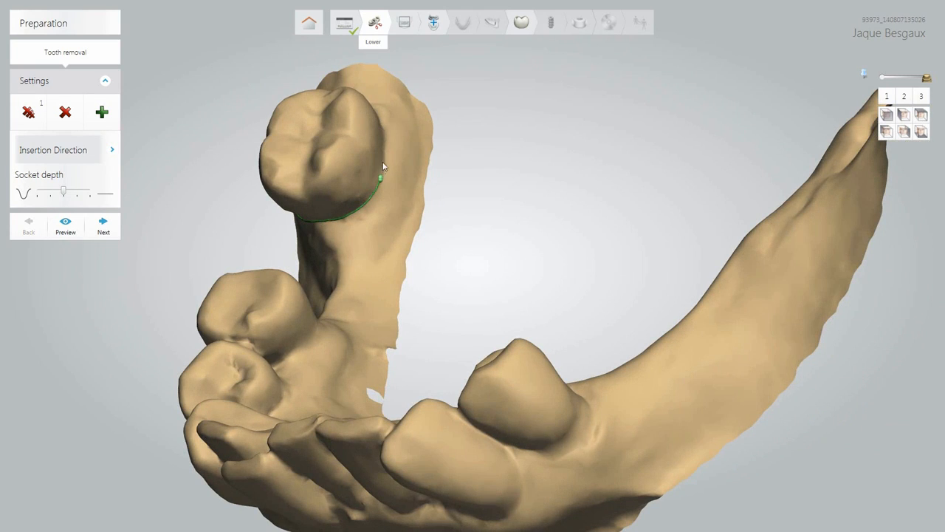
pyautogui.click(382, 123)
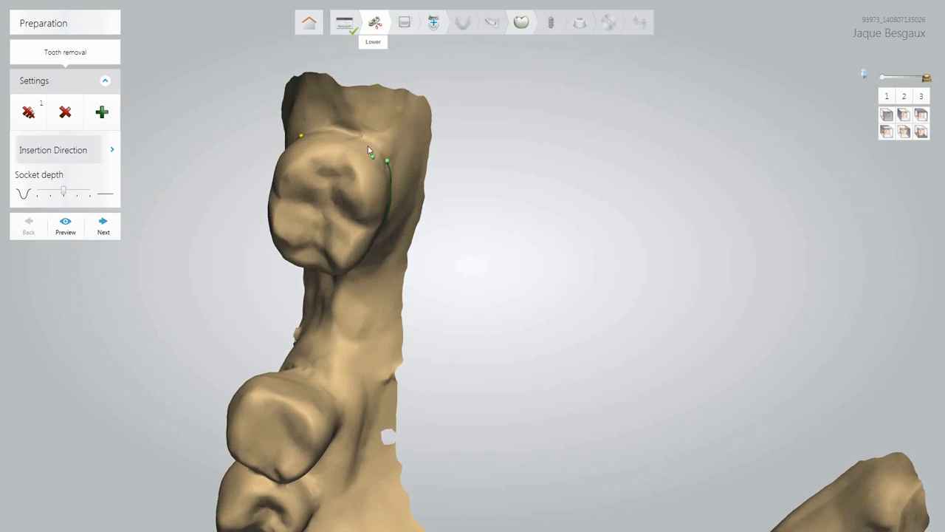
pyautogui.click(356, 137)
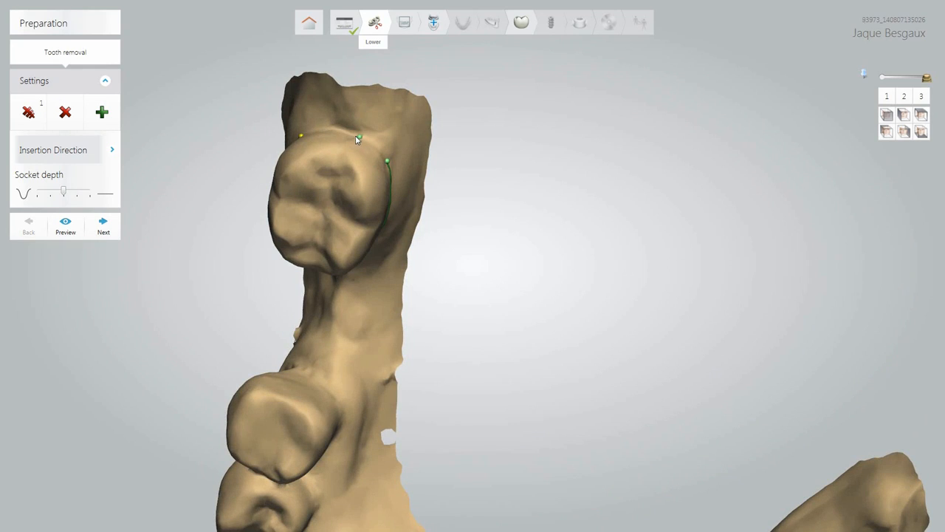
pyautogui.click(303, 133)
pyautogui.moveTo(360, 319); pyautogui.dragTo(529, 203, button='right')
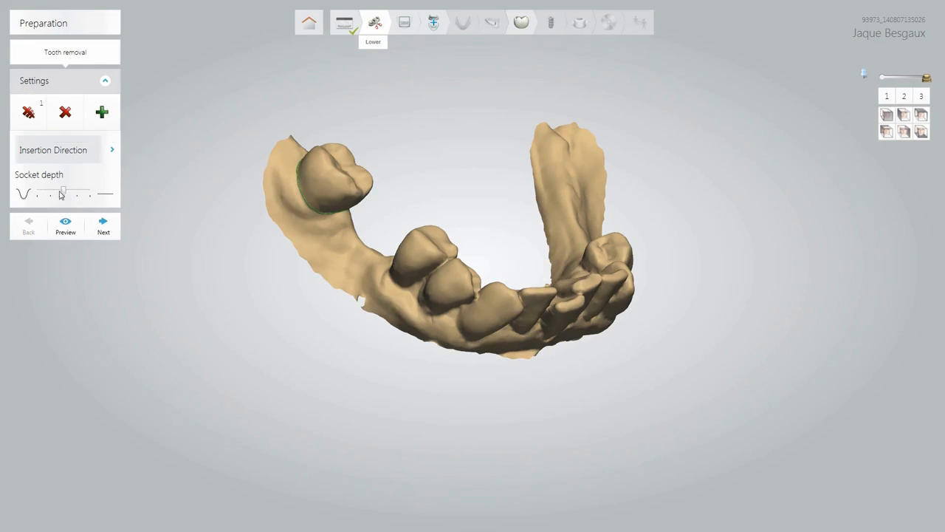
# Increase the socket depth and preview the jaw with the molar removed.
pyautogui.moveTo(65, 197)
pyautogui.mouseDown()
pyautogui.moveTo(51, 196)
pyautogui.moveTo(78, 196)
pyautogui.mouseUp()
pyautogui.click(66, 224)
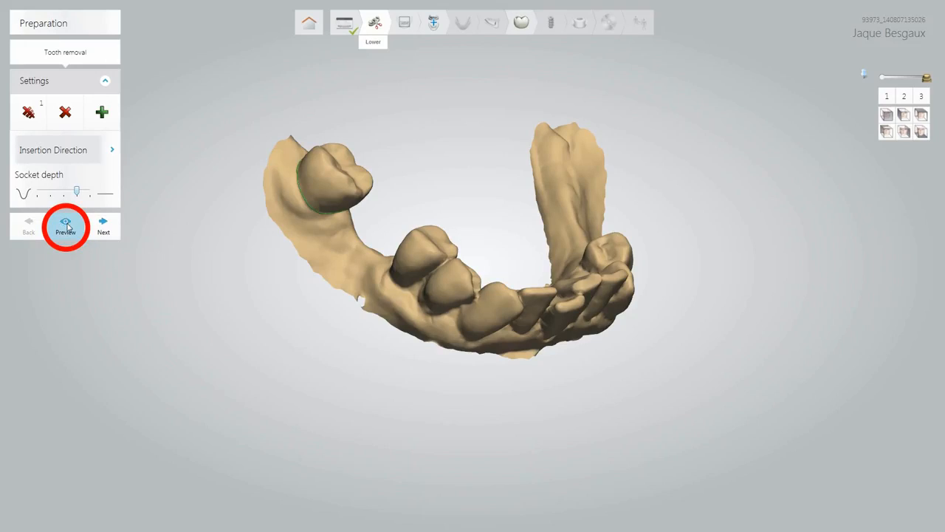
pyautogui.click(67, 227)
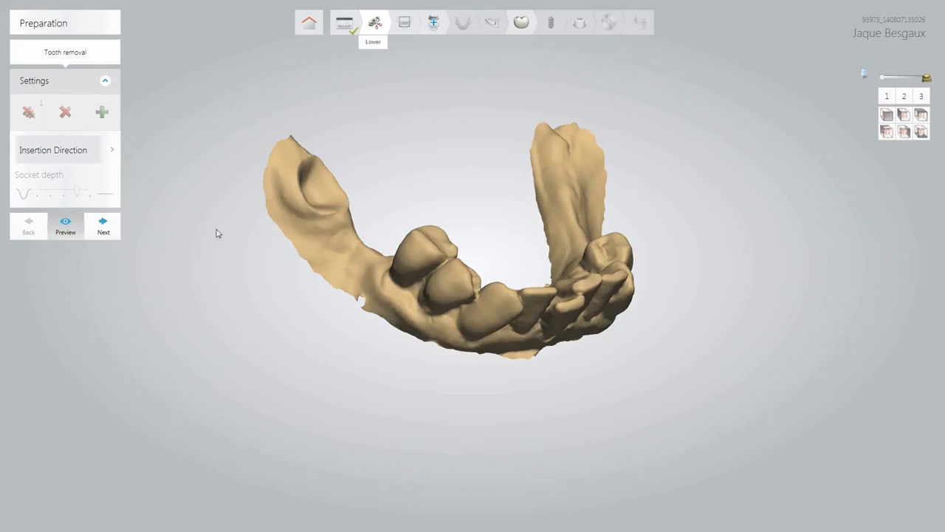
pyautogui.moveTo(345, 251); pyautogui.dragTo(271, 278, button='right')
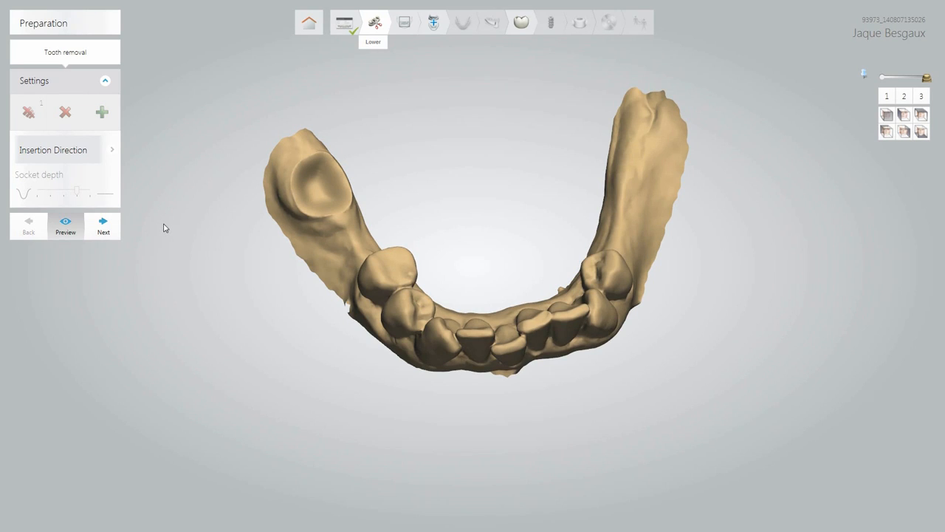
# Go to CT Cropping and move the axial slice lower, then shift the coronal and sagittal slices.
pyautogui.click(109, 235)
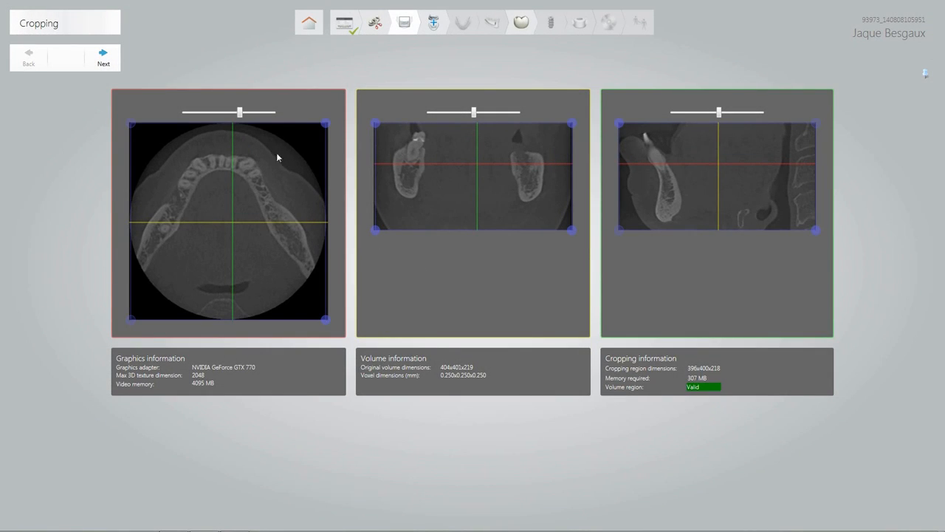
pyautogui.click(239, 112)
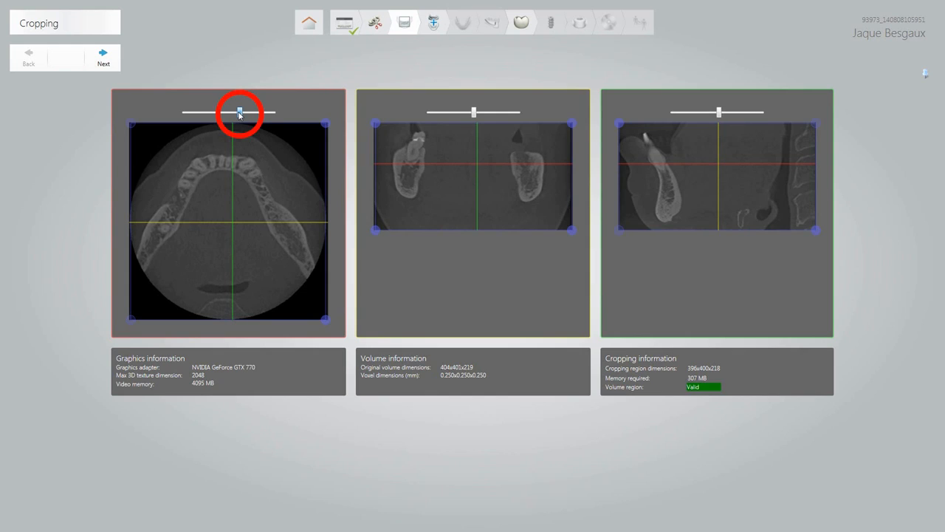
pyautogui.moveTo(239, 113)
pyautogui.mouseDown()
pyautogui.moveTo(212, 126)
pyautogui.moveTo(264, 125)
pyautogui.moveTo(237, 129)
pyautogui.mouseUp()
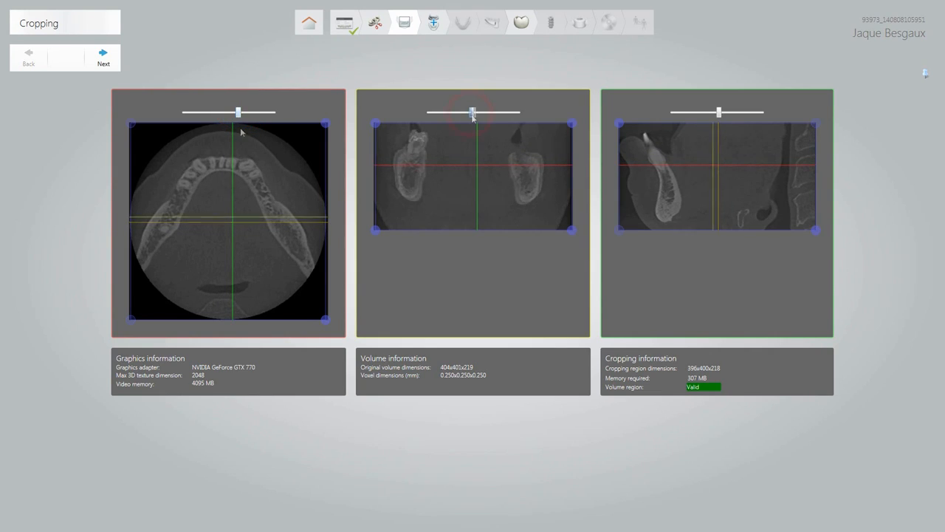
pyautogui.moveTo(473, 112); pyautogui.dragTo(458, 116)
pyautogui.moveTo(719, 113)
pyautogui.mouseDown()
pyautogui.moveTo(684, 118)
pyautogui.moveTo(719, 112)
pyautogui.mouseUp()
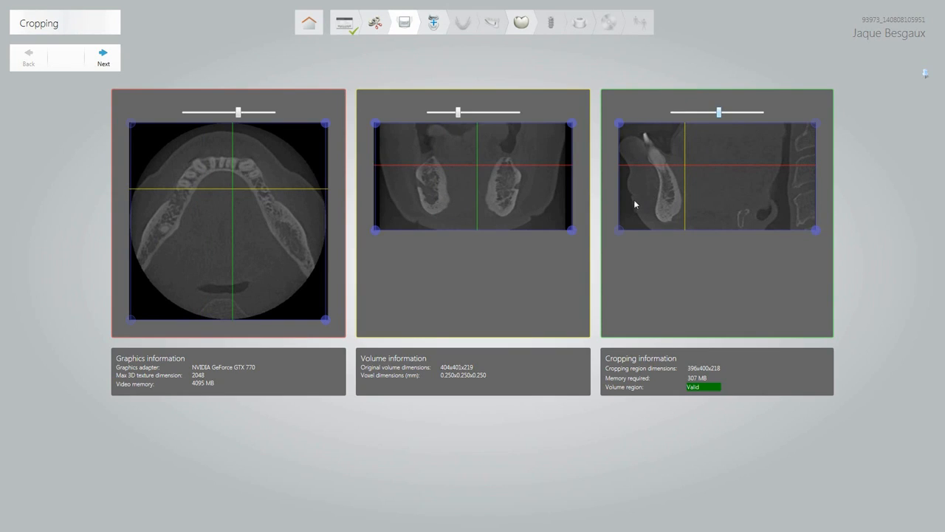
# Drag the crop box's lower corner up to 396x323x218 and continue to scan alignment.
pyautogui.click(325, 319)
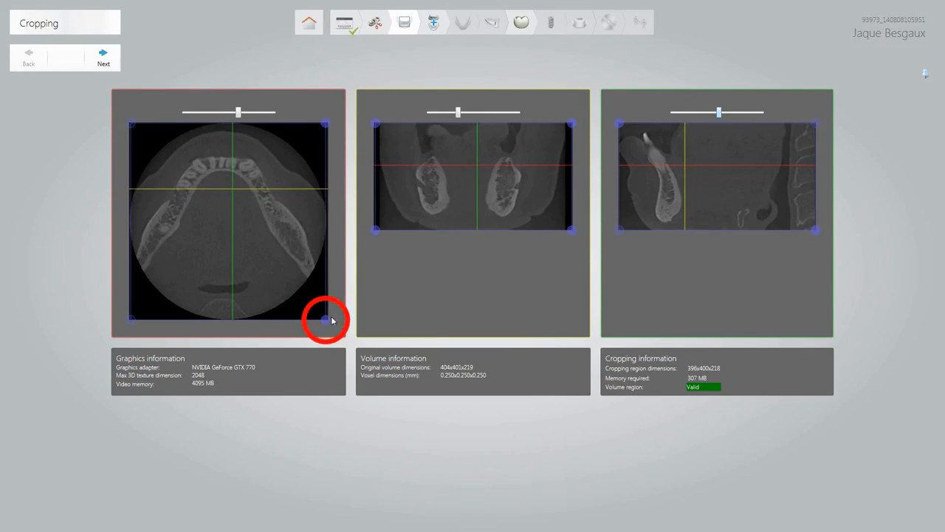
pyautogui.moveTo(327, 320); pyautogui.dragTo(327, 283)
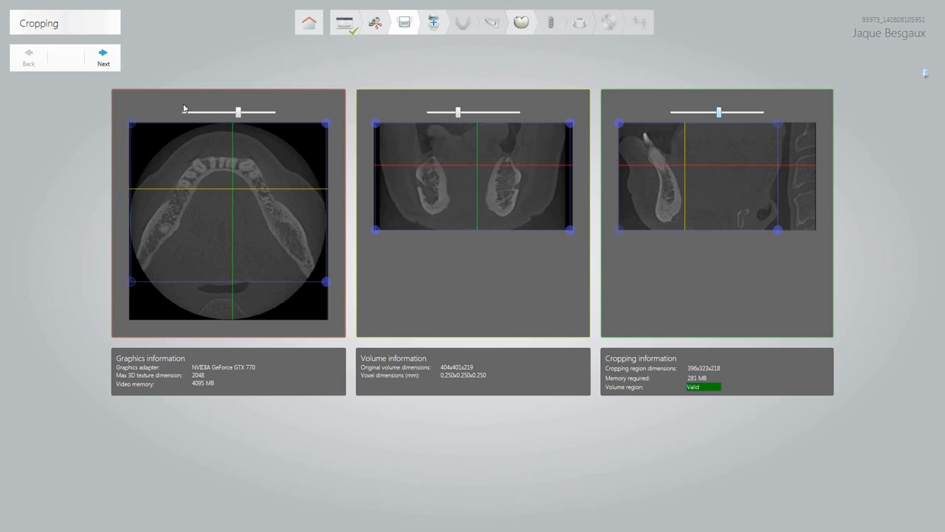
pyautogui.click(116, 66)
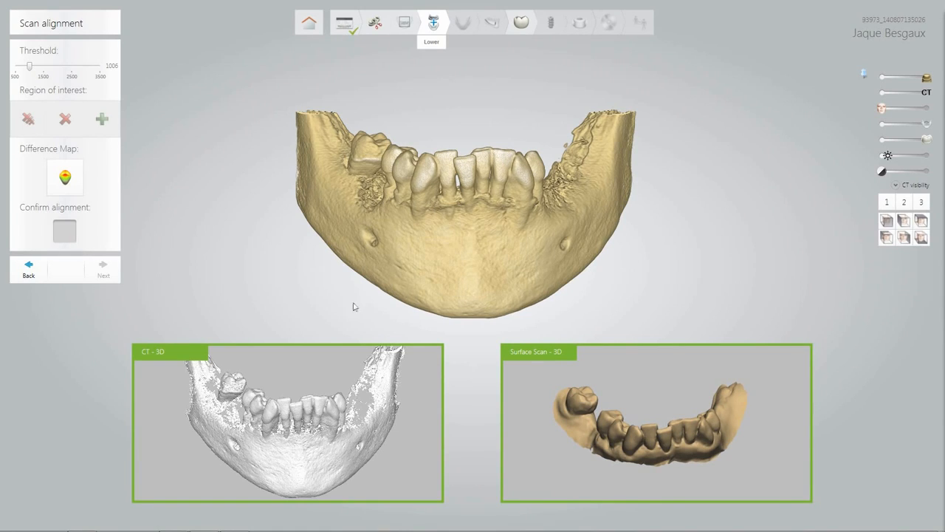
# Tilt the jaw to show the biting surfaces and lower the CT threshold to 919.
pyautogui.moveTo(161, 363)
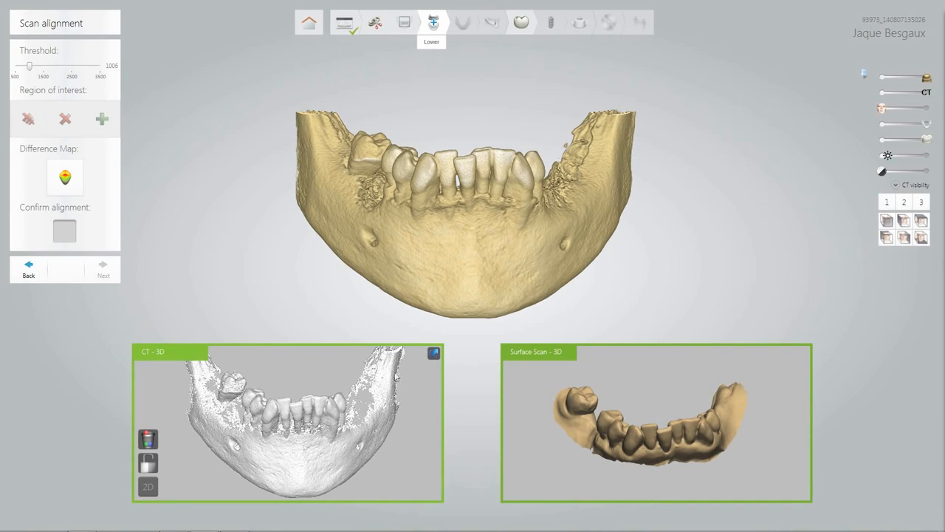
pyautogui.moveTo(504, 362)
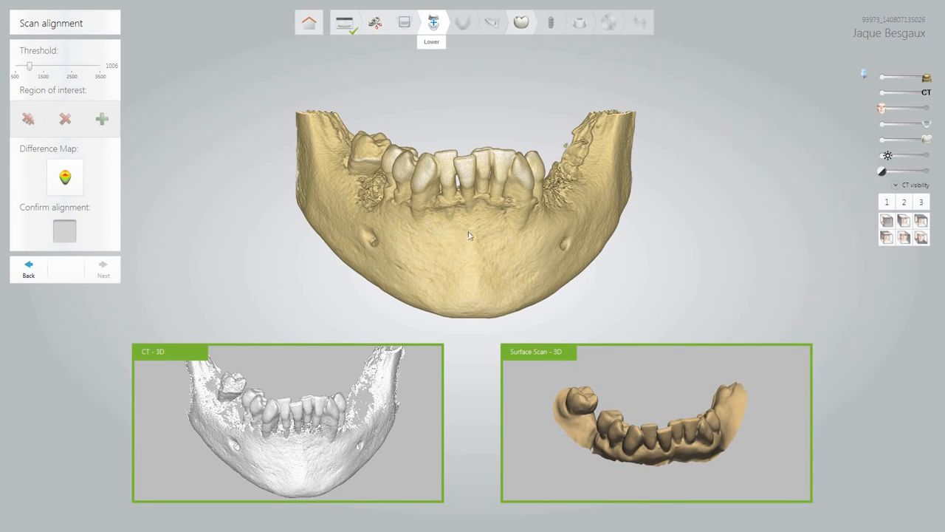
pyautogui.moveTo(469, 231)
pyautogui.mouseDown()
pyautogui.moveTo(466, 293)
pyautogui.moveTo(464, 229)
pyautogui.mouseUp()
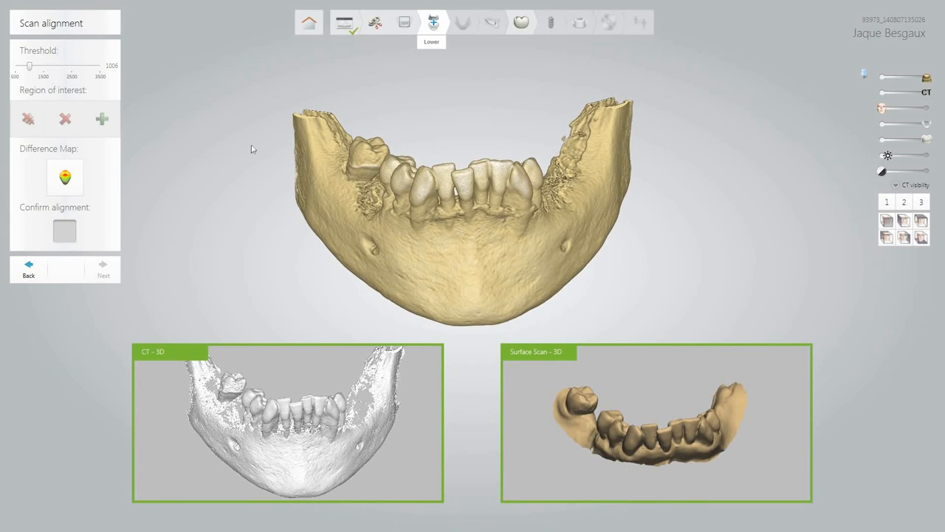
pyautogui.click(28, 68)
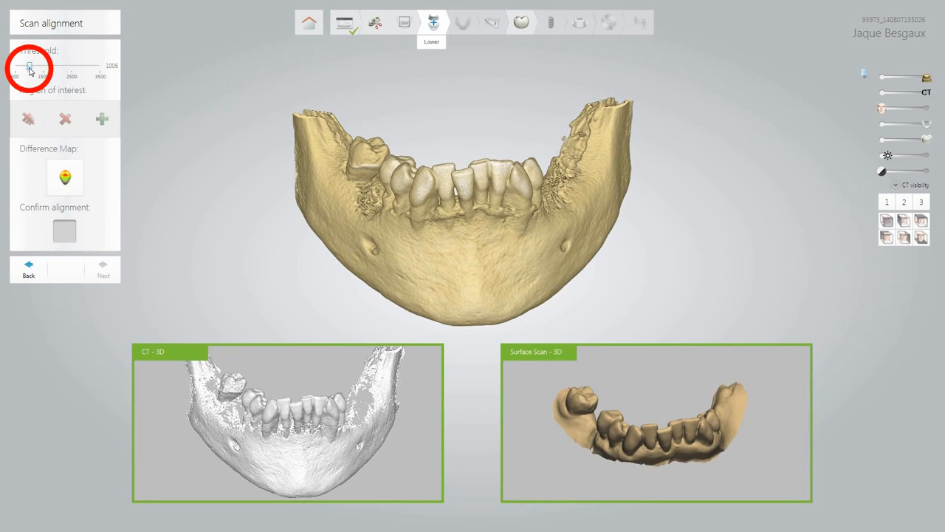
pyautogui.moveTo(29, 69)
pyautogui.mouseDown()
pyautogui.moveTo(57, 72)
pyautogui.moveTo(27, 77)
pyautogui.mouseUp()
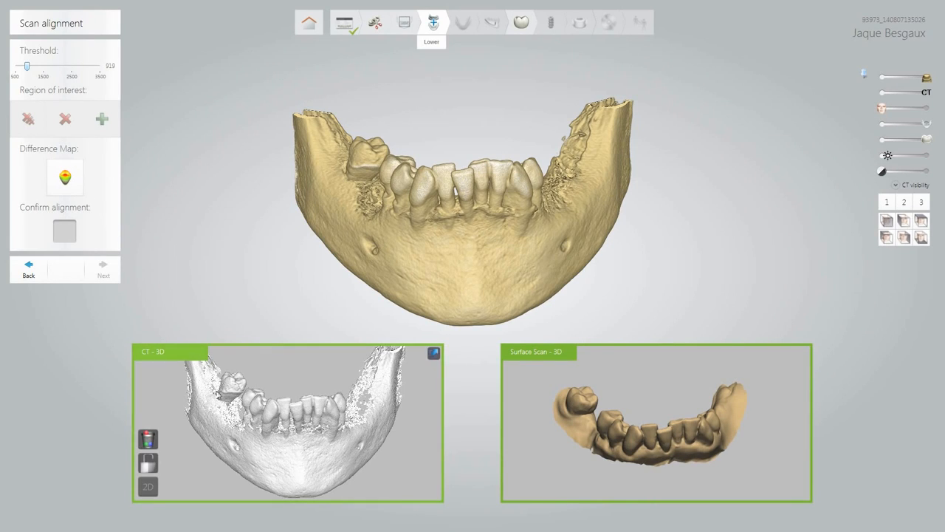
pyautogui.scroll(5, 219, 399)
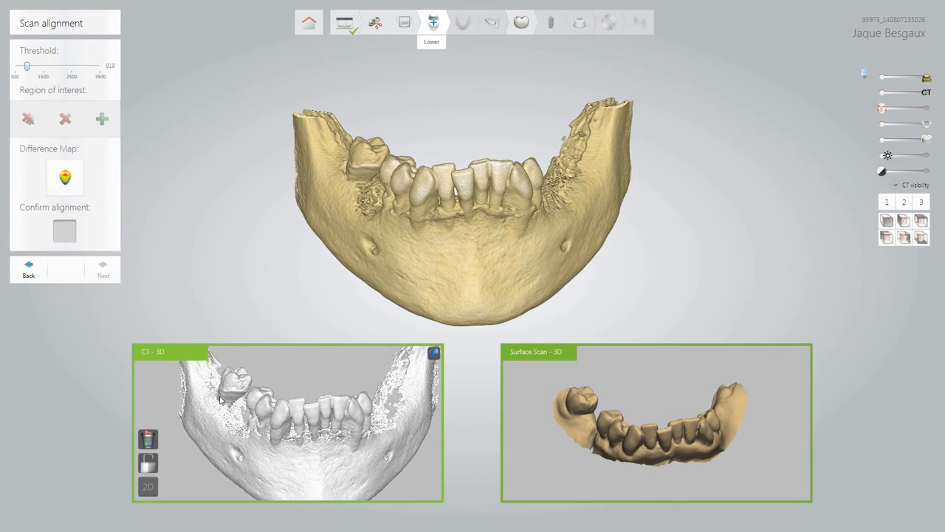
# Mark alignment points 1, 2 and 3 on the left molar, a front tooth and a right tooth in the CT 3D view.
pyautogui.scroll(2, 219, 399)
pyautogui.click(228, 367)
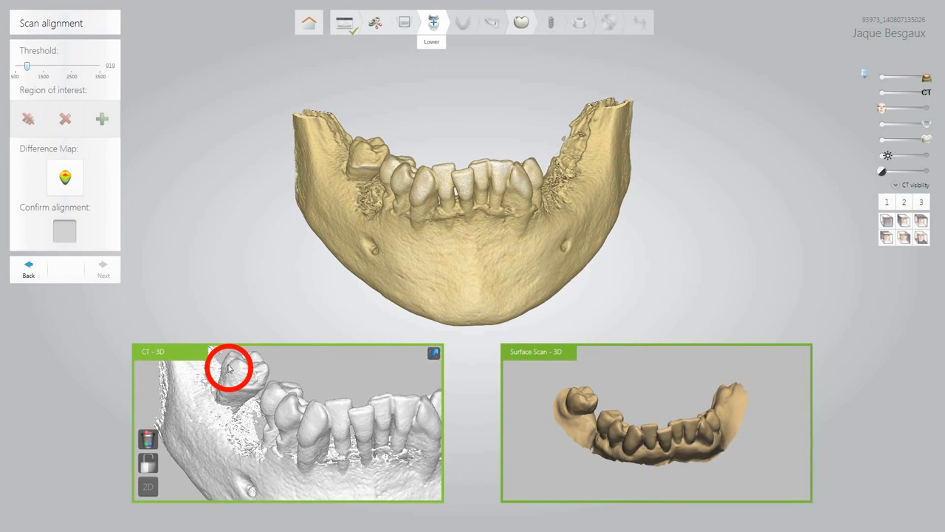
pyautogui.click(350, 415)
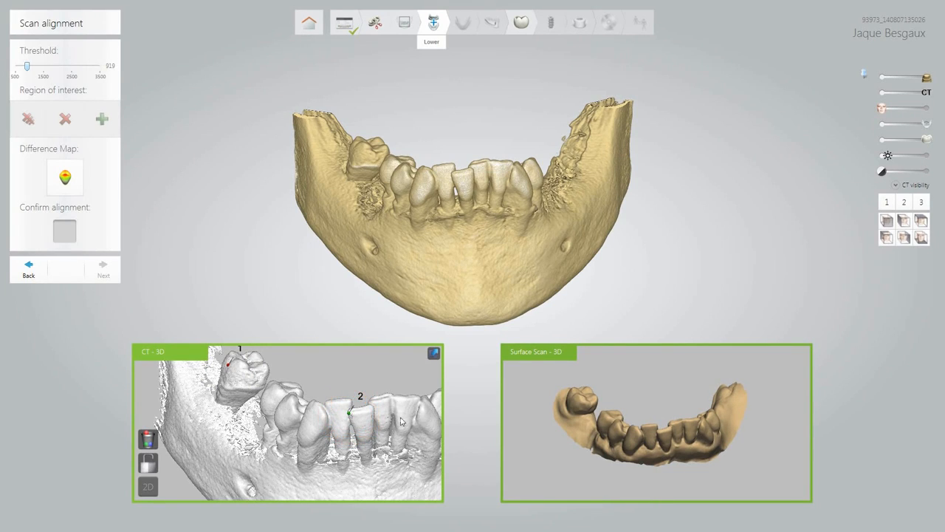
pyautogui.moveTo(402, 422); pyautogui.dragTo(385, 422)
pyautogui.moveTo(385, 422); pyautogui.dragTo(362, 437, button='right')
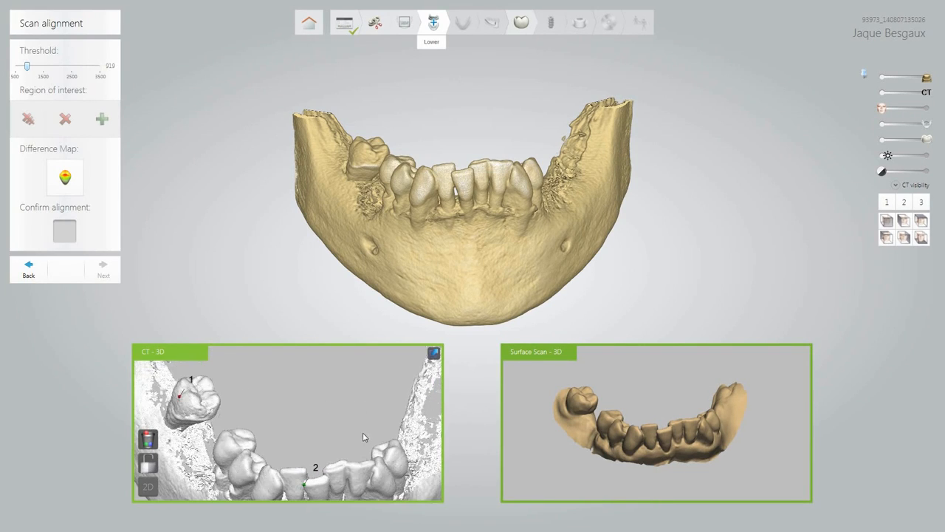
pyautogui.click(374, 448)
# Mark the three matching points on the same teeth in the surface scan view.
pyautogui.scroll(5, 561, 396)
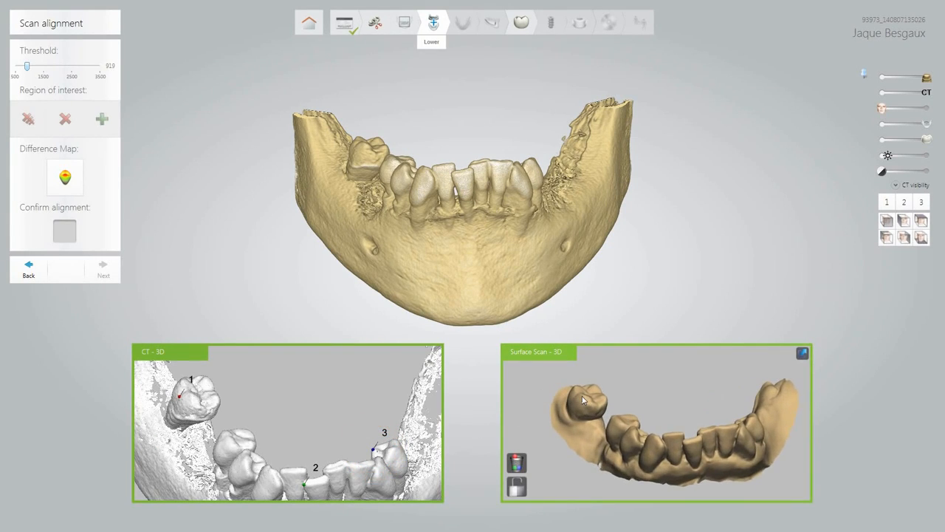
pyautogui.click(571, 401)
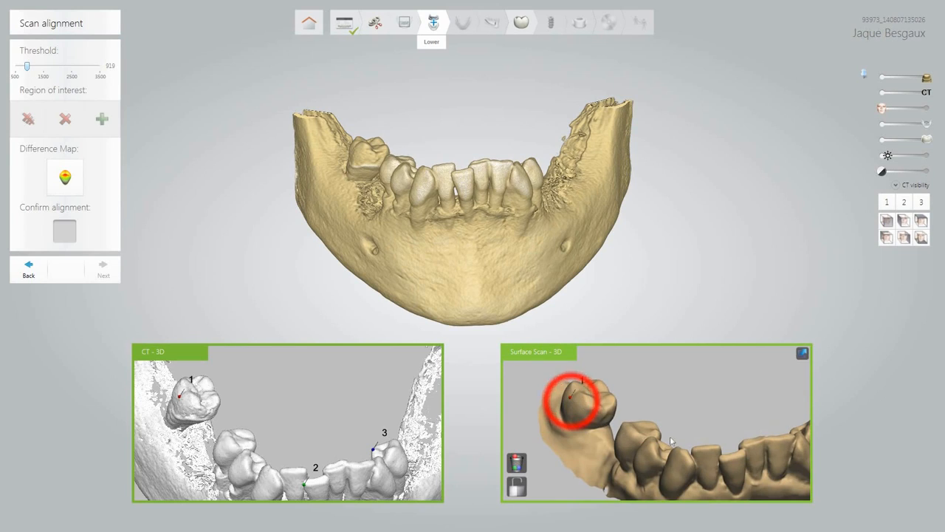
pyautogui.click(723, 462)
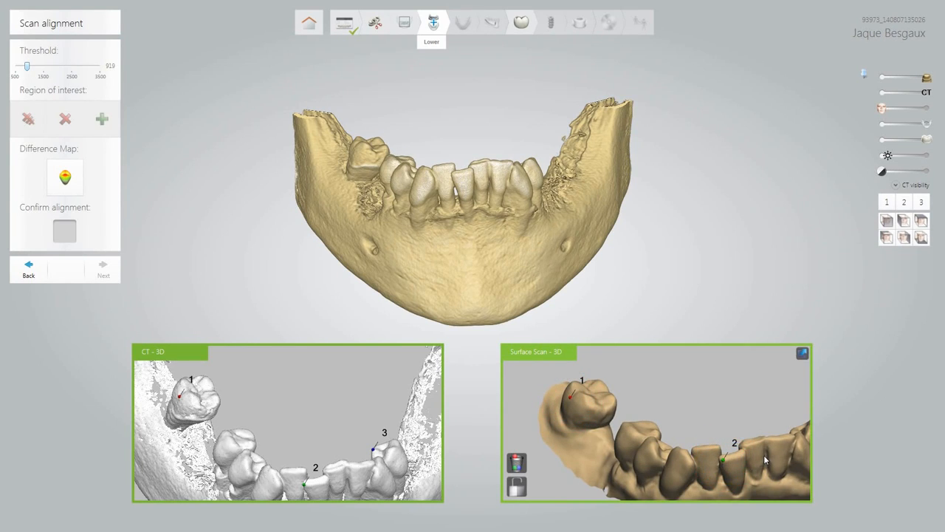
pyautogui.moveTo(761, 459)
pyautogui.mouseDown()
pyautogui.moveTo(692, 463)
pyautogui.moveTo(729, 435)
pyautogui.mouseUp()
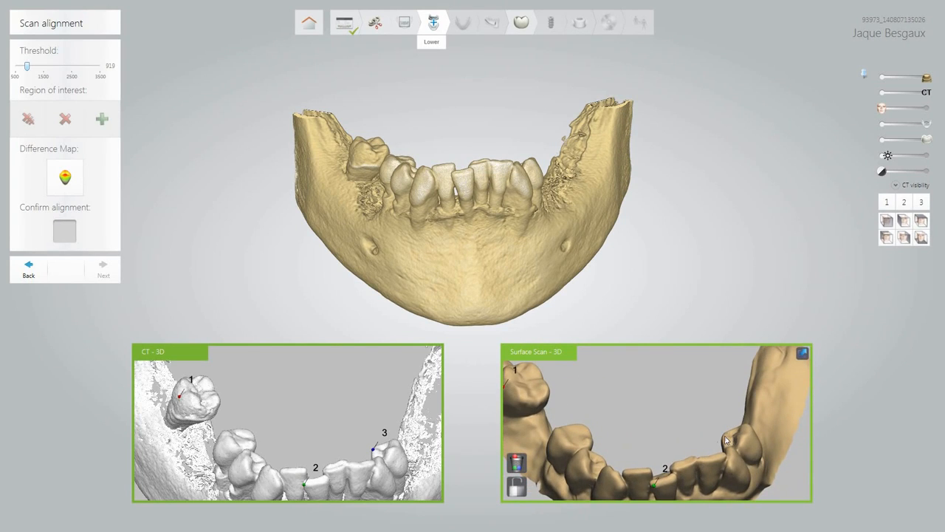
pyautogui.click(725, 440)
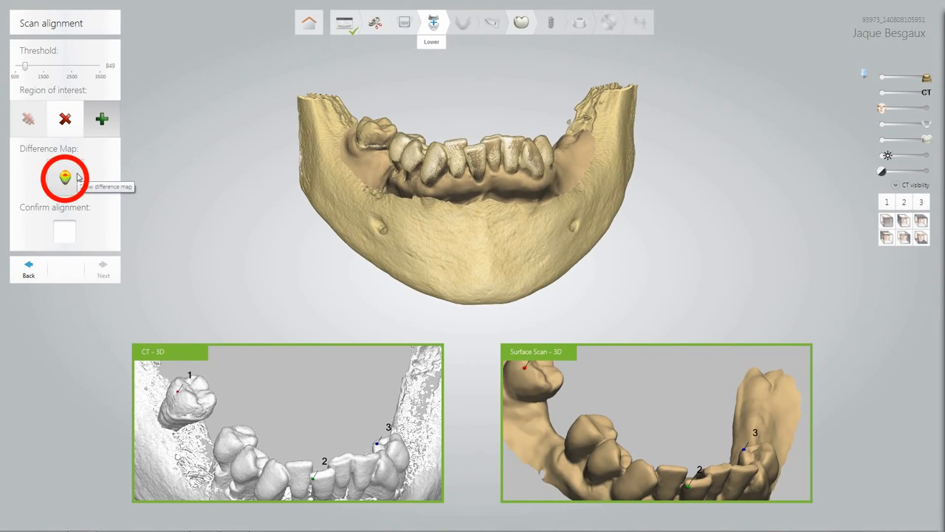
# Show the scan-to-CT difference map enlarged, orbit it toward a top view, then close it.
pyautogui.click(77, 175)
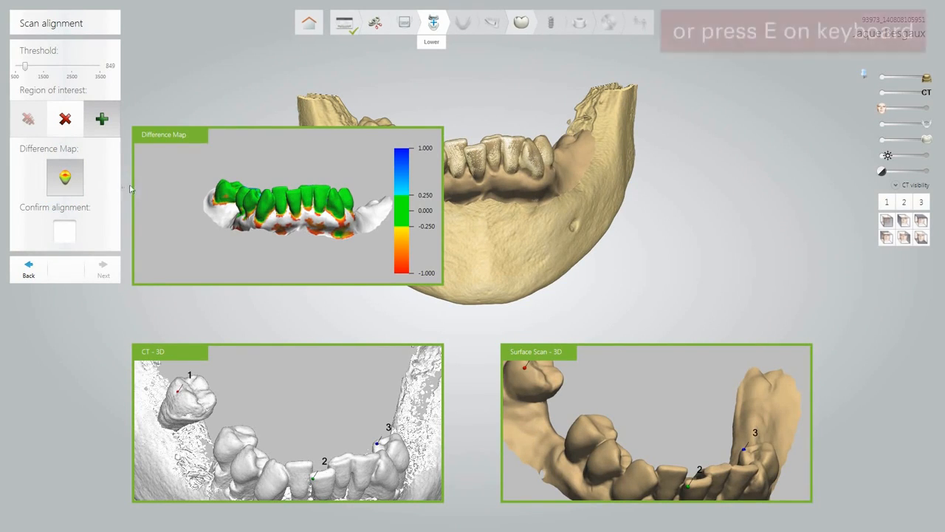
pyautogui.moveTo(352, 172)
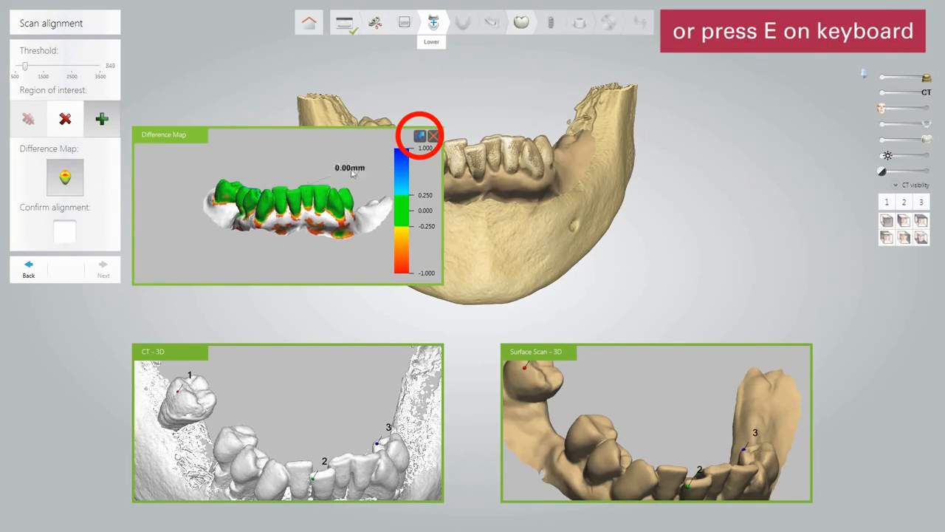
pyautogui.click(418, 138)
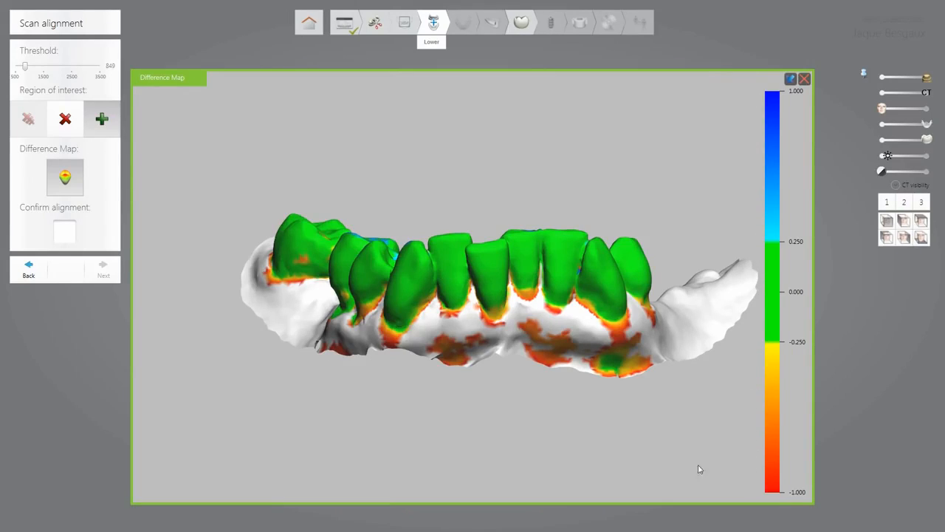
pyautogui.moveTo(524, 257)
pyautogui.moveTo(524, 261)
pyautogui.mouseDown(button='right')
pyautogui.moveTo(529, 306)
pyautogui.moveTo(527, 264)
pyautogui.mouseUp(button='right')
pyautogui.moveTo(517, 249)
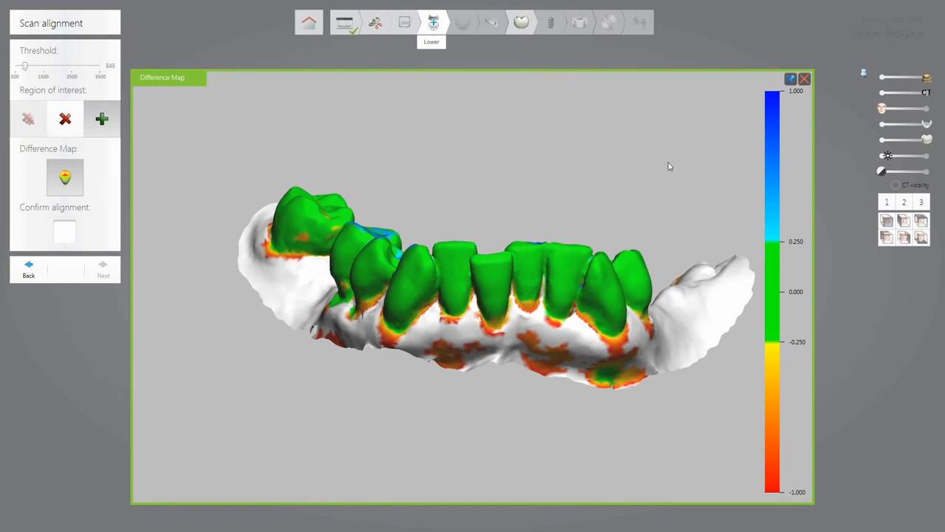
pyautogui.click(807, 81)
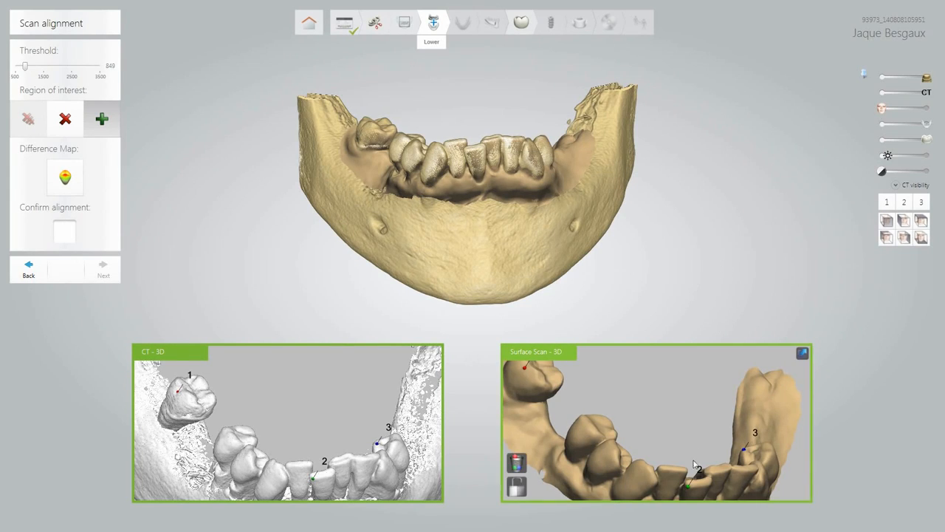
pyautogui.scroll(-1, 693, 462)
pyautogui.click(690, 485)
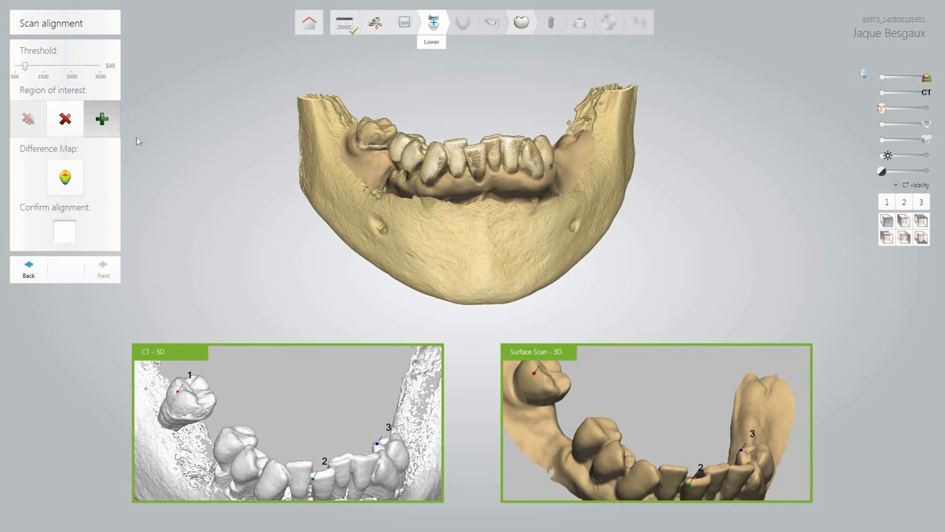
pyautogui.click(102, 121)
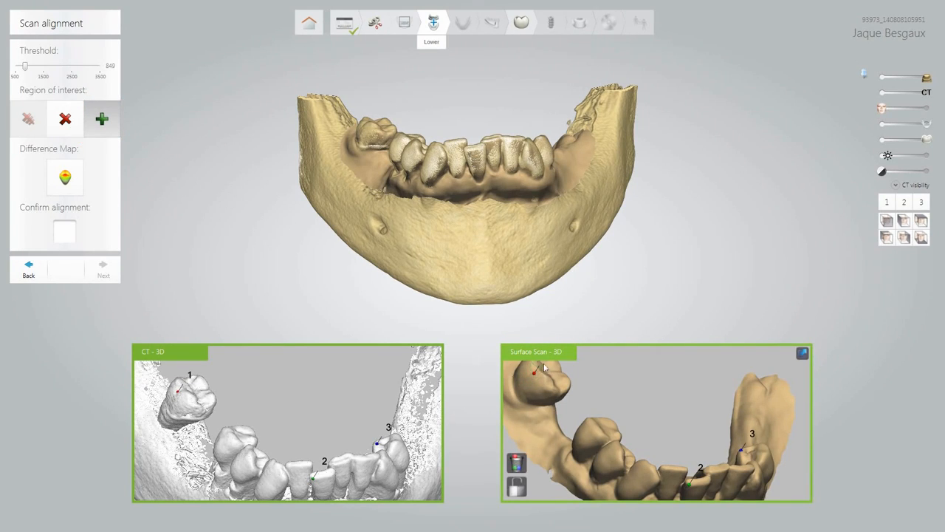
pyautogui.moveTo(539, 368); pyautogui.dragTo(547, 381)
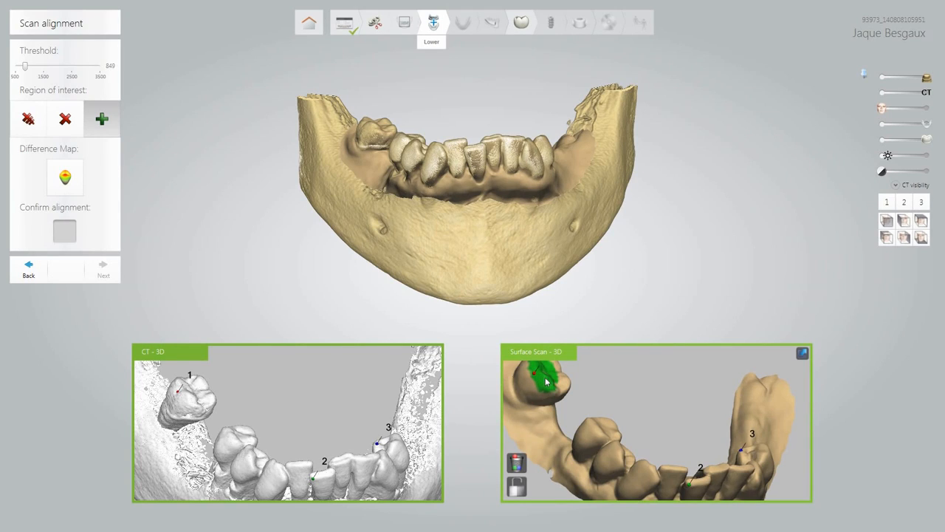
pyautogui.moveTo(587, 432)
pyautogui.mouseDown()
pyautogui.moveTo(622, 464)
pyautogui.moveTo(698, 489)
pyautogui.moveTo(759, 452)
pyautogui.moveTo(746, 452)
pyautogui.moveTo(762, 455)
pyautogui.mouseUp()
pyautogui.scroll(-3, 761, 446)
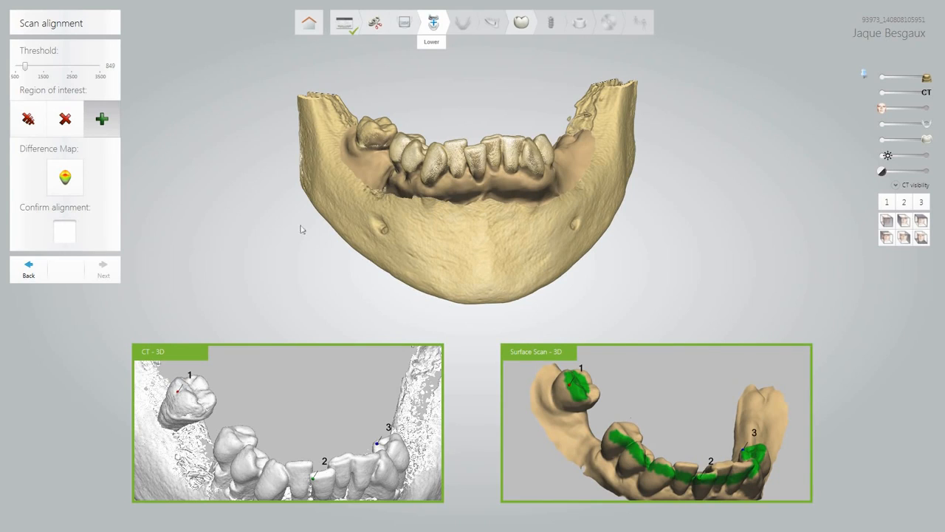
pyautogui.click(76, 130)
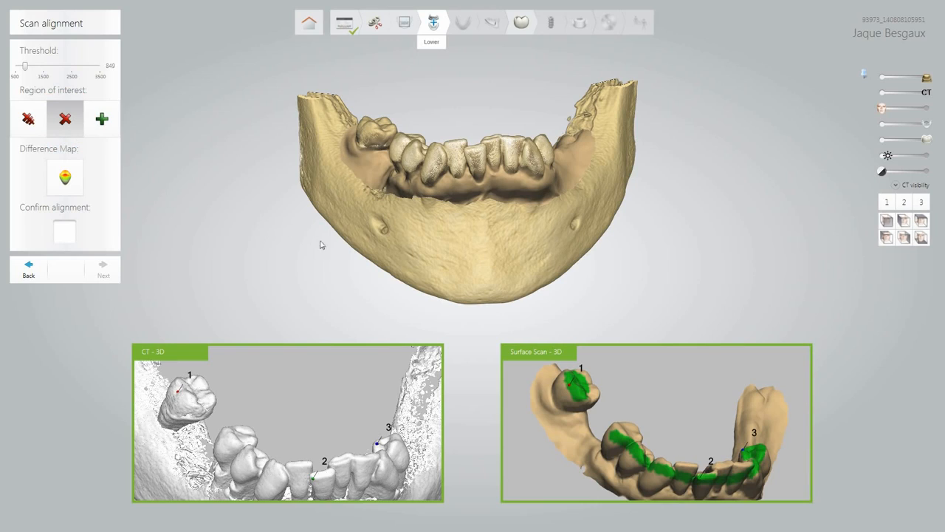
pyautogui.moveTo(570, 385)
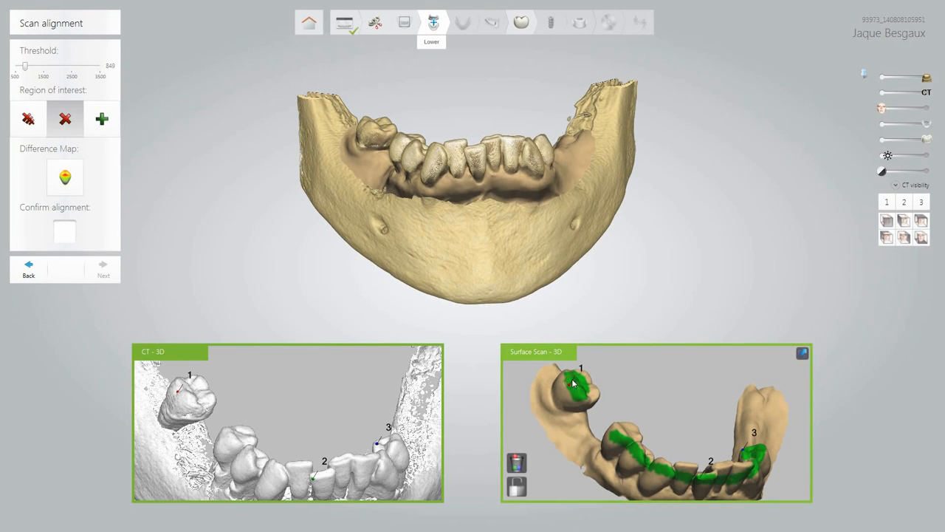
pyautogui.moveTo(572, 383)
pyautogui.mouseDown()
pyautogui.moveTo(577, 398)
pyautogui.moveTo(580, 384)
pyautogui.mouseUp()
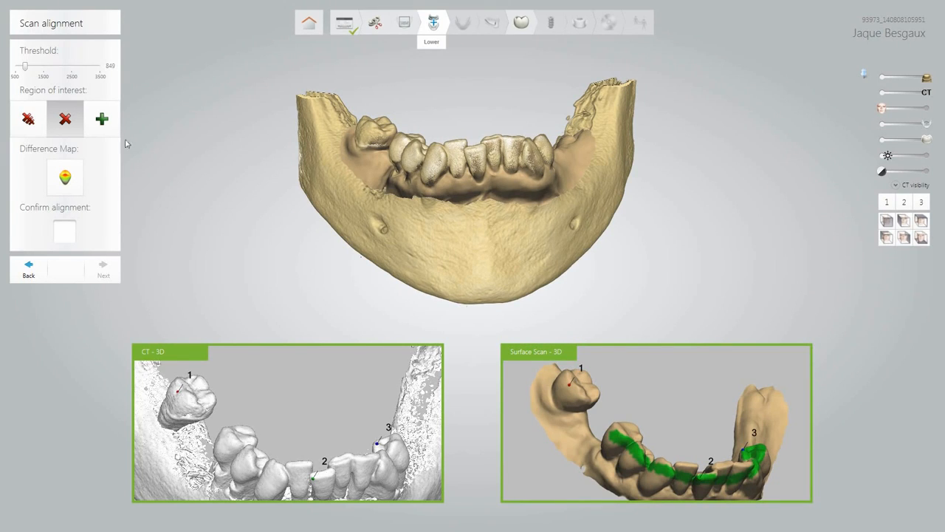
pyautogui.click(25, 120)
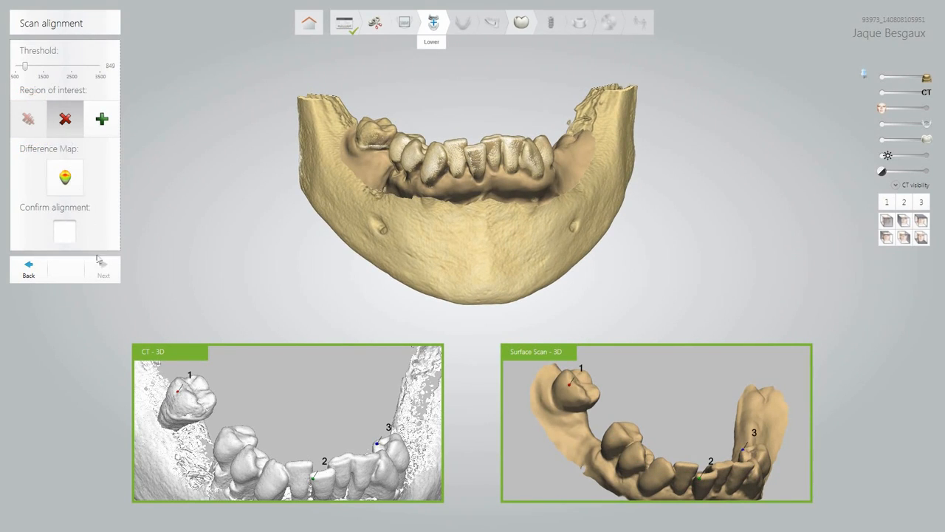
# Switch the CT view to a 2D slice and raise the slice plane through the teeth.
pyautogui.moveTo(164, 445)
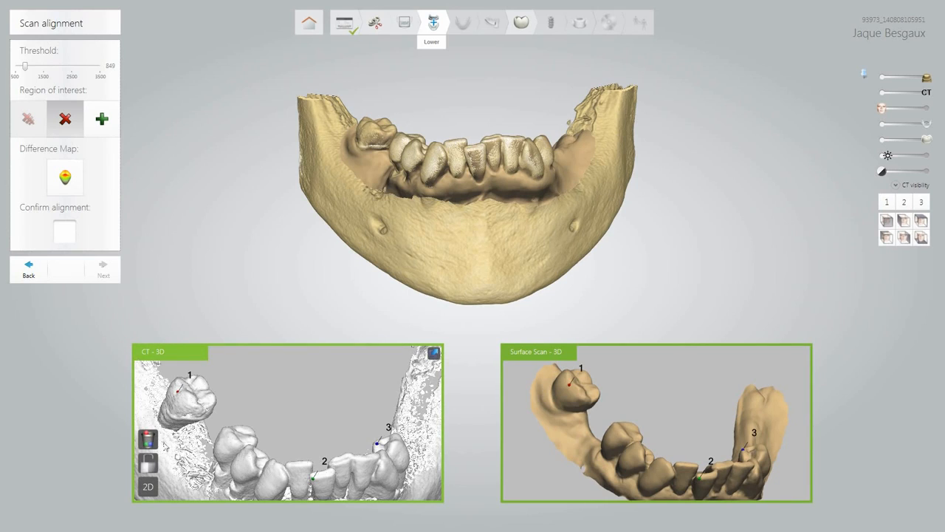
pyautogui.click(146, 489)
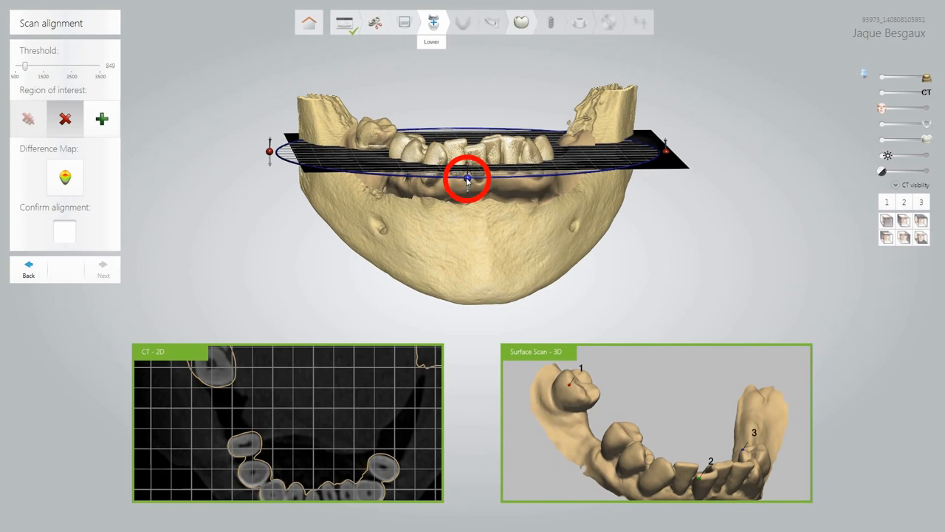
pyautogui.moveTo(466, 179)
pyautogui.mouseDown()
pyautogui.moveTo(466, 152)
pyautogui.moveTo(473, 189)
pyautogui.mouseUp()
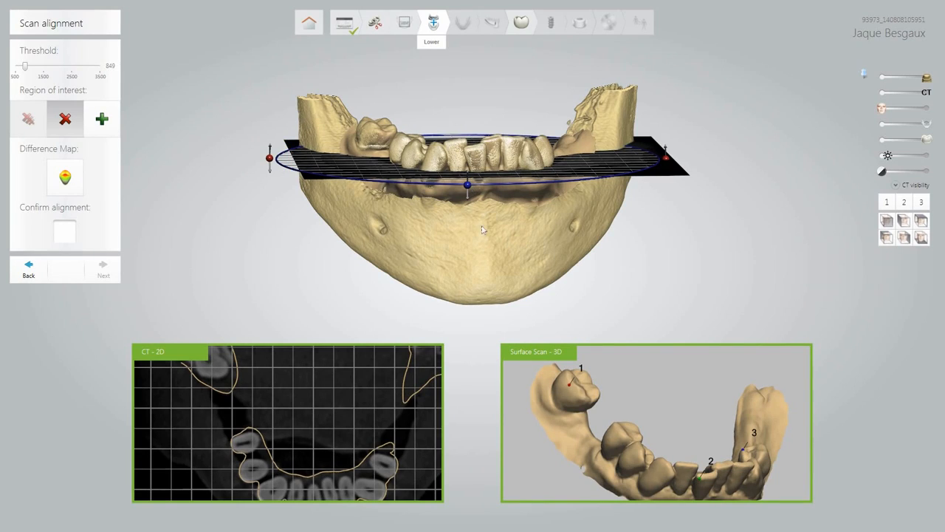
# Enlarge and zoom the slice, measure the 0.52 mm scan-to-tooth gap, then confirm alignment.
pyautogui.moveTo(429, 358)
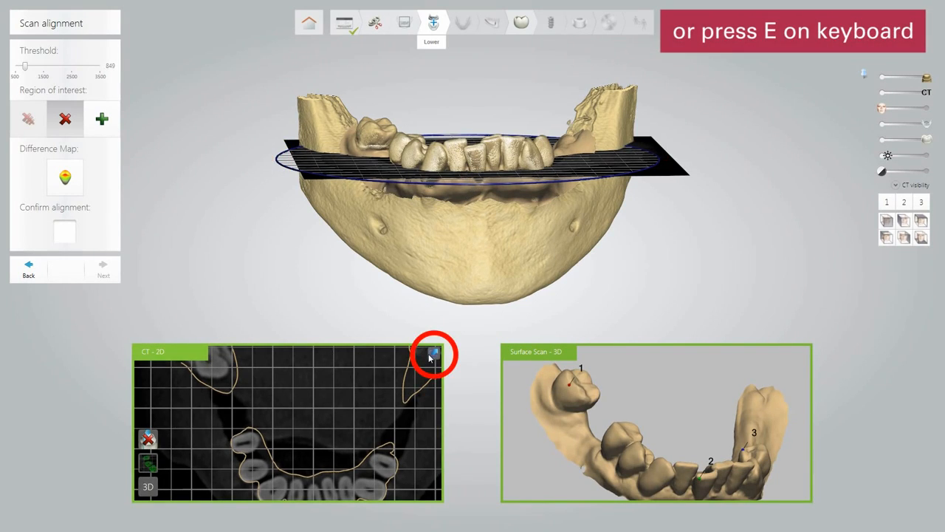
pyautogui.click(430, 356)
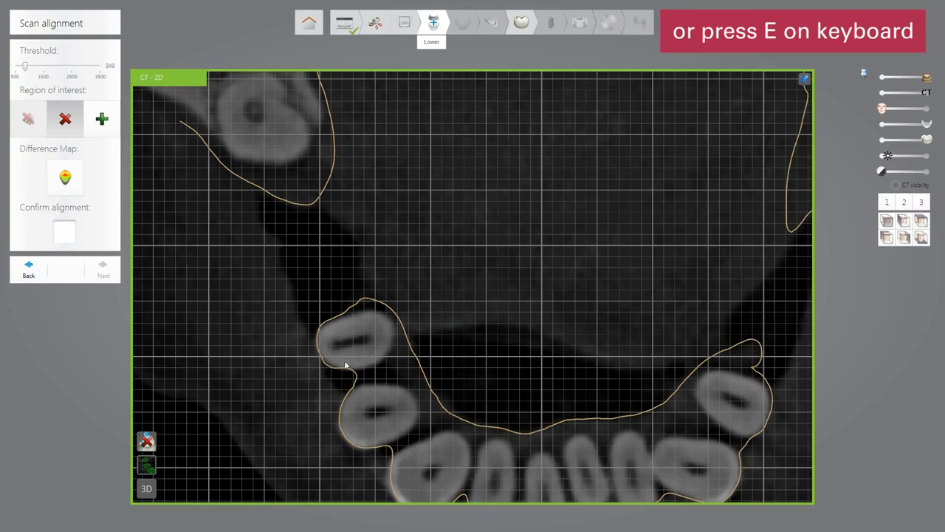
pyautogui.scroll(3, 332, 342)
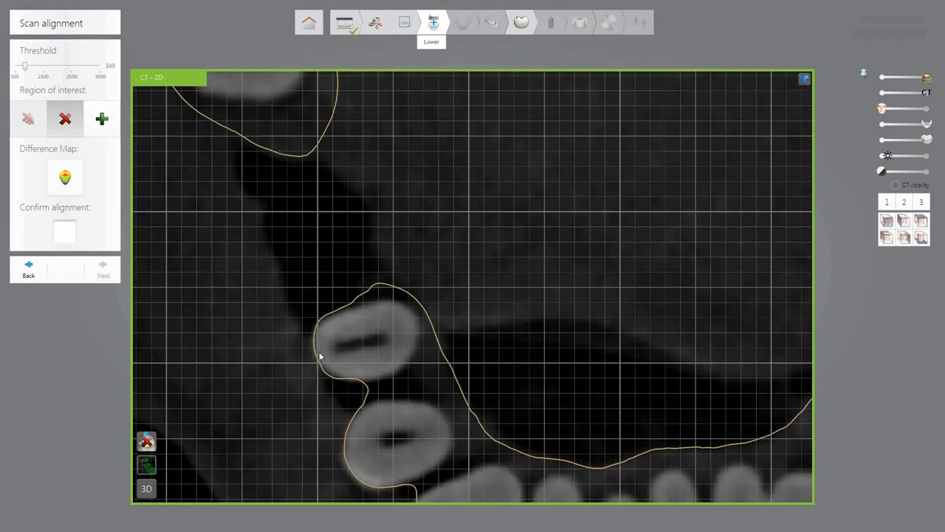
pyautogui.scroll(3, 319, 351)
pyautogui.scroll(4, 319, 356)
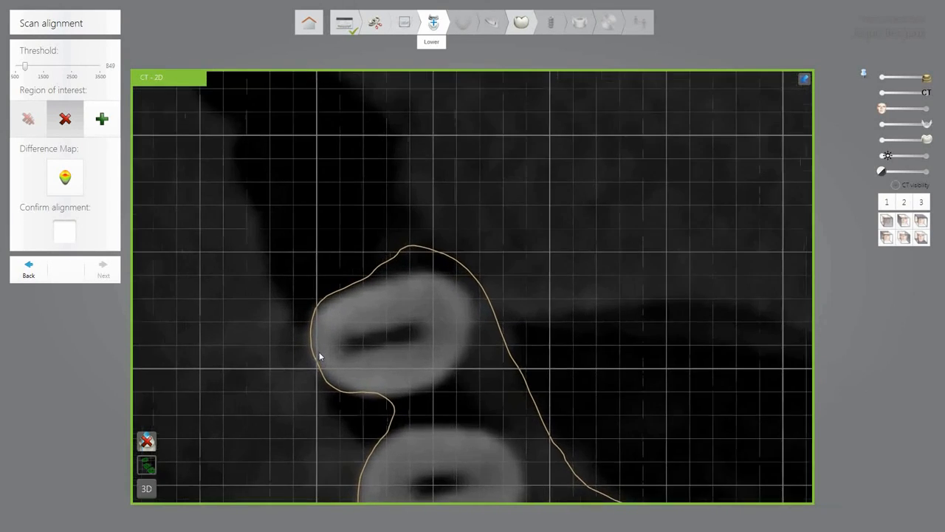
pyautogui.scroll(1, 319, 356)
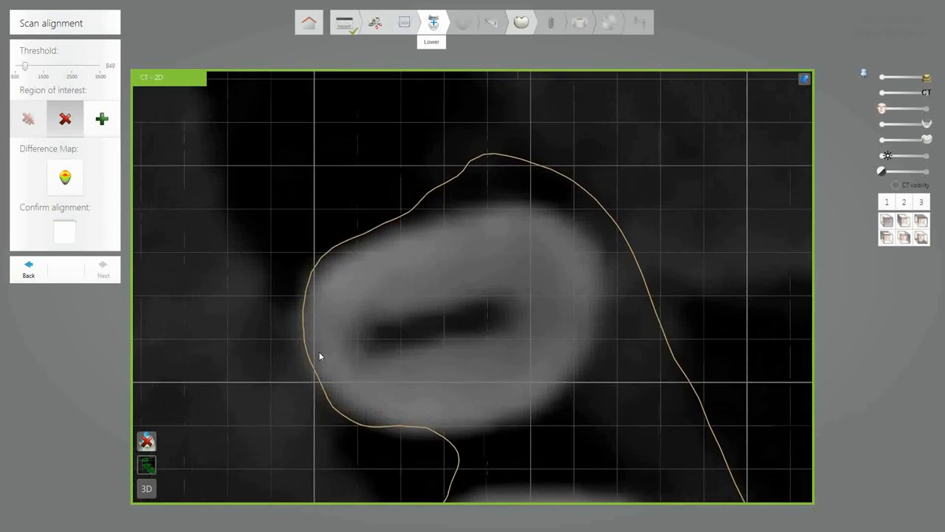
pyautogui.click(405, 216)
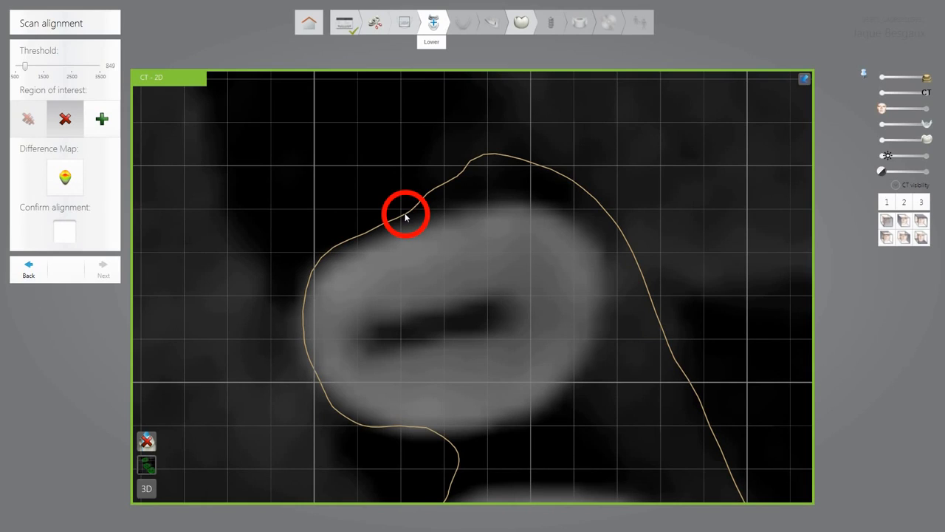
pyautogui.click(413, 236)
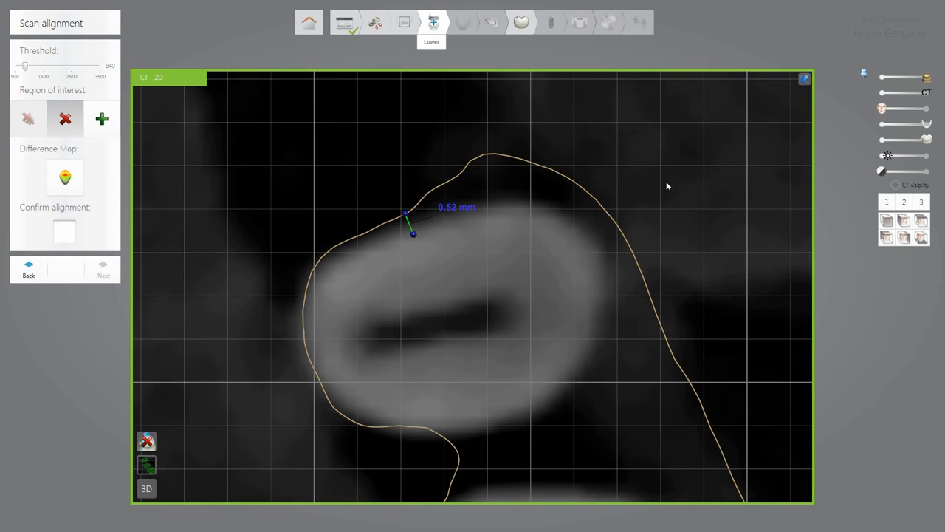
pyautogui.click(804, 80)
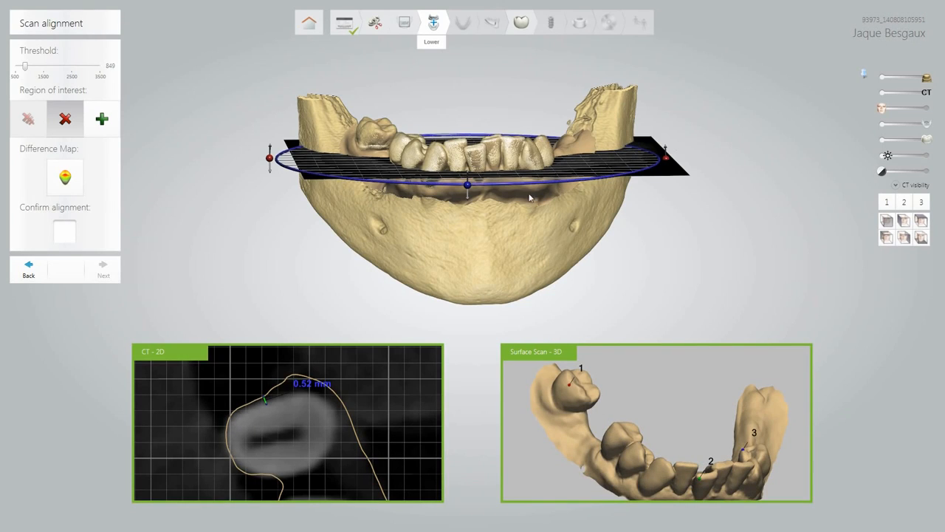
pyautogui.click(68, 233)
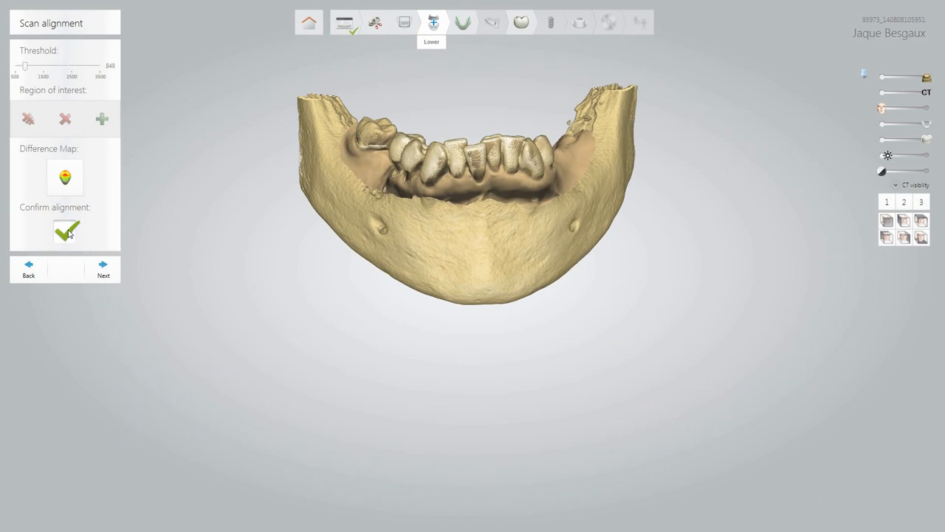
# Move to the panoramic curve step and lower and tilt the panoramic plane on the jaw.
pyautogui.click(105, 273)
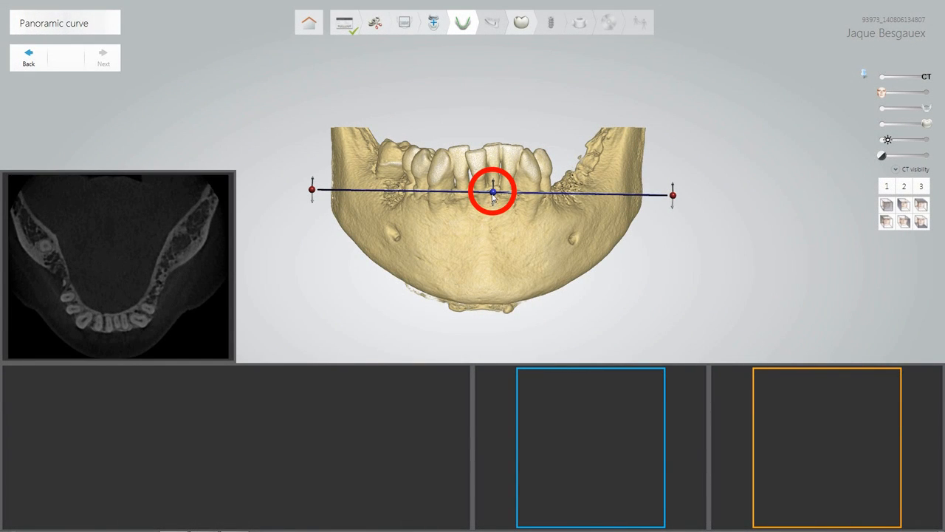
pyautogui.moveTo(493, 193); pyautogui.dragTo(489, 206)
pyautogui.moveTo(489, 279); pyautogui.dragTo(598, 279)
pyautogui.moveTo(657, 204)
pyautogui.mouseDown()
pyautogui.moveTo(653, 220)
pyautogui.moveTo(660, 205)
pyautogui.mouseUp()
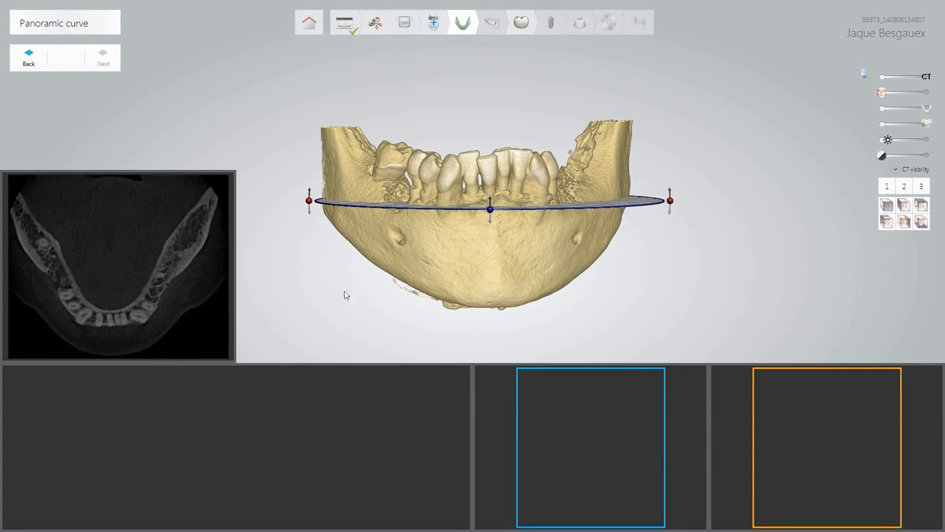
# Draw the panoramic curve point by point along the whole lower arch and finish it.
pyautogui.click(18, 216)
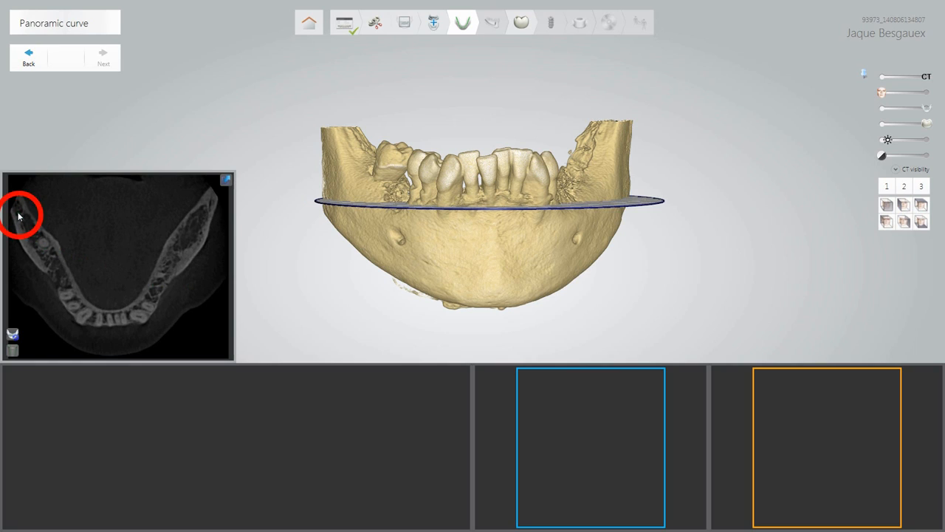
pyautogui.click(48, 257)
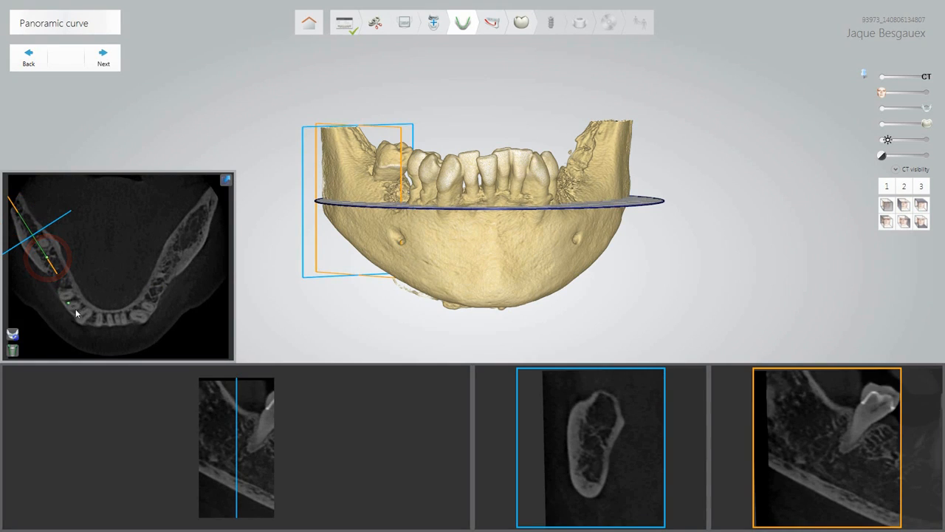
pyautogui.click(75, 312)
pyautogui.click(94, 317)
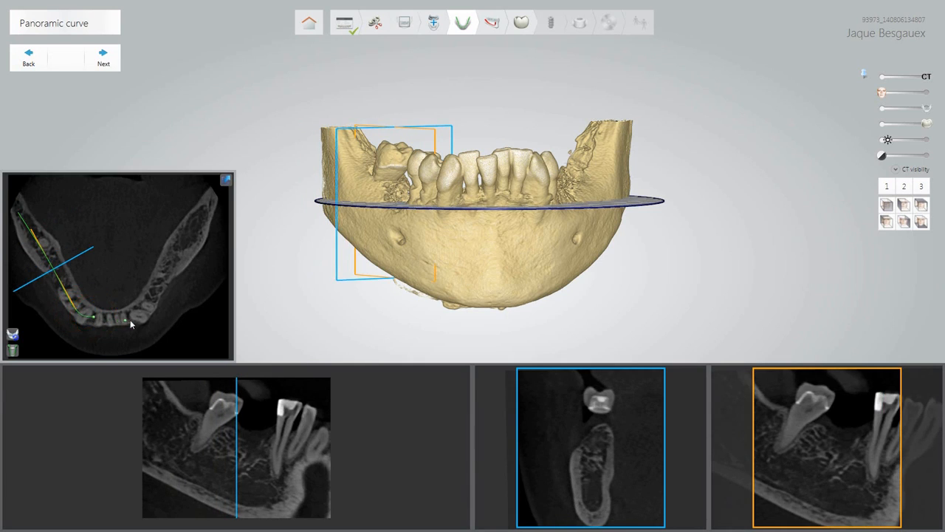
pyautogui.click(135, 322)
pyautogui.click(167, 272)
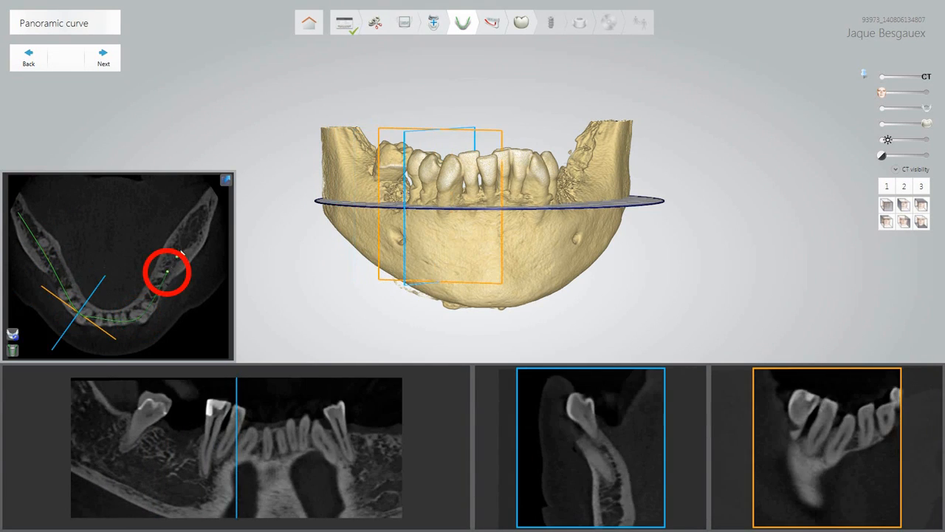
pyautogui.click(203, 207)
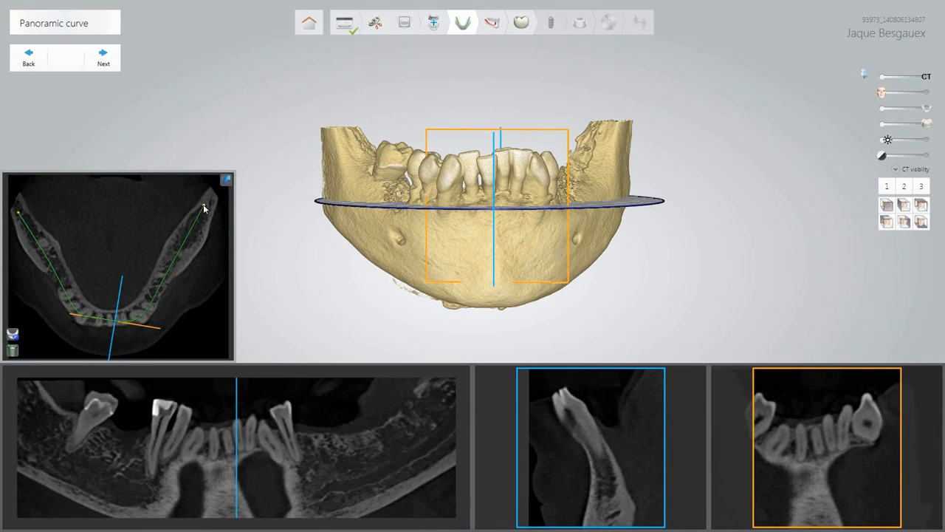
pyautogui.doubleClick(205, 209)
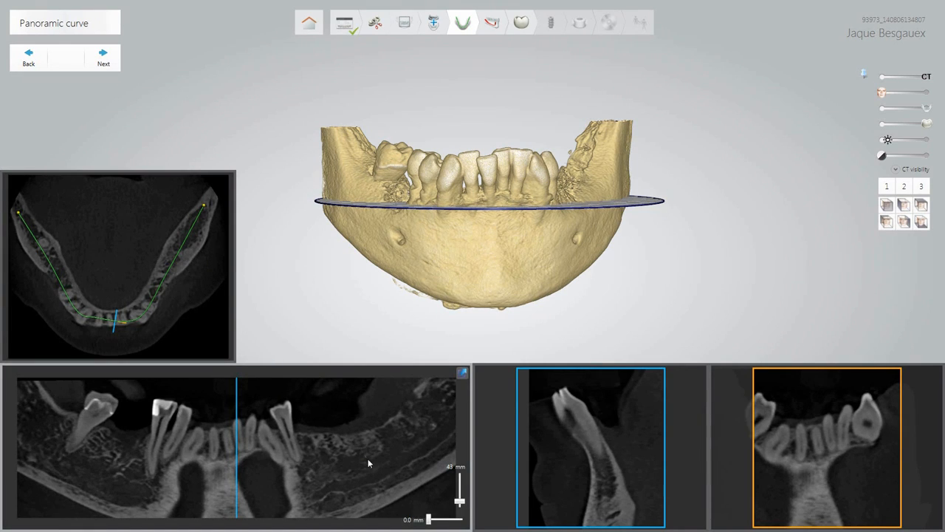
# Thicken the panoramic slice and advance to the Nerve definition step.
pyautogui.click(427, 520)
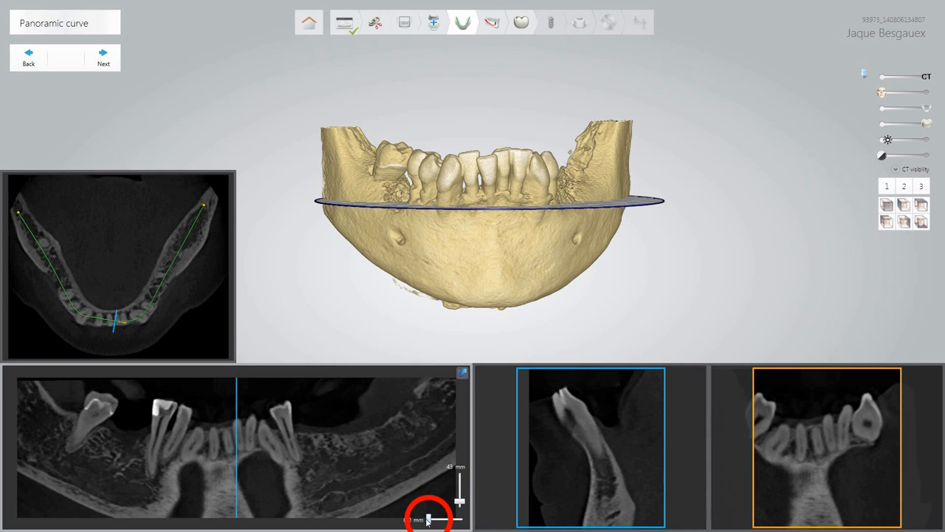
pyautogui.moveTo(427, 520); pyautogui.dragTo(428, 523)
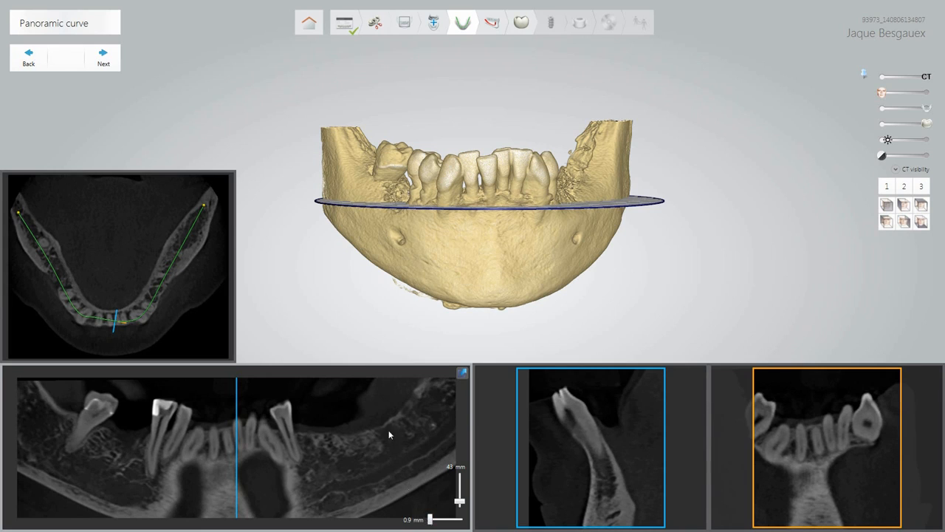
pyautogui.click(116, 67)
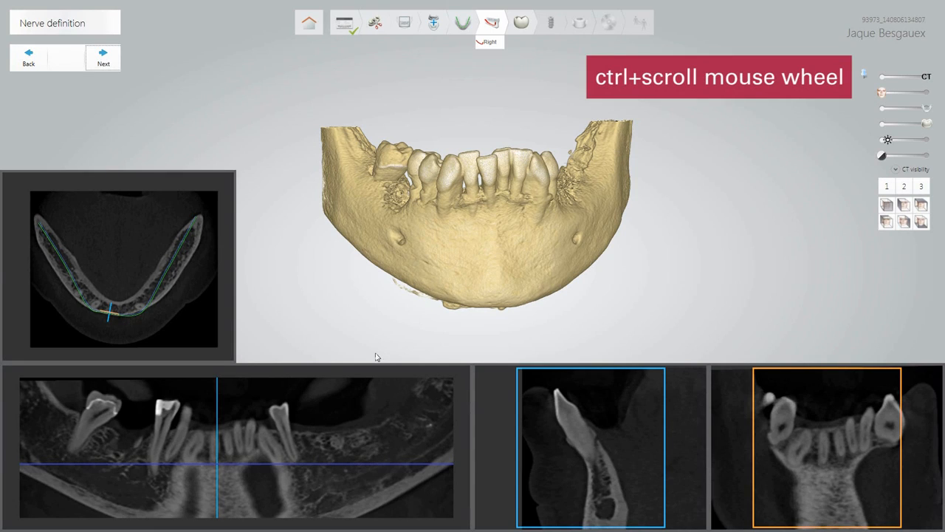
# Scroll through the slices and move the cross-sections to the right molar region of the panorama.
pyautogui.keyDown('ctrl'); pyautogui.scroll(-5, 345, 407); pyautogui.keyUp('ctrl')
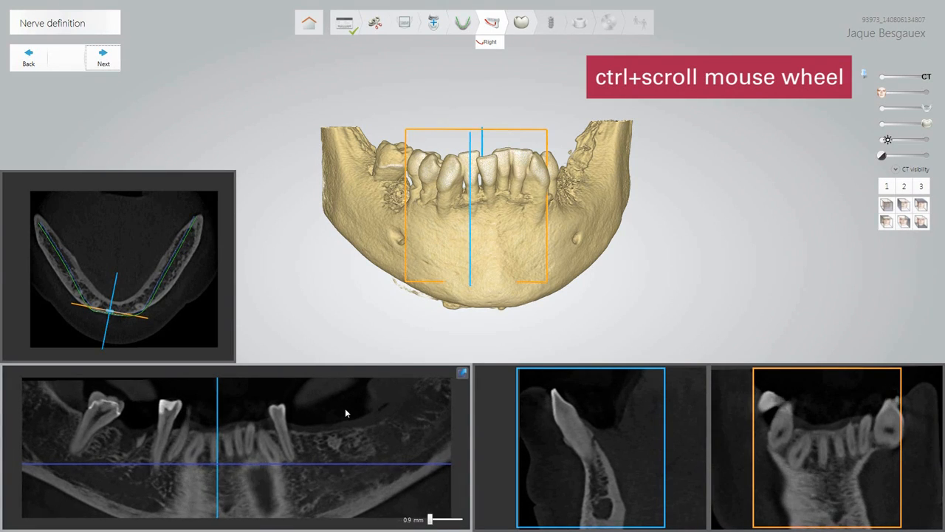
pyautogui.keyDown('ctrl'); pyautogui.scroll(-2, 640, 458); pyautogui.keyUp('ctrl')
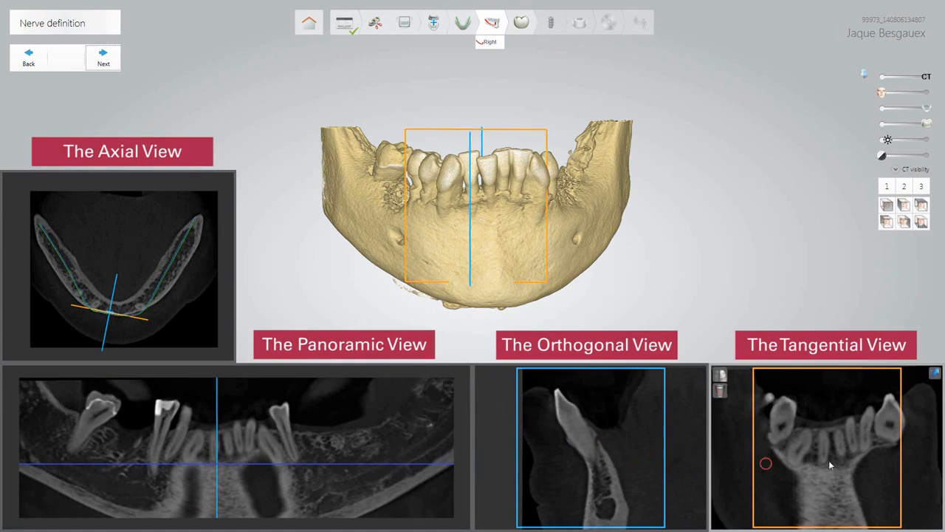
pyautogui.keyDown('ctrl'); pyautogui.scroll(-2, 831, 460); pyautogui.keyUp('ctrl')
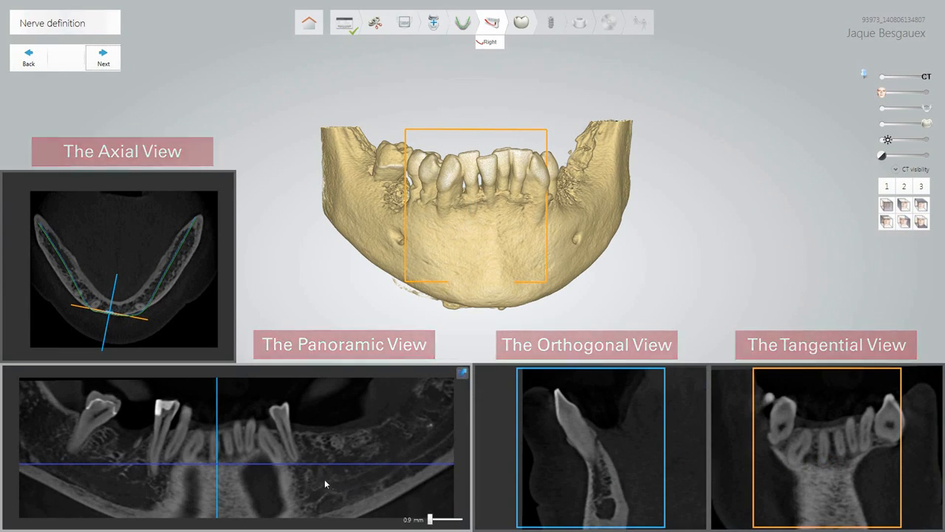
pyautogui.click(144, 491)
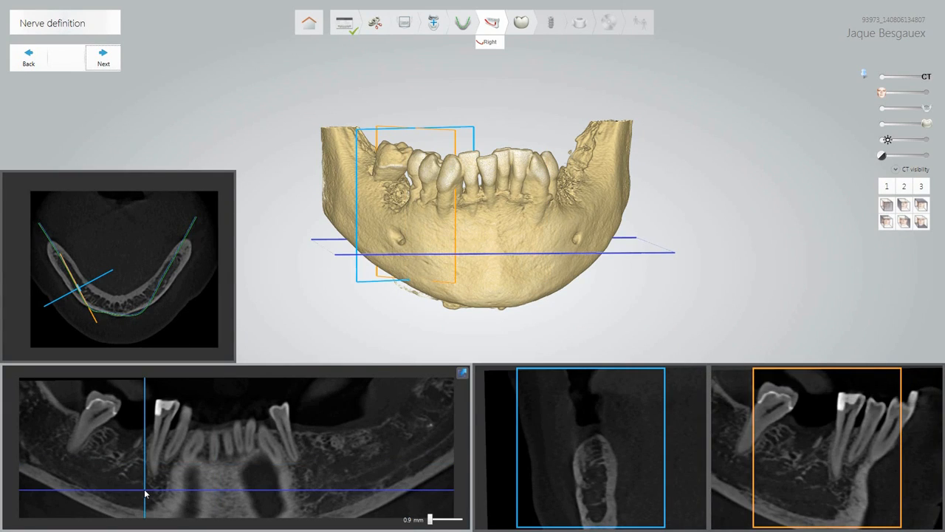
pyautogui.moveTo(146, 494); pyautogui.dragTo(138, 492)
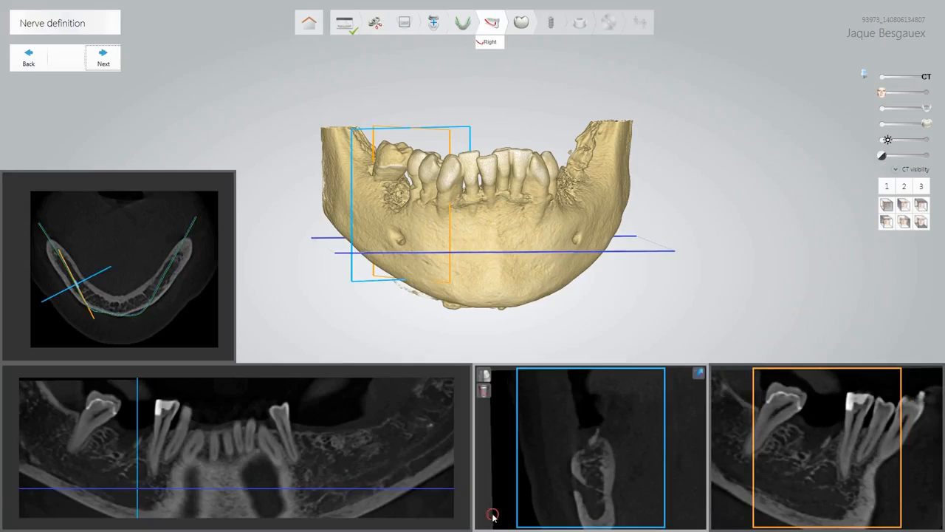
# Trace the right mandibular canal with seven points from its opening toward the ramus, then adjust its diameter.
pyautogui.click(573, 482)
pyautogui.click(595, 496)
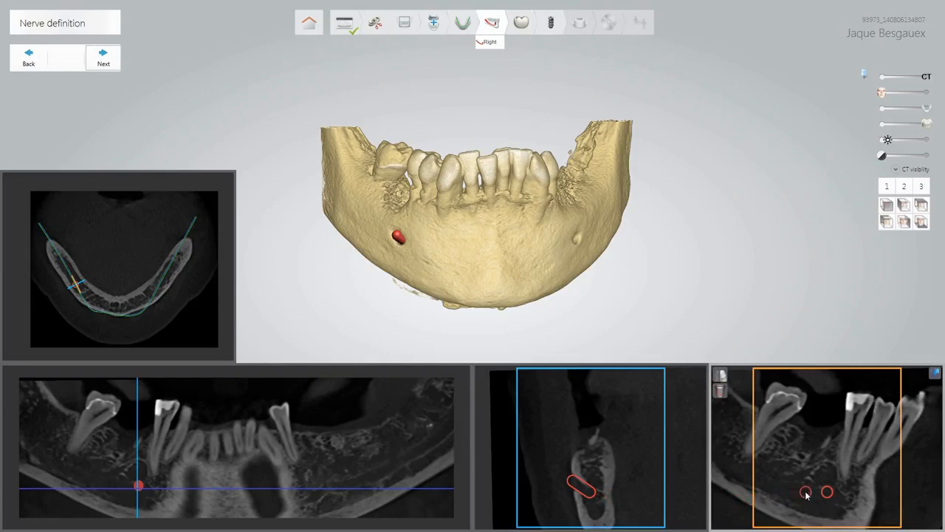
pyautogui.click(806, 496)
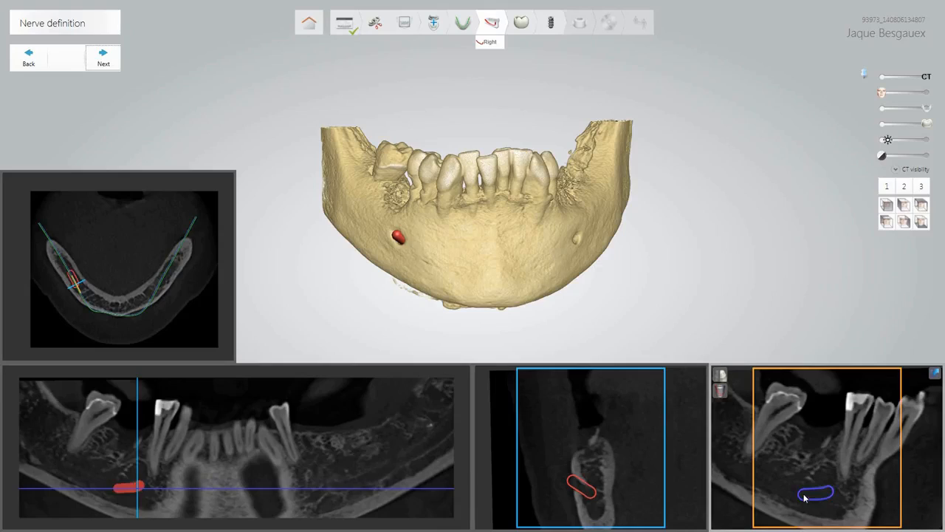
pyautogui.click(784, 492)
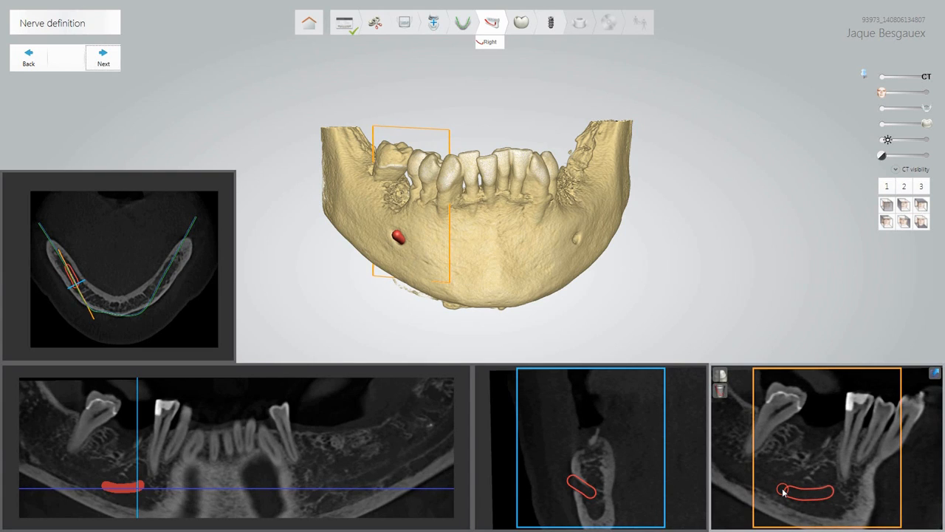
pyautogui.scroll(-2, 779, 490)
pyautogui.scroll(-3, 778, 490)
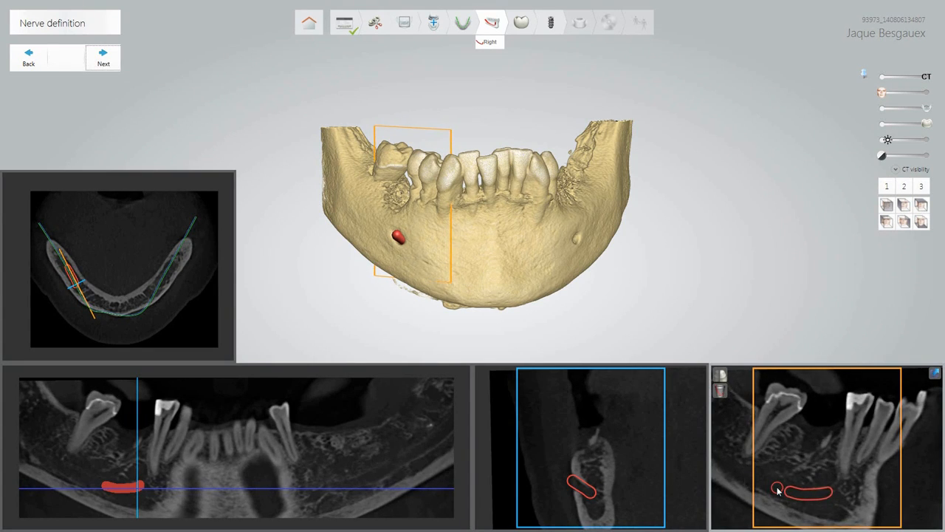
pyautogui.click(770, 486)
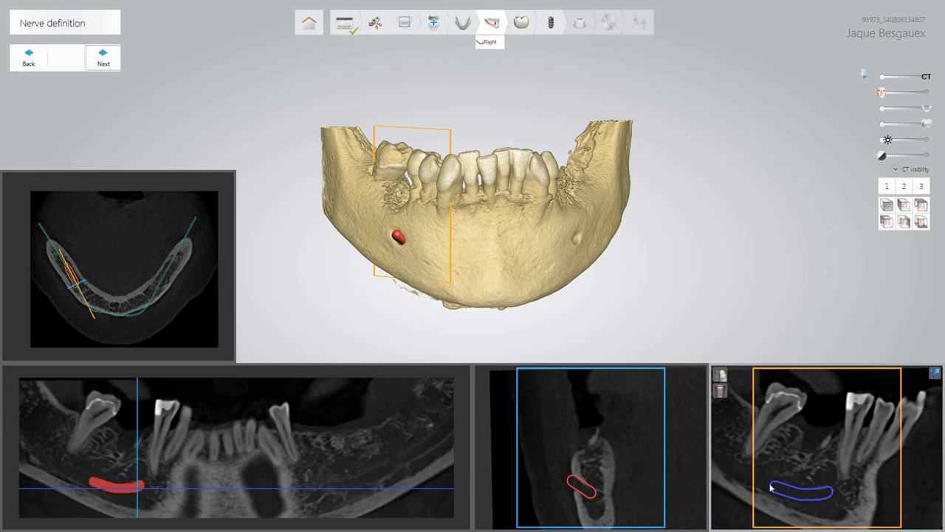
pyautogui.click(727, 469)
pyautogui.click(722, 463)
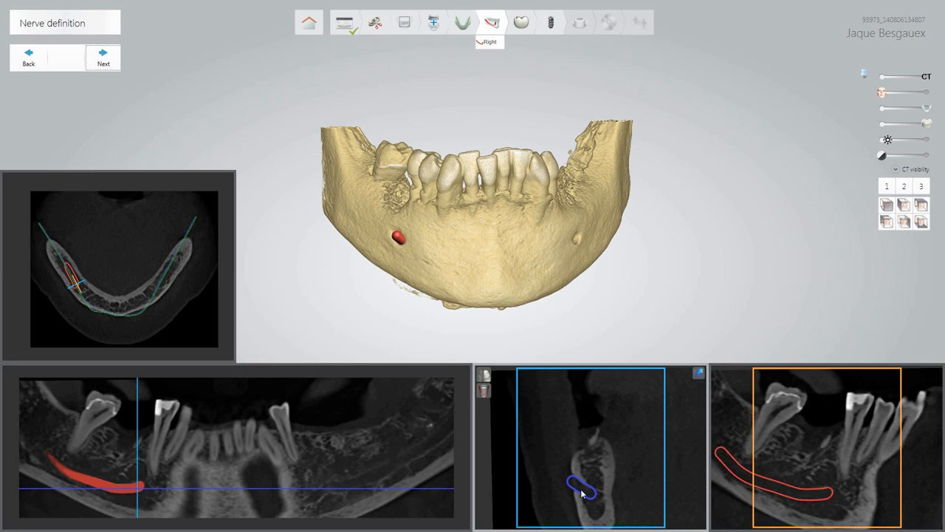
pyautogui.scroll(-7, 574, 488)
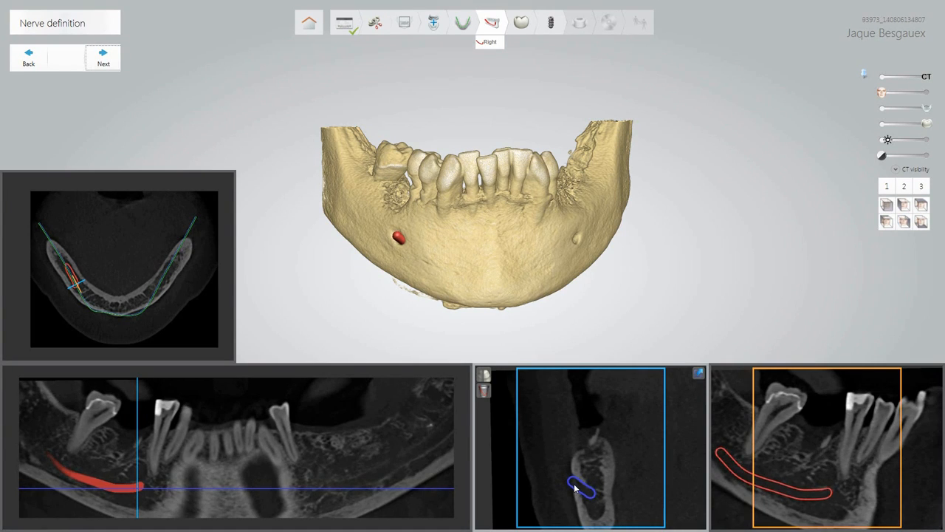
pyautogui.scroll(4, 574, 488)
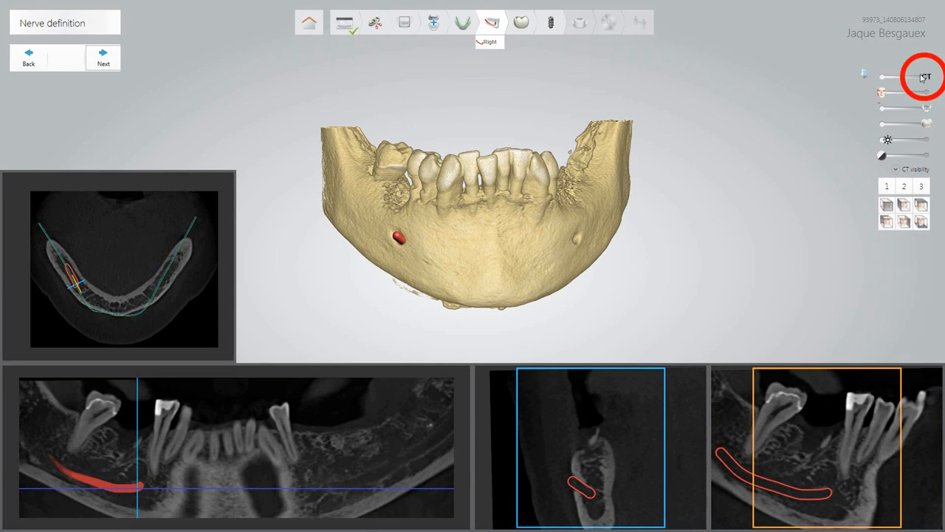
# Make the CT bone see-through, rotate the jaw to view the nerve, and clear the nerve canal.
pyautogui.moveTo(929, 78); pyautogui.dragTo(904, 83)
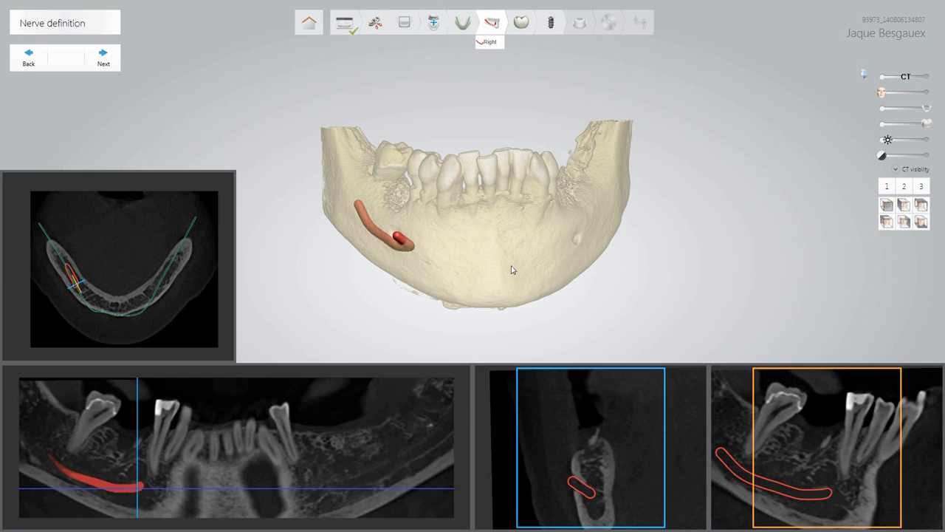
pyautogui.moveTo(508, 268); pyautogui.dragTo(658, 268, button='right')
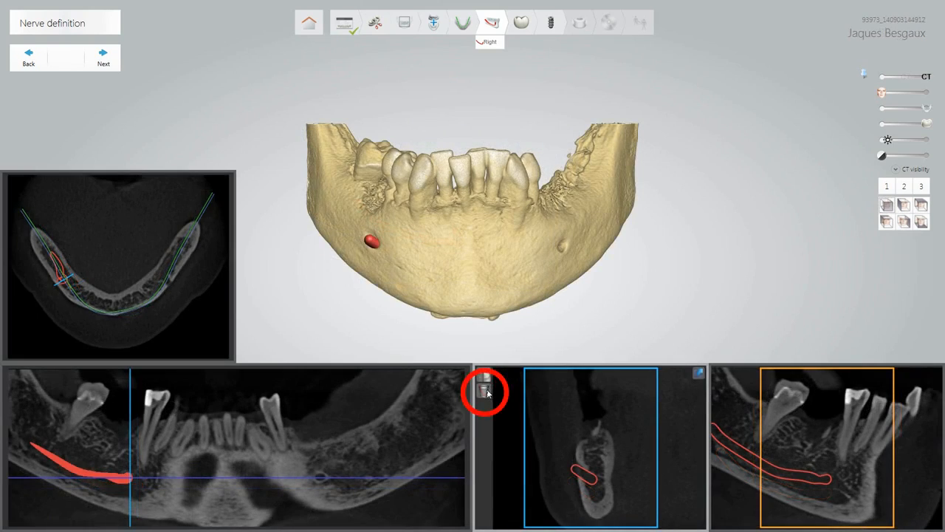
pyautogui.click(487, 394)
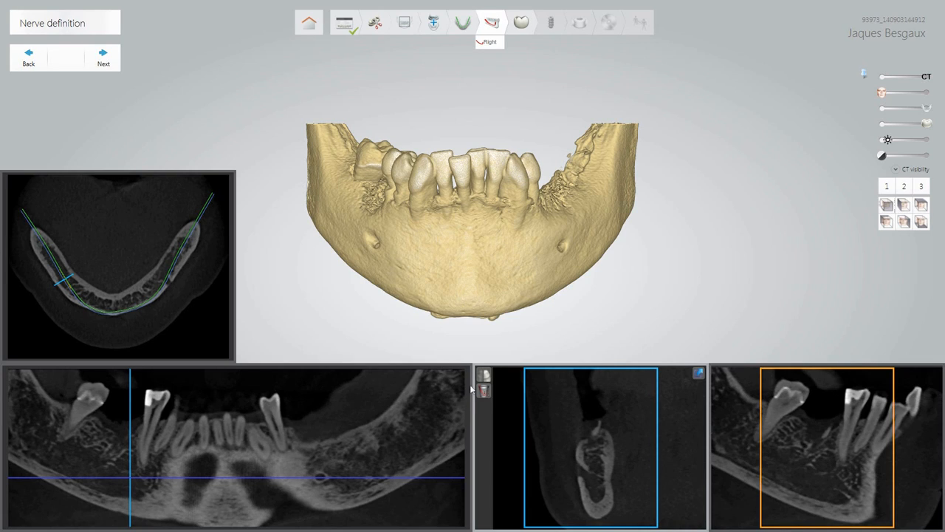
# Advance to crown design and place virtual crown 46 using the 3S_Default library.
pyautogui.click(104, 58)
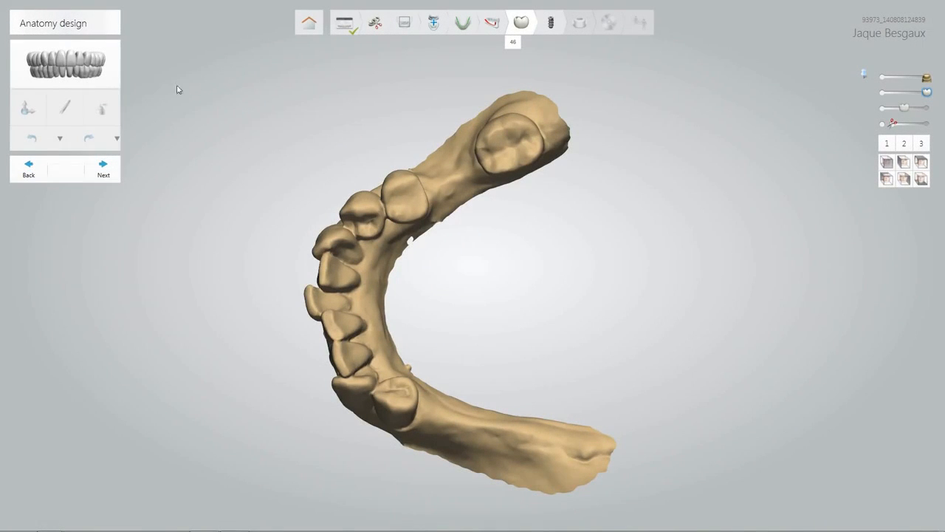
pyautogui.click(110, 72)
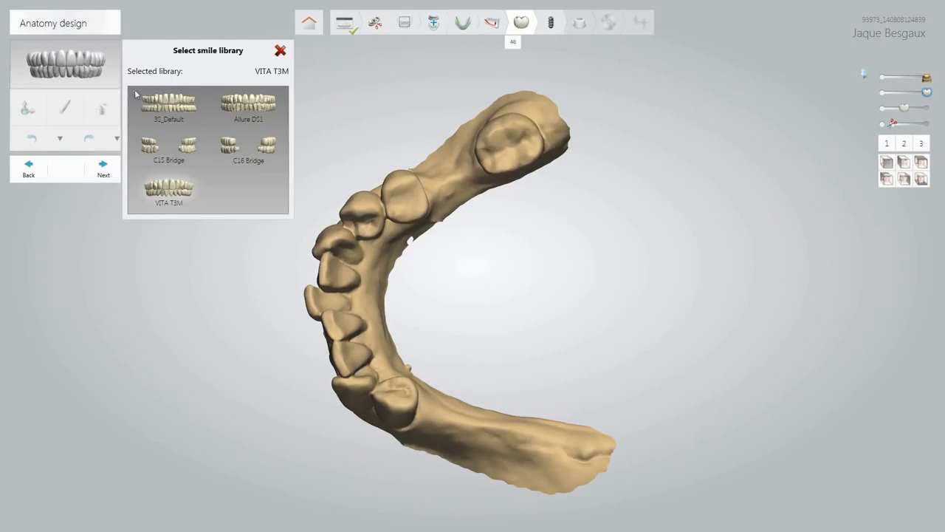
pyautogui.click(166, 110)
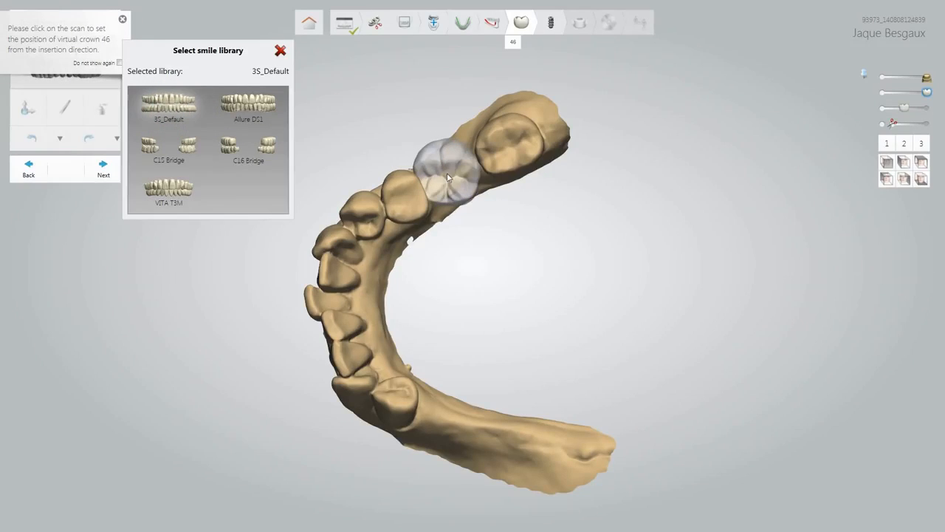
pyautogui.click(450, 179)
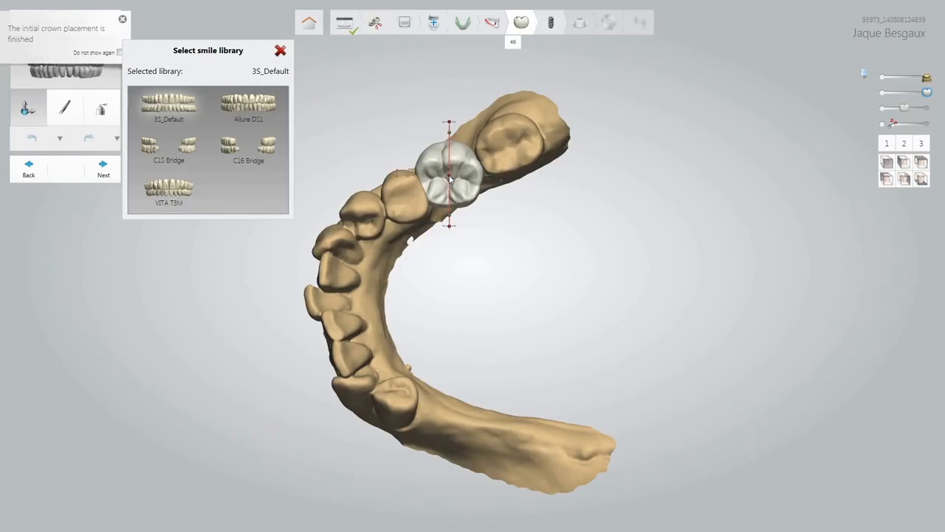
# Try the Allure DS1, C15 and C16 Bridge libraries, then apply VITA T3M and close the panel.
pyautogui.click(267, 111)
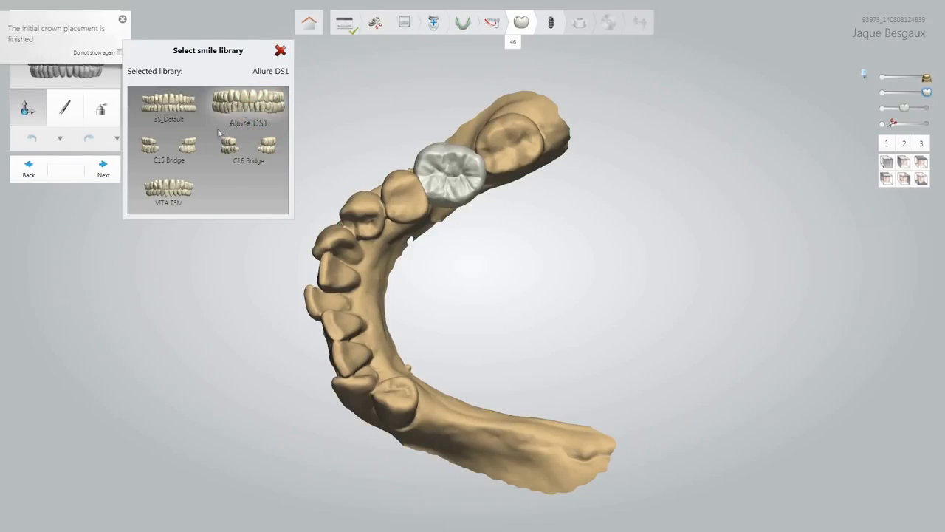
pyautogui.click(188, 145)
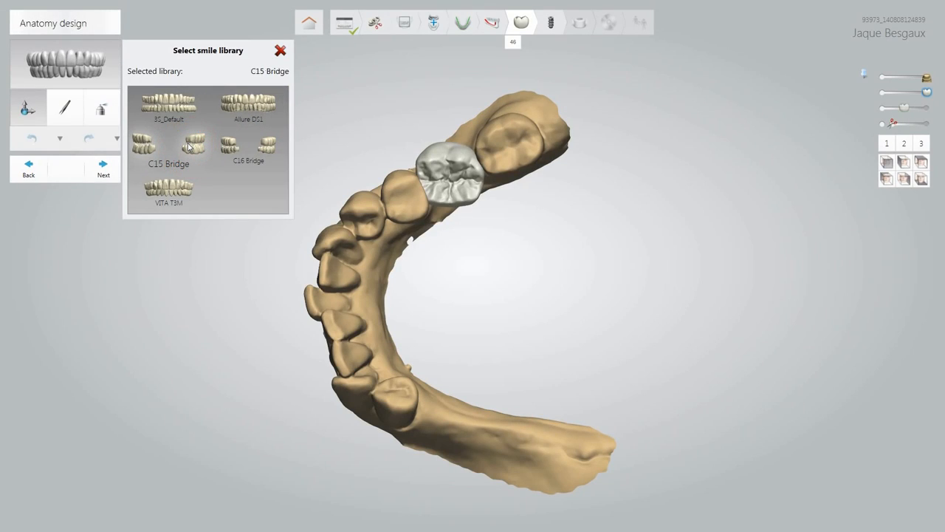
pyautogui.click(226, 148)
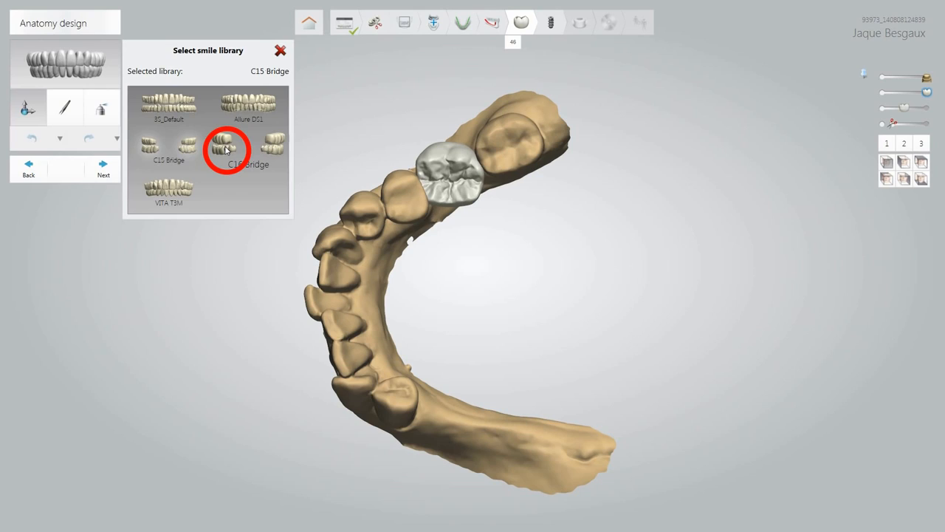
pyautogui.click(186, 190)
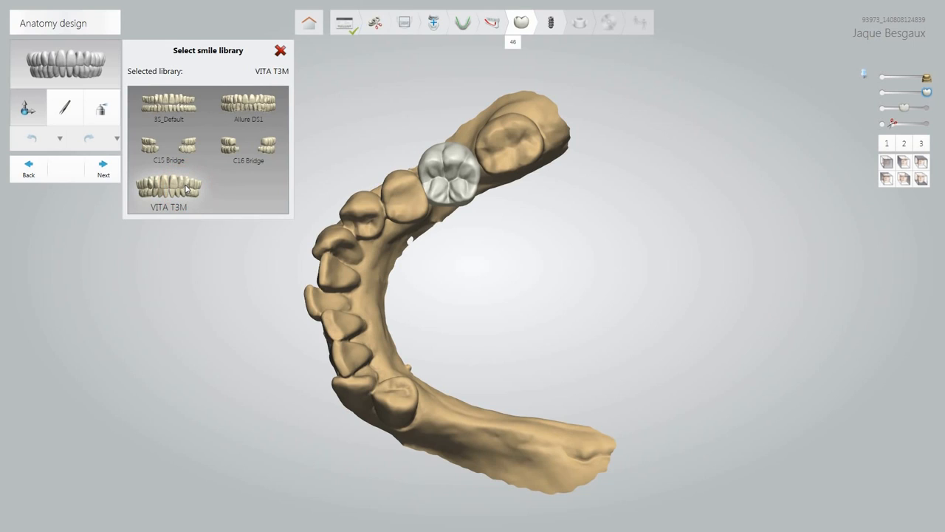
pyautogui.click(280, 50)
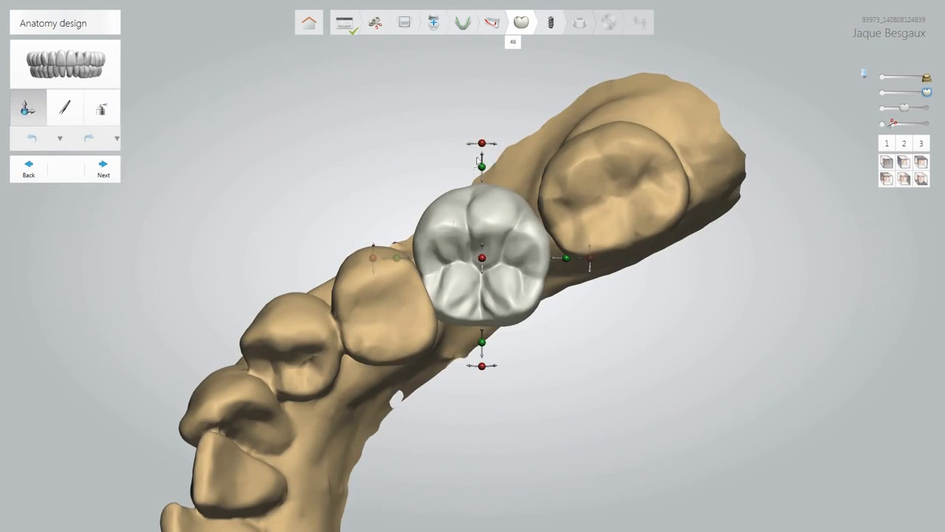
# Rotate crown 46 on the jaw and shift it to meet its left neighbour.
pyautogui.click(481, 143)
pyautogui.moveTo(482, 144); pyautogui.dragTo(433, 154)
pyautogui.click(517, 335)
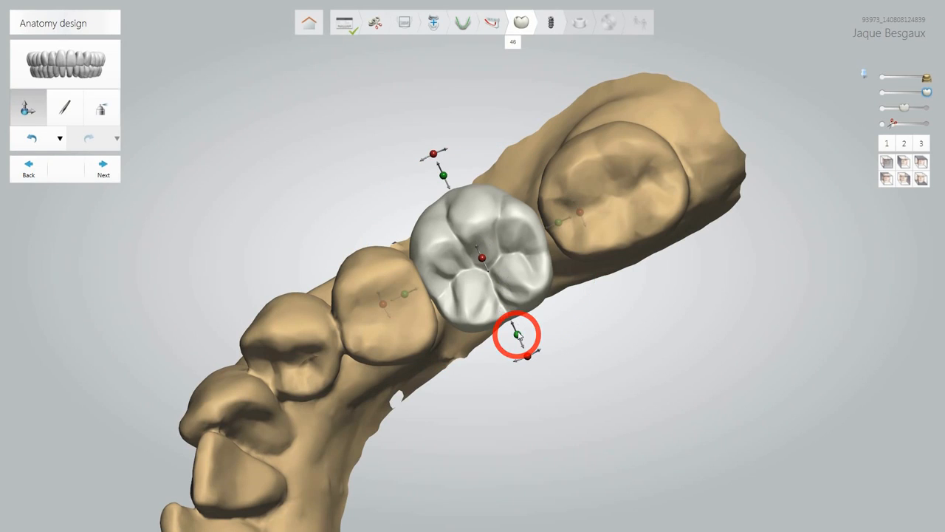
pyautogui.moveTo(519, 336); pyautogui.dragTo(514, 317)
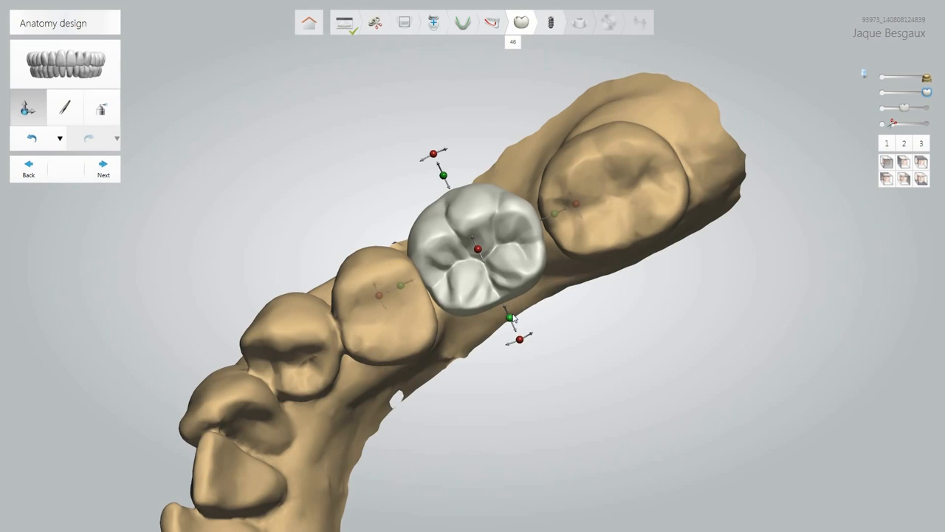
pyautogui.moveTo(443, 175); pyautogui.dragTo(455, 195)
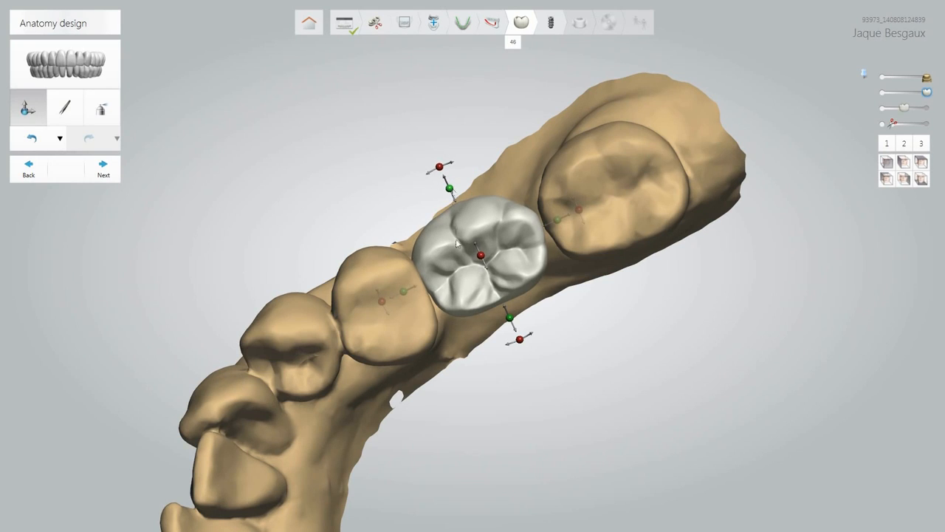
pyautogui.moveTo(402, 290); pyautogui.dragTo(409, 287)
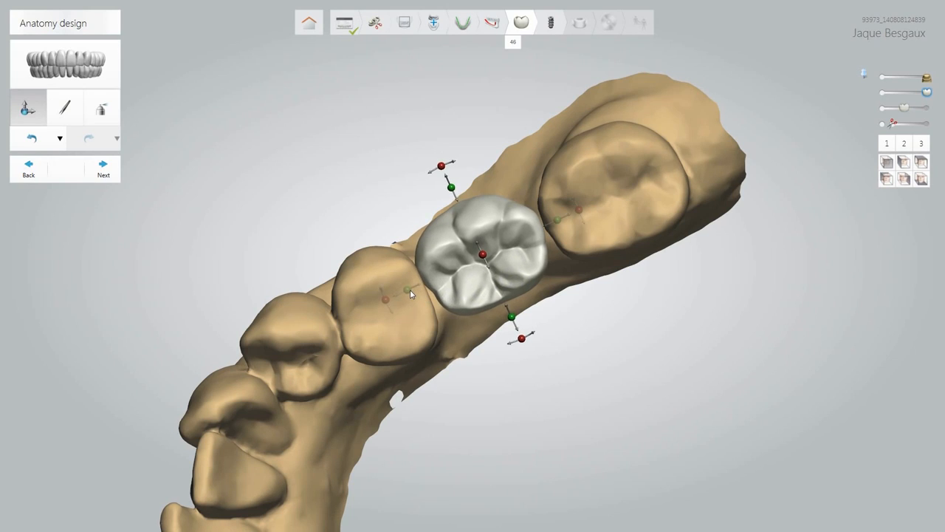
# Raise crown 46 slightly and rotate it a little around its long axis.
pyautogui.click(483, 254)
pyautogui.moveTo(483, 253); pyautogui.dragTo(483, 250)
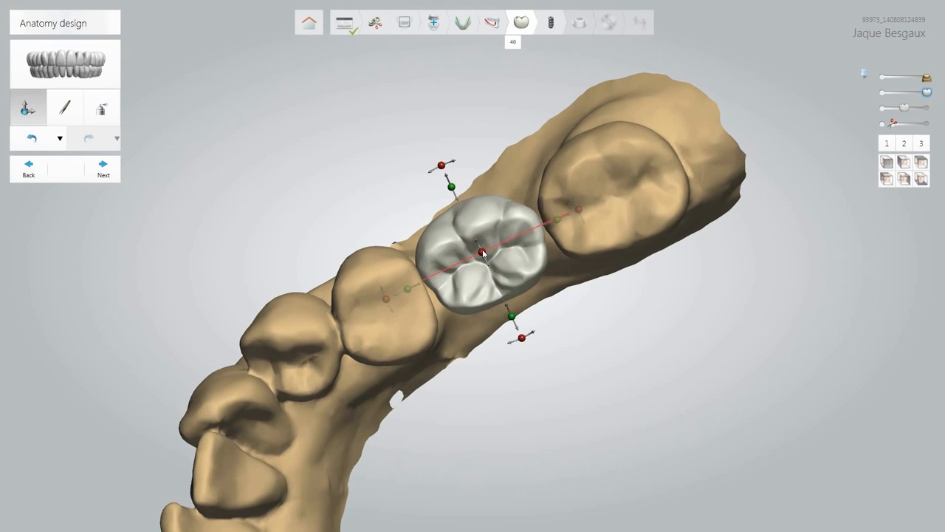
pyautogui.click(578, 209)
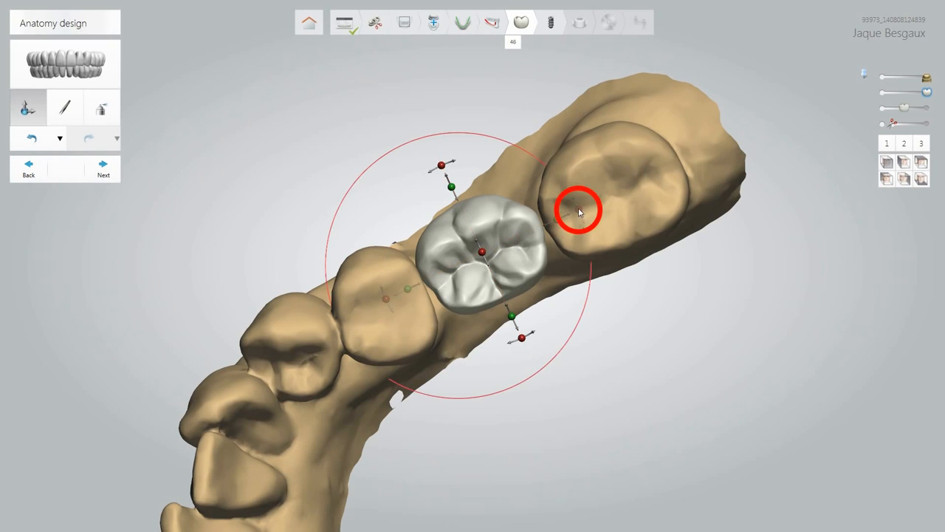
pyautogui.moveTo(579, 208); pyautogui.dragTo(580, 206)
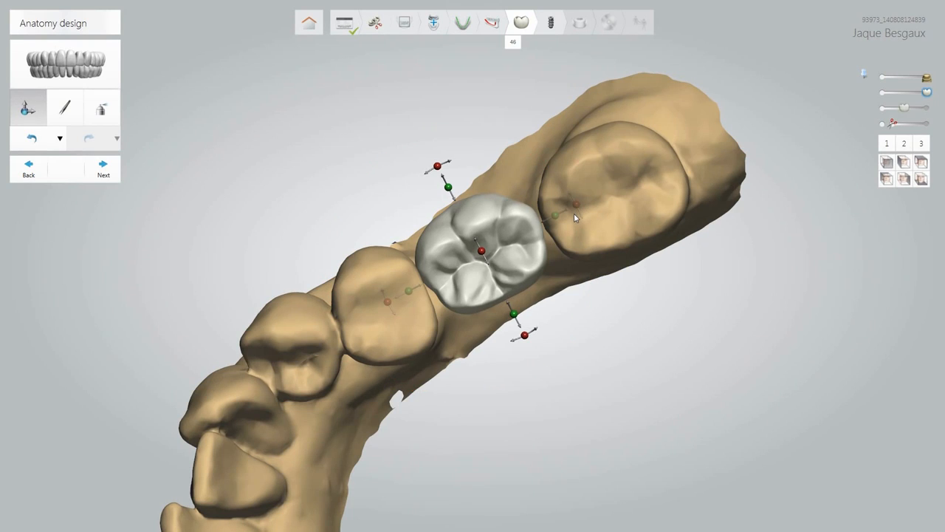
pyautogui.click(64, 111)
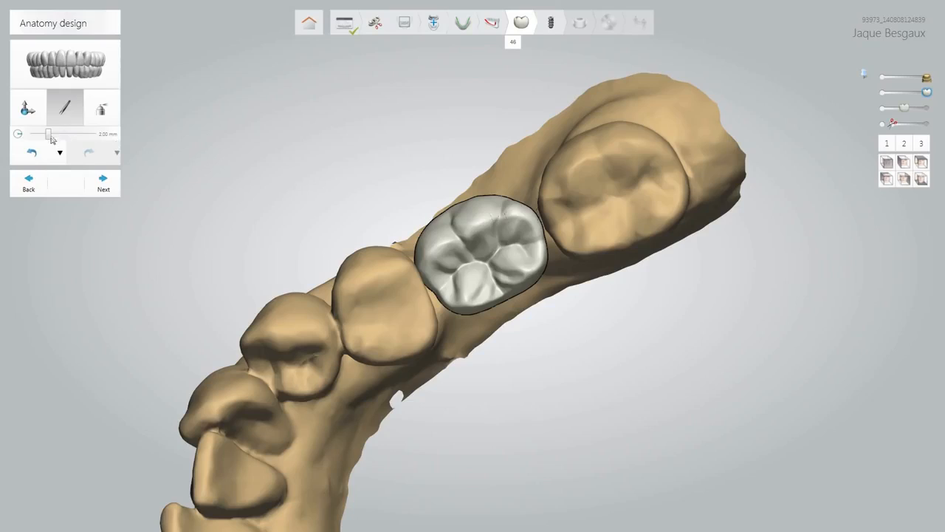
# Build up material on the crown 46 surface with the add brush set to 15.0 µm.
pyautogui.click(101, 111)
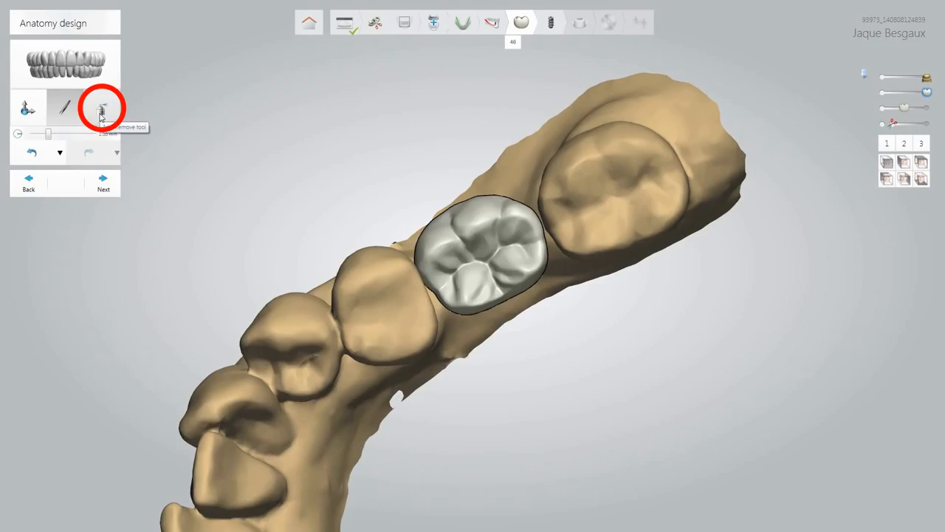
pyautogui.click(101, 114)
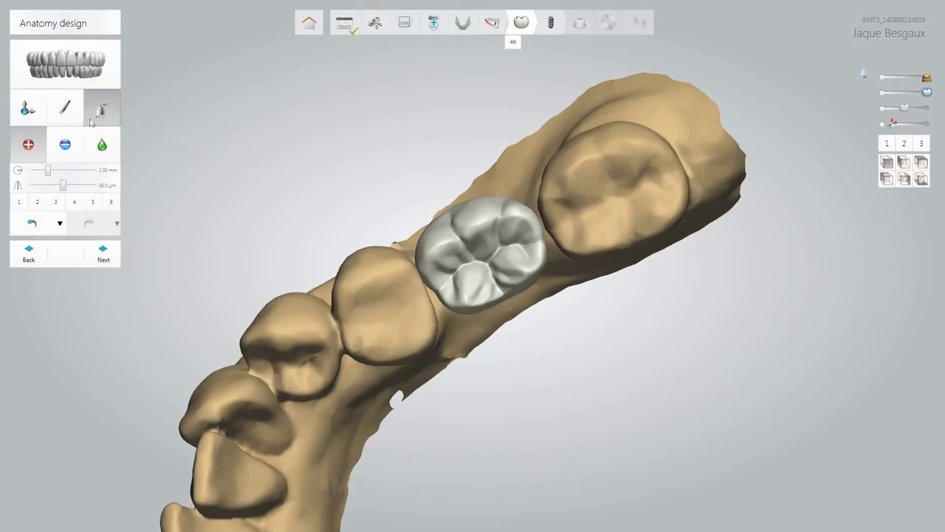
pyautogui.click(39, 147)
pyautogui.moveTo(63, 185); pyautogui.dragTo(43, 187)
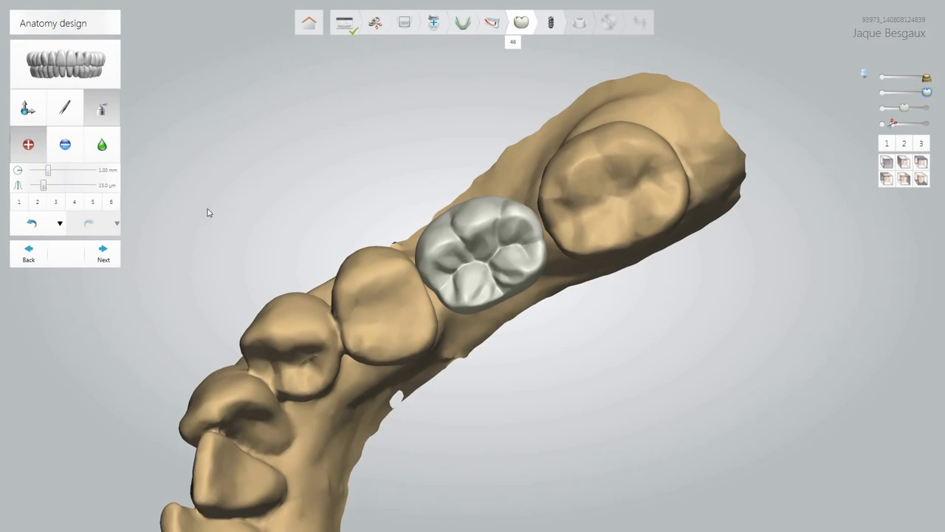
pyautogui.moveTo(443, 282)
pyautogui.mouseDown()
pyautogui.moveTo(505, 237)
pyautogui.moveTo(491, 262)
pyautogui.mouseUp()
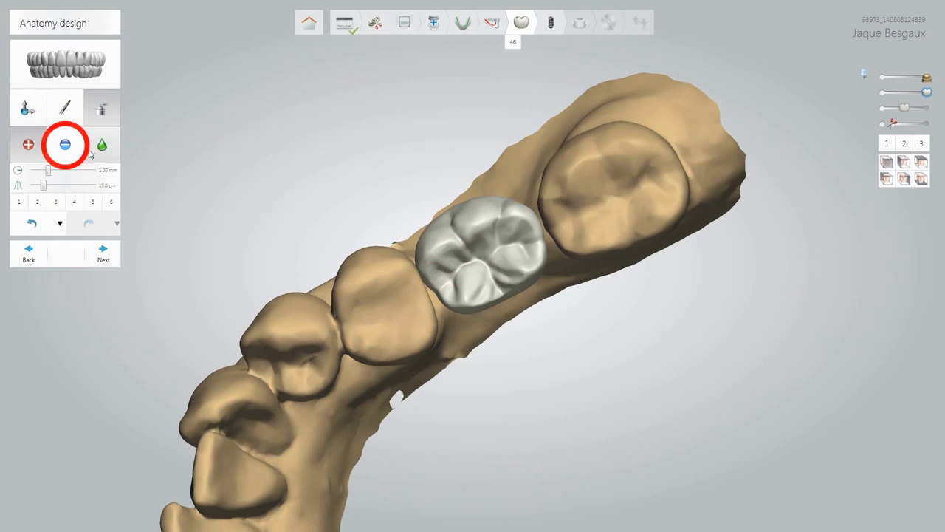
# Carve the crown's grooves and cusp, then smooth it with strength raised from 0.20 to 0.55.
pyautogui.click(66, 145)
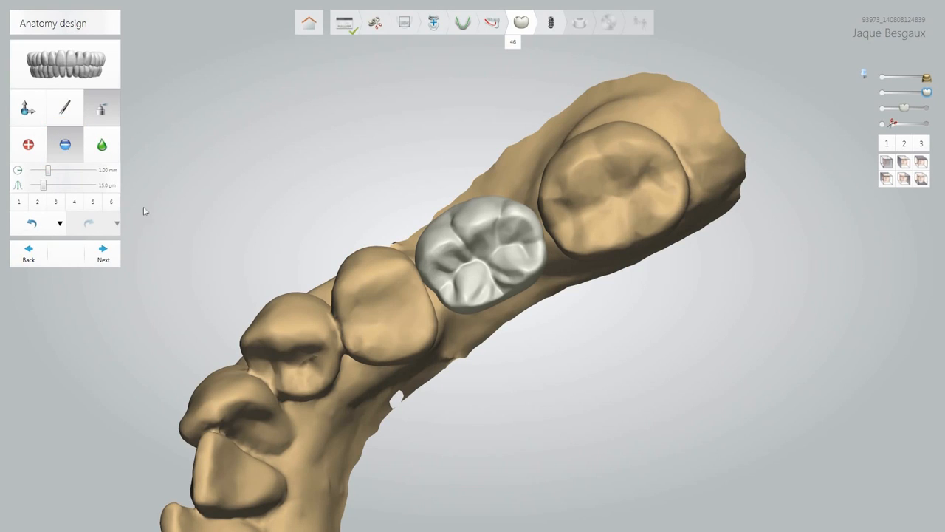
pyautogui.moveTo(452, 271)
pyautogui.mouseDown()
pyautogui.moveTo(469, 278)
pyautogui.moveTo(498, 258)
pyautogui.moveTo(466, 272)
pyautogui.moveTo(477, 274)
pyautogui.moveTo(503, 246)
pyautogui.moveTo(452, 269)
pyautogui.moveTo(474, 297)
pyautogui.moveTo(520, 272)
pyautogui.moveTo(536, 232)
pyautogui.moveTo(485, 220)
pyautogui.moveTo(499, 220)
pyautogui.moveTo(434, 251)
pyautogui.moveTo(453, 252)
pyautogui.moveTo(443, 248)
pyautogui.moveTo(451, 255)
pyautogui.moveTo(436, 271)
pyautogui.moveTo(476, 294)
pyautogui.moveTo(531, 260)
pyautogui.moveTo(529, 251)
pyautogui.moveTo(444, 245)
pyautogui.mouseUp()
pyautogui.click(106, 145)
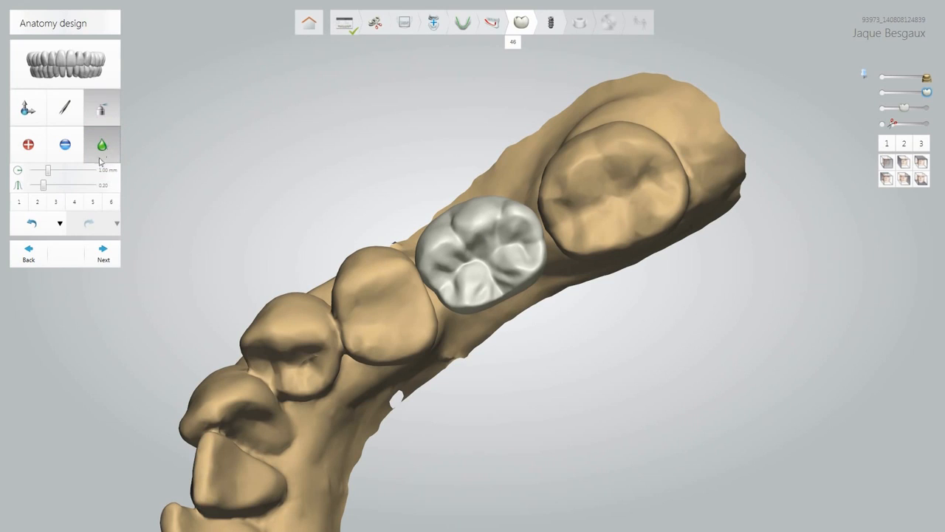
pyautogui.click(68, 184)
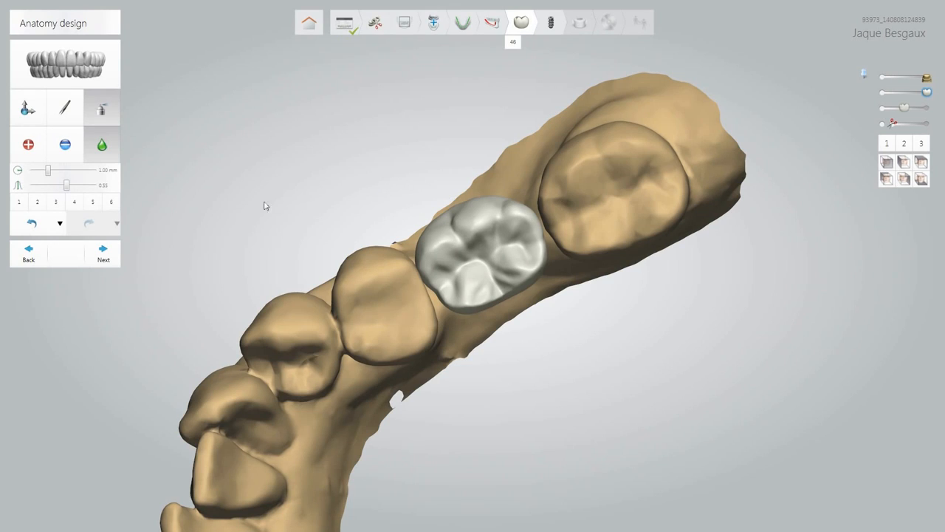
# Advance to implant planning and place a BEGO S-Line 4.1 × 11.5 mm implant at 46.
pyautogui.click(105, 255)
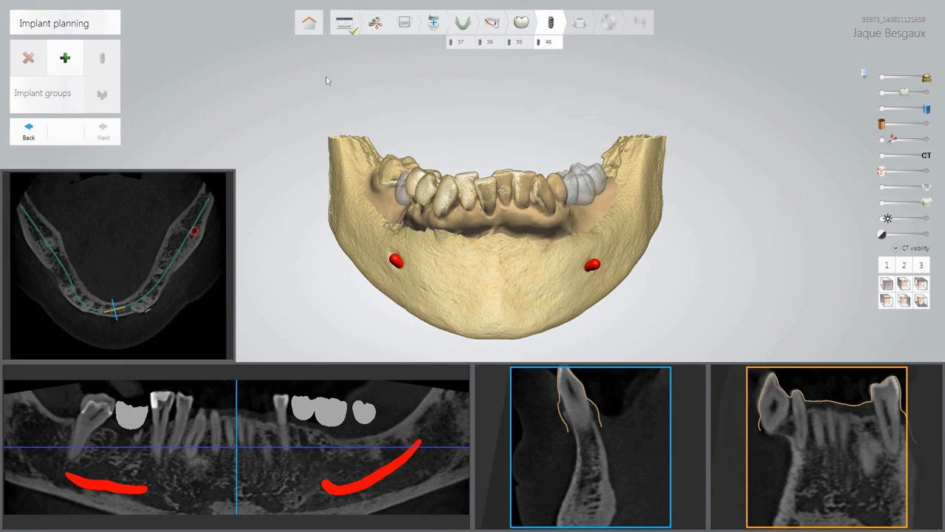
pyautogui.click(65, 58)
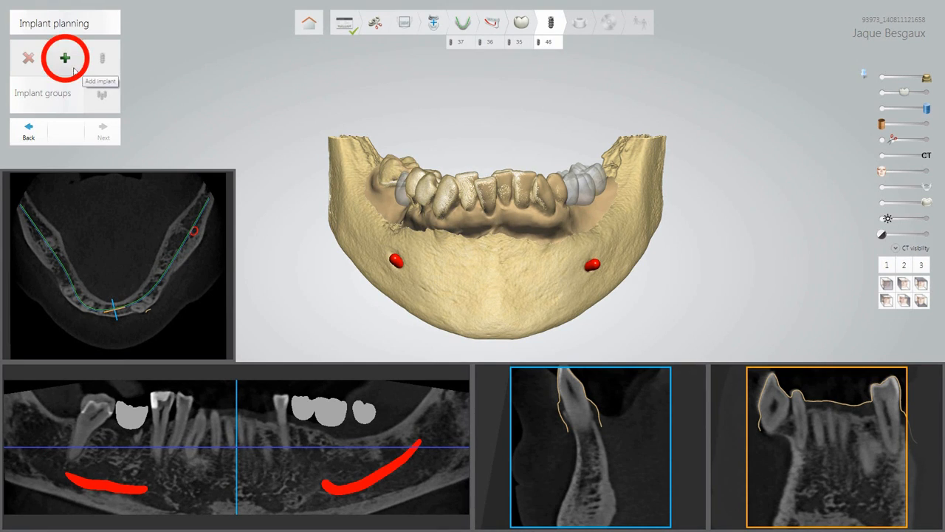
pyautogui.click(288, 83)
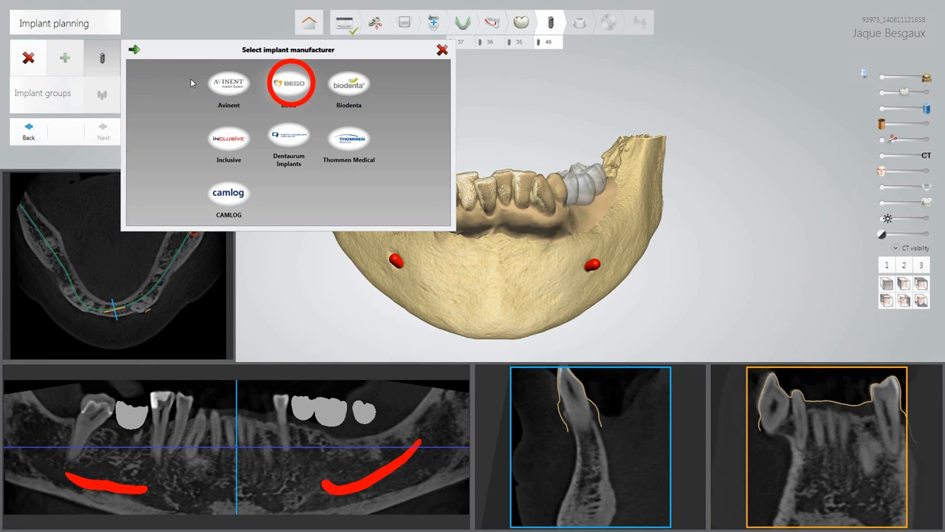
pyautogui.click(308, 98)
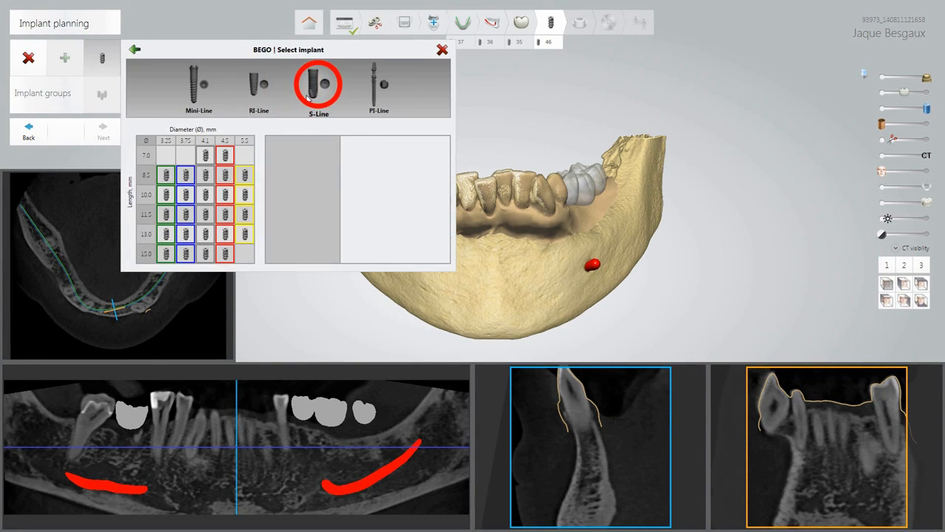
pyautogui.click(208, 195)
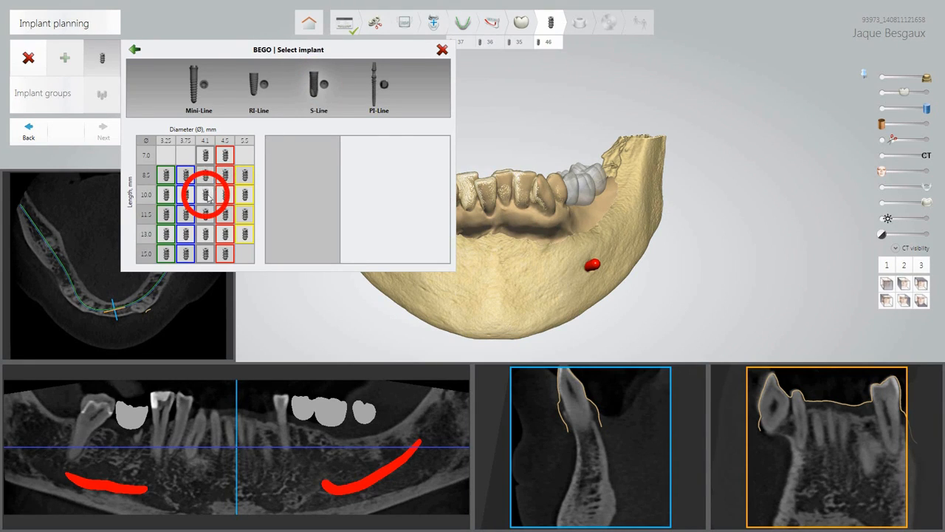
pyautogui.click(207, 214)
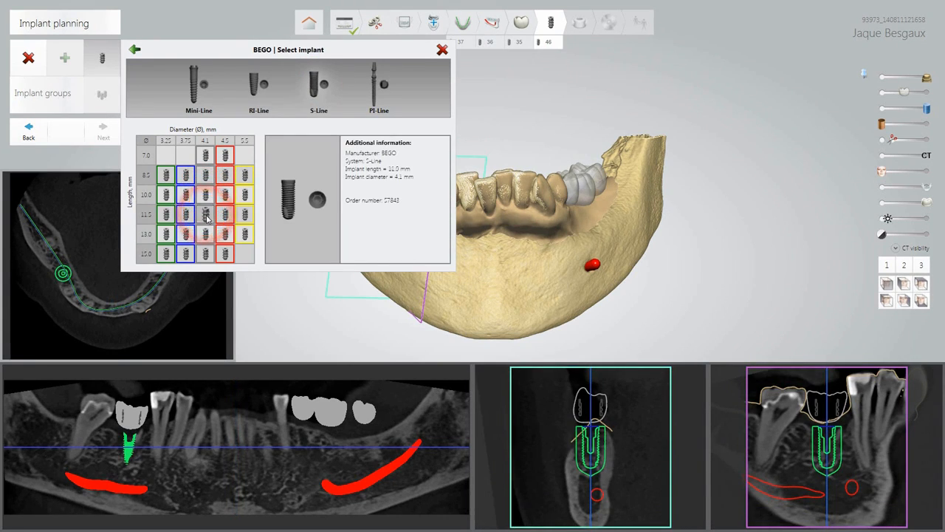
pyautogui.click(208, 215)
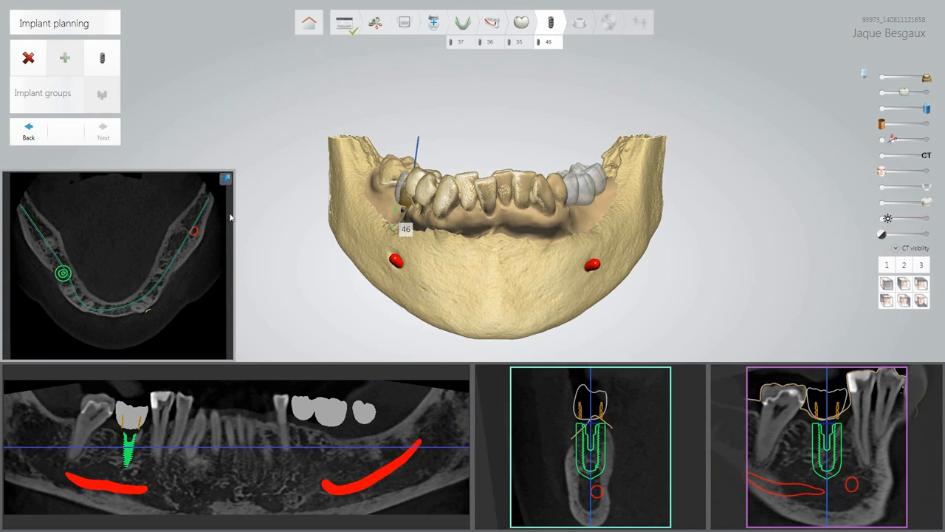
# Place the same BEGO S-Line 4.1 × 11.5 mm implant at site 35.
pyautogui.click(517, 42)
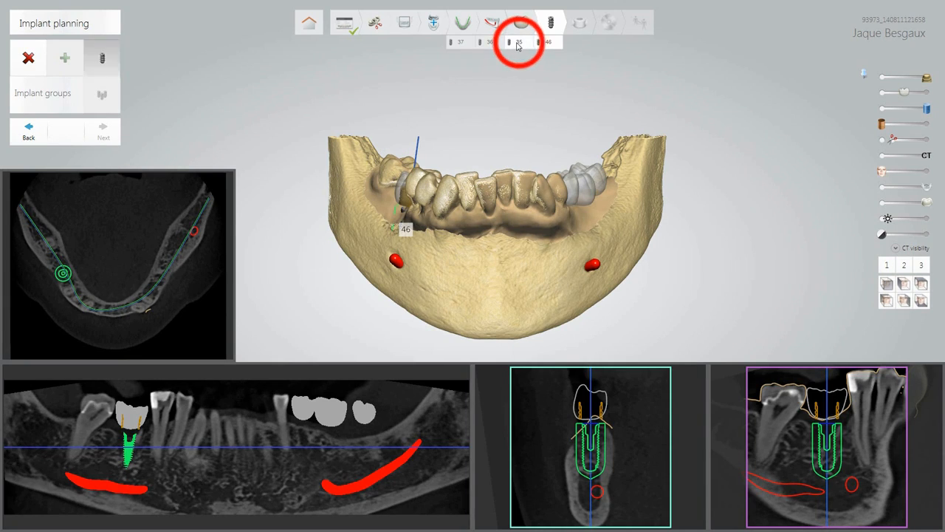
pyautogui.click(65, 58)
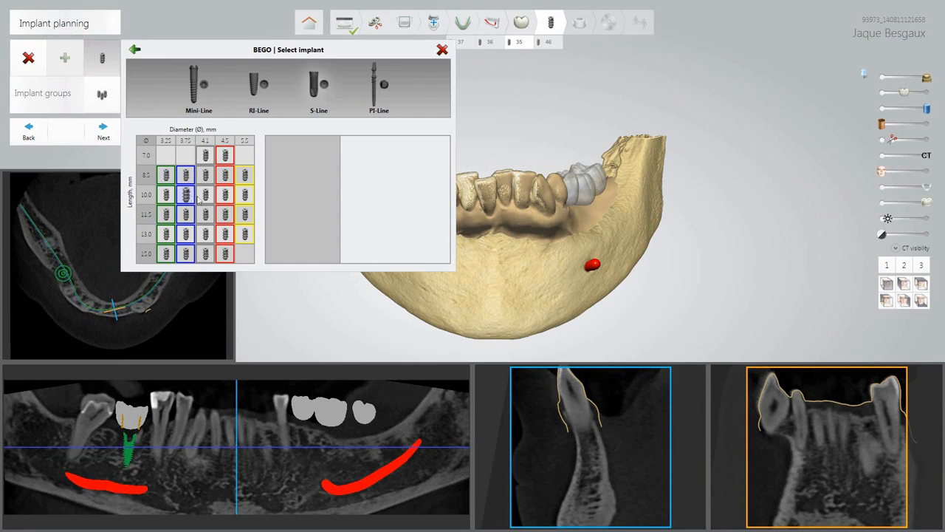
pyautogui.click(207, 213)
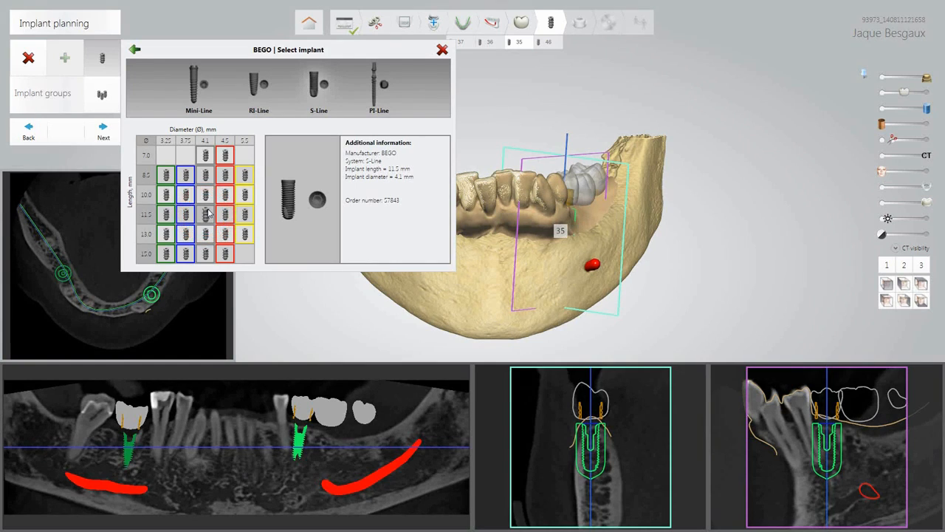
pyautogui.click(208, 219)
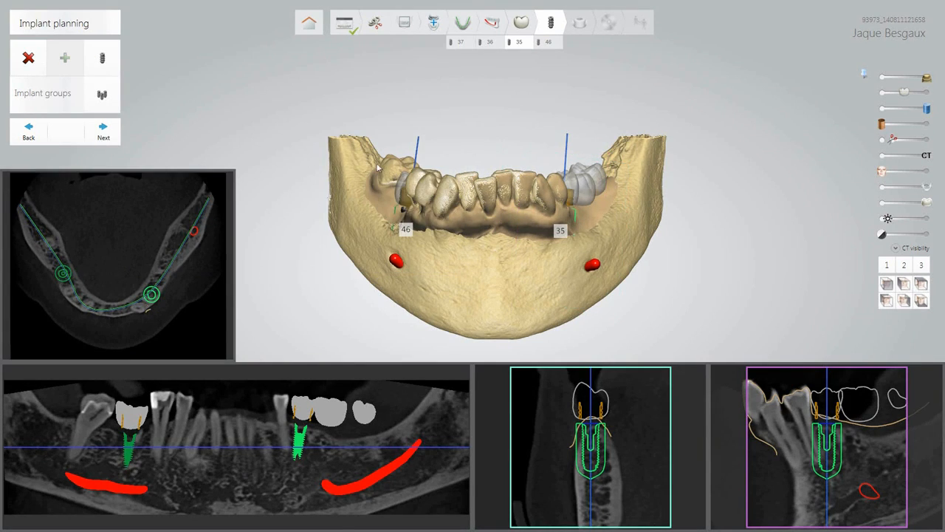
pyautogui.click(489, 42)
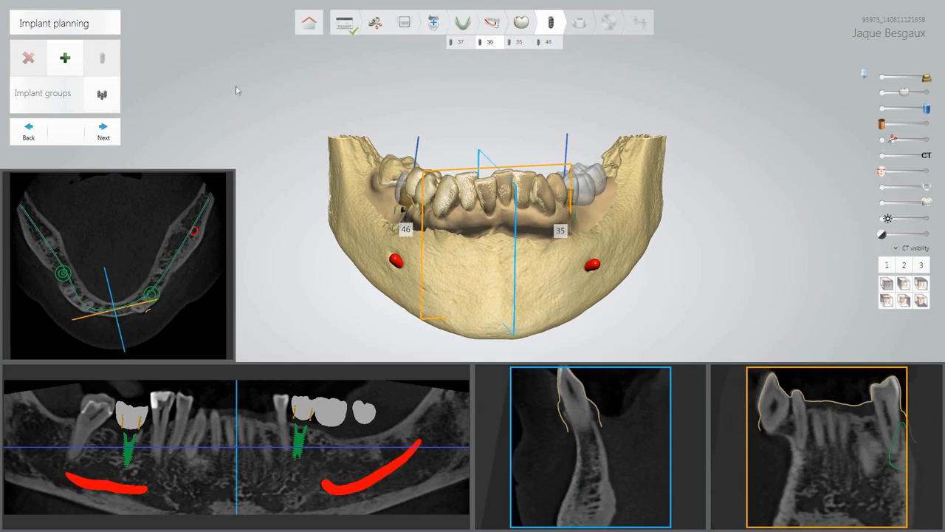
# Add a 4.1 × 10.0 mm BEGO implant at site 36.
pyautogui.click(66, 59)
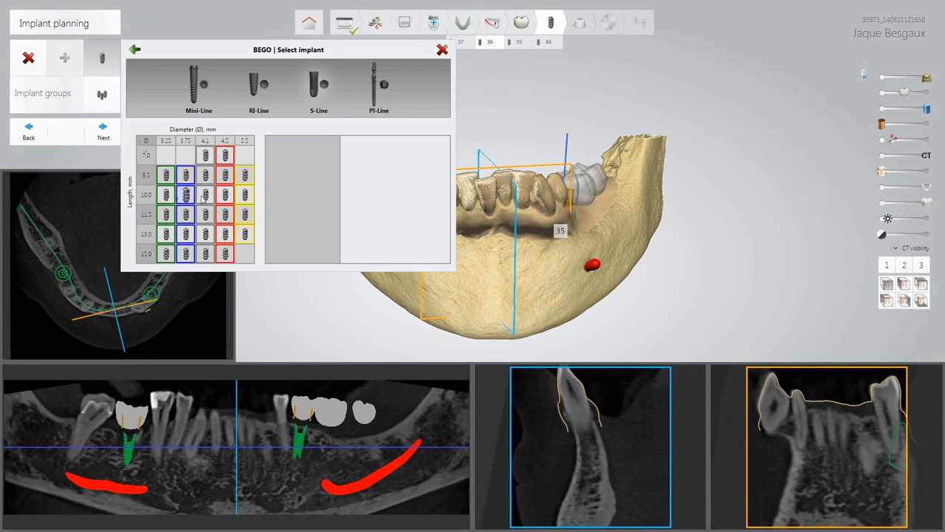
pyautogui.click(206, 195)
pyautogui.click(206, 196)
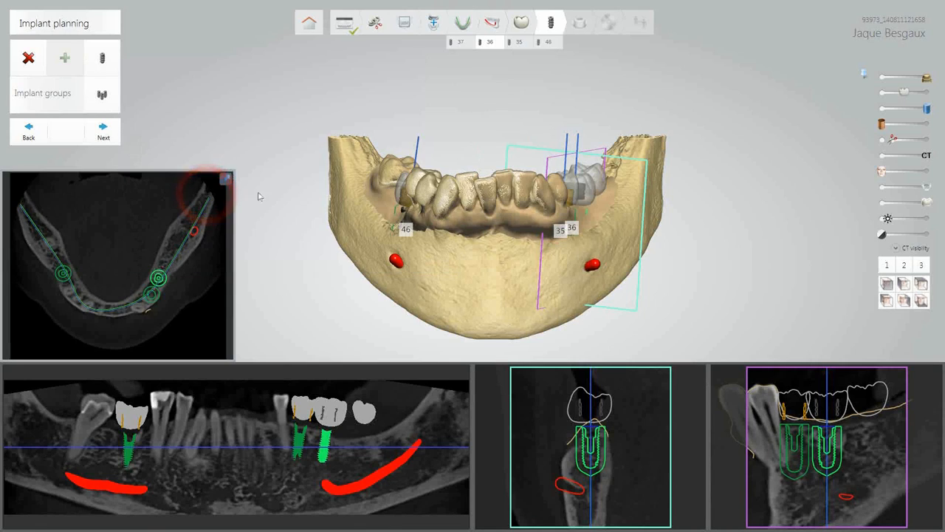
# Add a matching 4.1 × 10.0 mm BEGO implant at site 37.
pyautogui.click(460, 42)
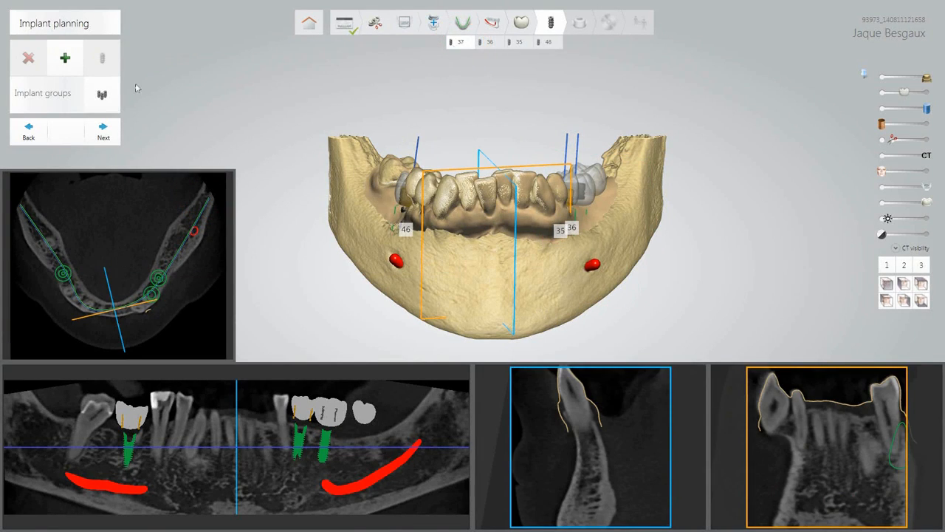
pyautogui.click(65, 57)
pyautogui.click(206, 196)
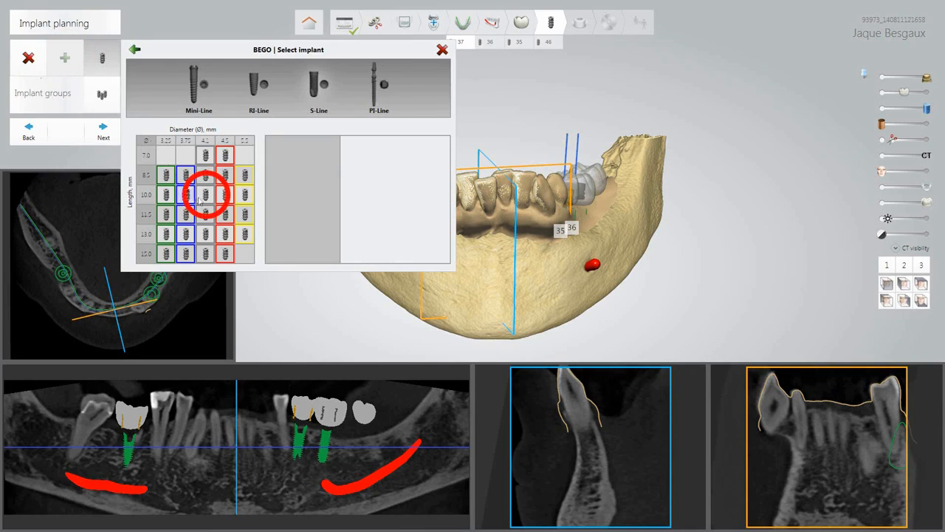
pyautogui.click(205, 196)
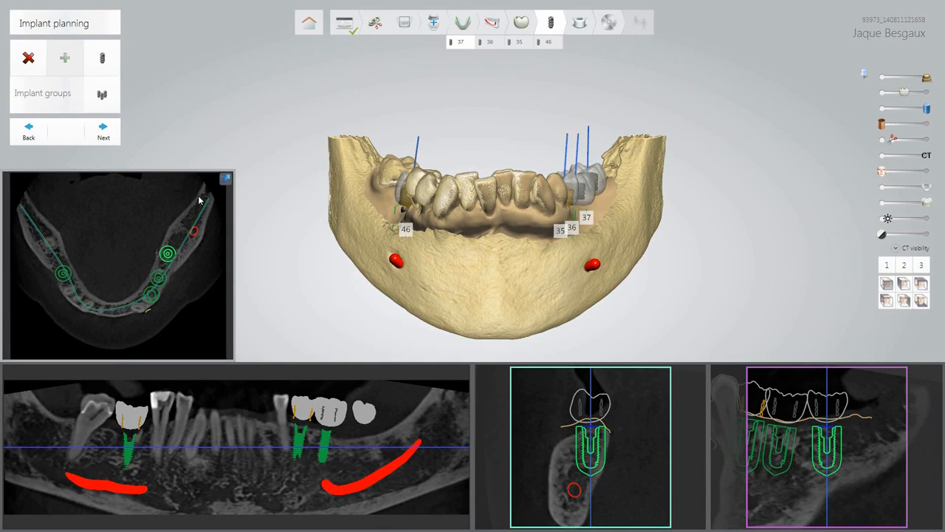
pyautogui.click(548, 42)
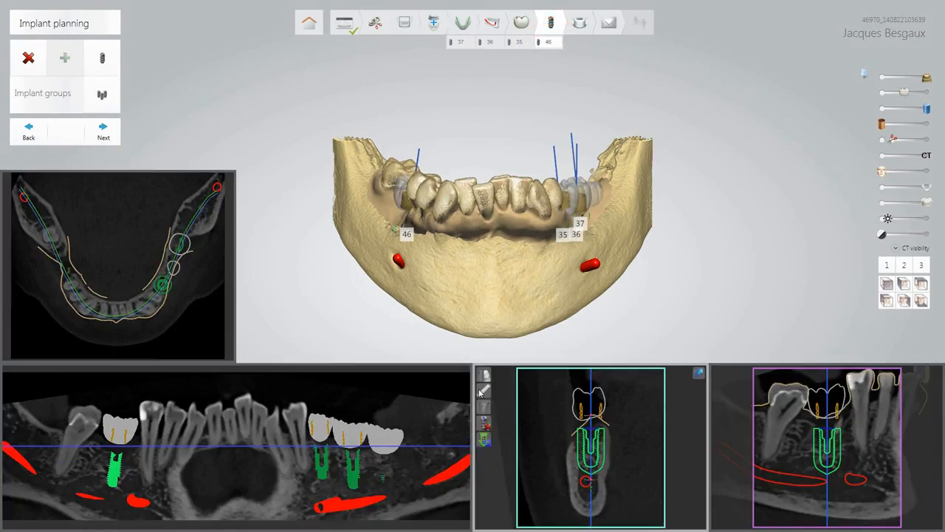
# Reset the 46 implant and re-place it under the crown by a top point and a direction point.
pyautogui.click(488, 436)
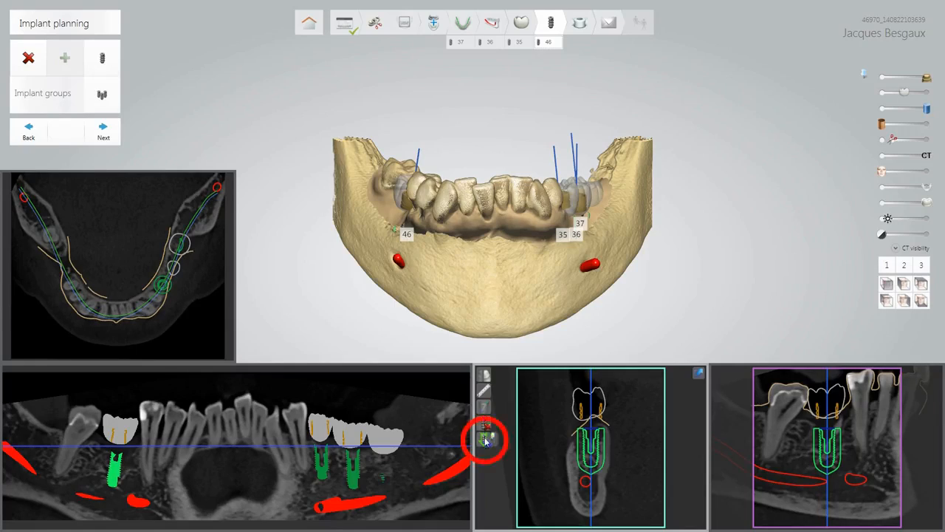
pyautogui.click(501, 441)
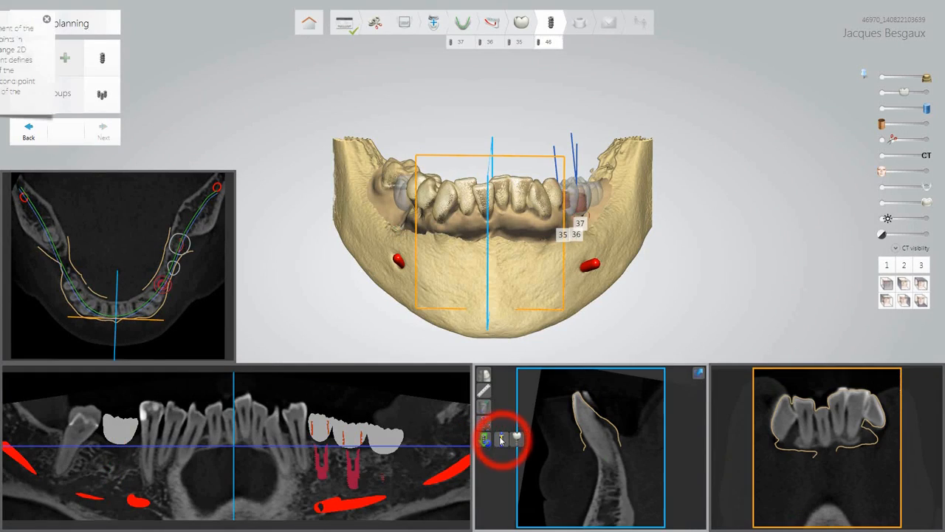
pyautogui.click(122, 428)
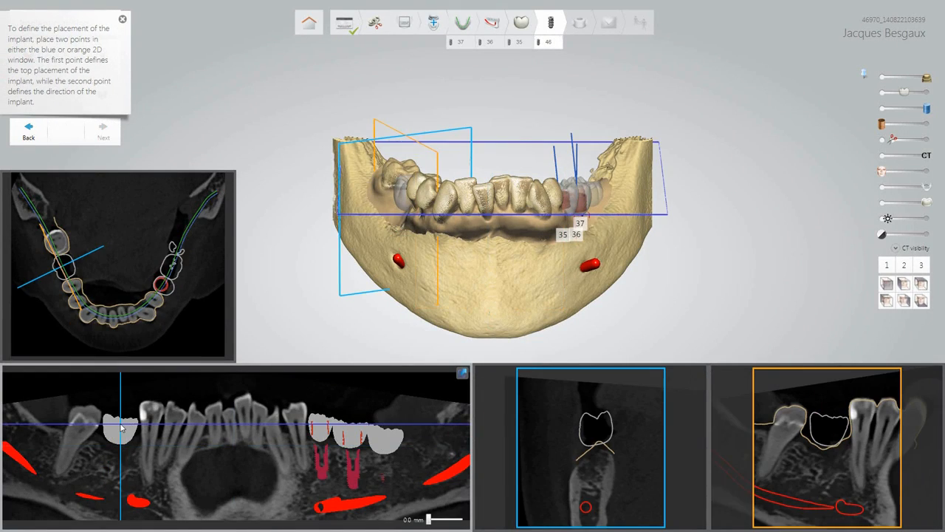
pyautogui.click(600, 452)
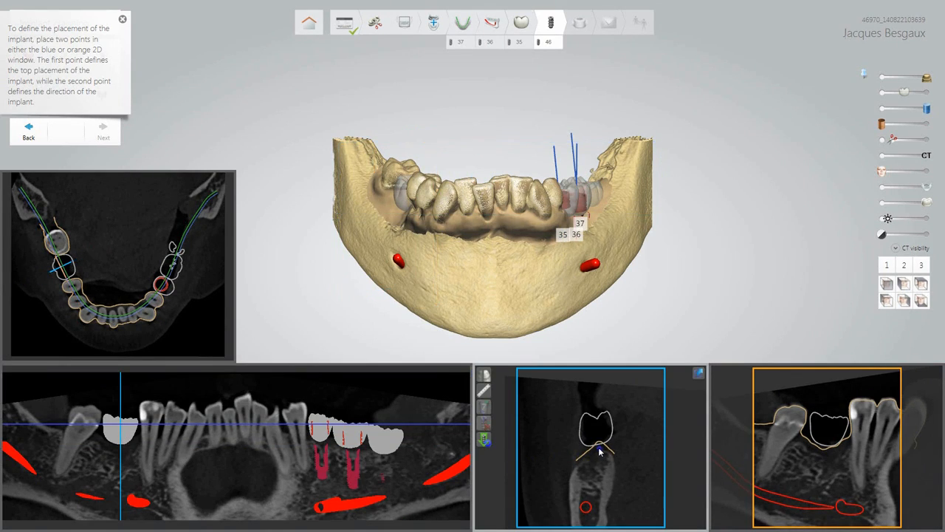
pyautogui.click(596, 485)
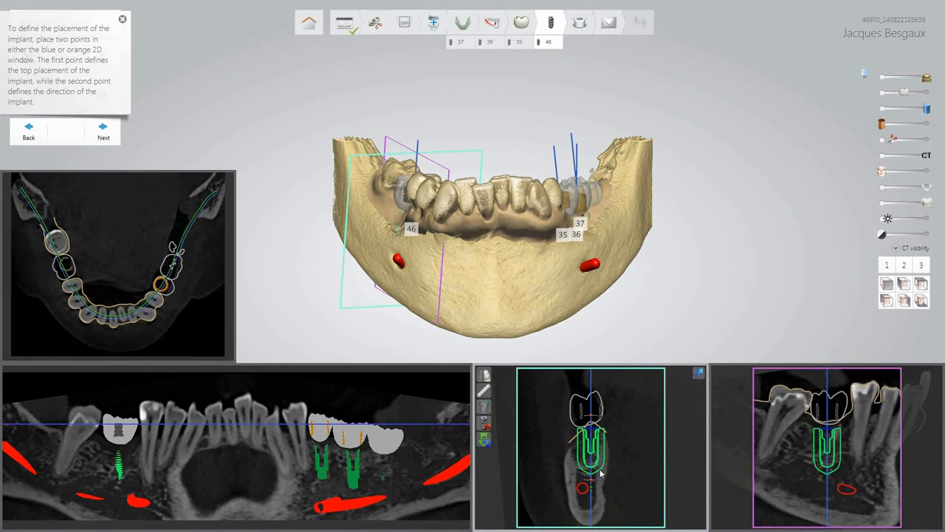
# In the enlarged cross-section, drag the 46 implant lower and tilt it to centre it in the jawbone.
pyautogui.click(699, 373)
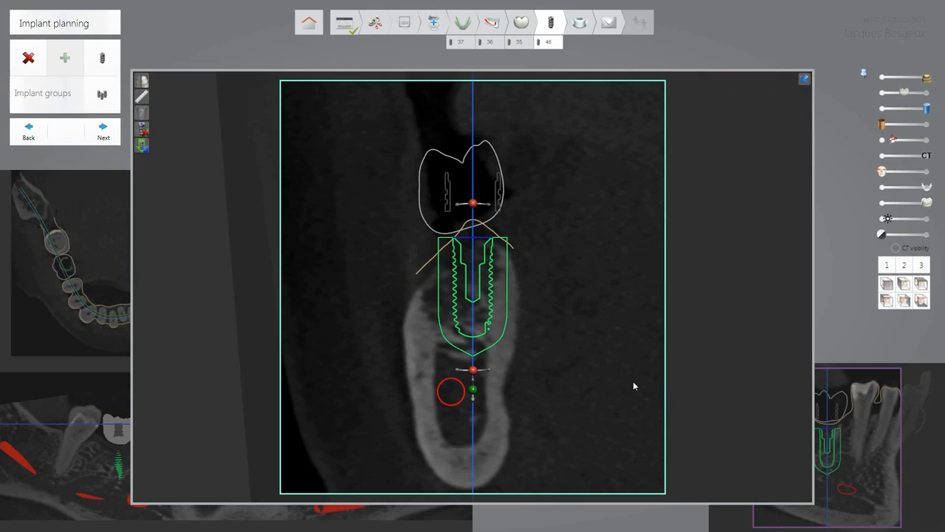
pyautogui.moveTo(471, 338); pyautogui.dragTo(472, 375)
pyautogui.moveTo(472, 203)
pyautogui.mouseDown()
pyautogui.moveTo(460, 206)
pyautogui.moveTo(473, 203)
pyautogui.mouseUp()
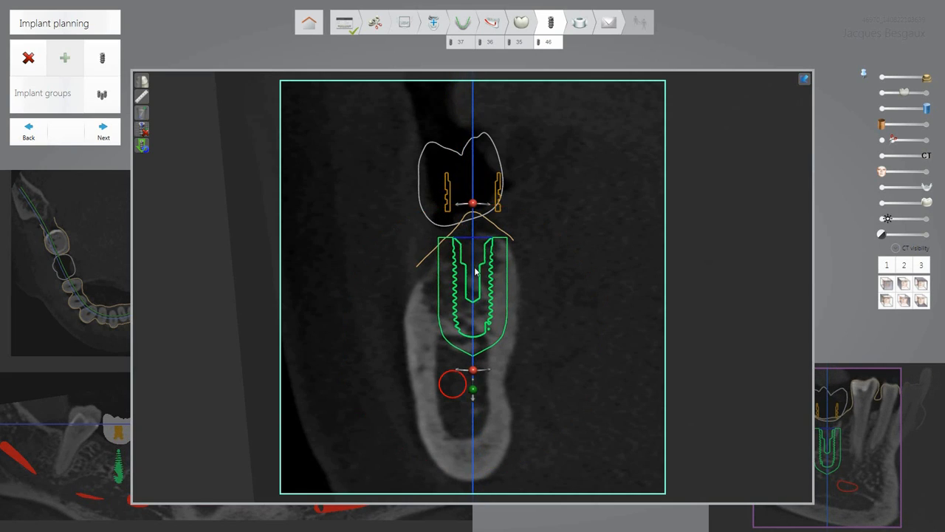
pyautogui.moveTo(475, 272); pyautogui.dragTo(488, 305)
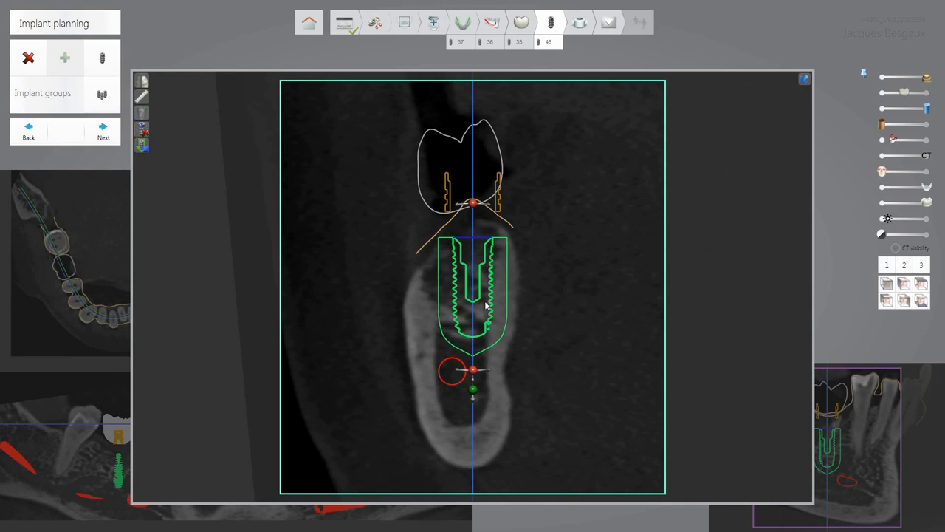
pyautogui.doubleClick(485, 304)
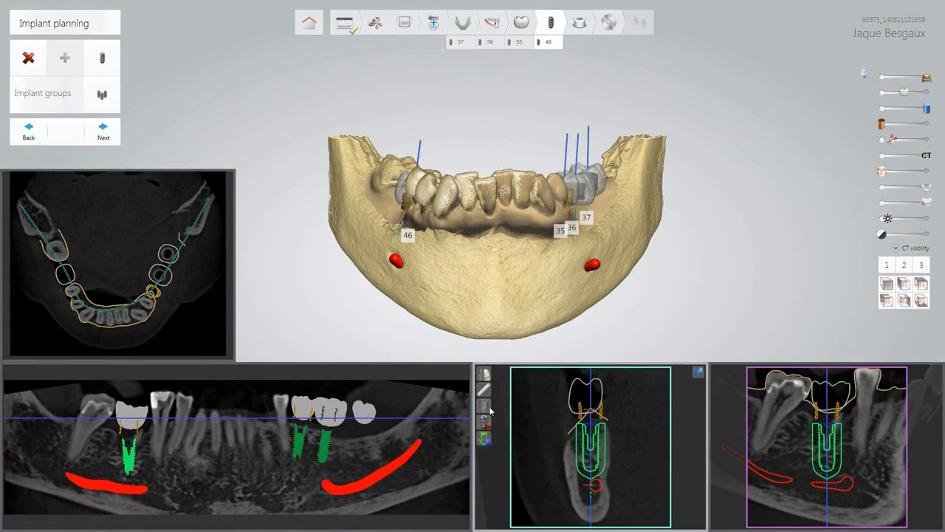
# Scroll through the 3D view's slices around the 46 implant.
pyautogui.click(483, 421)
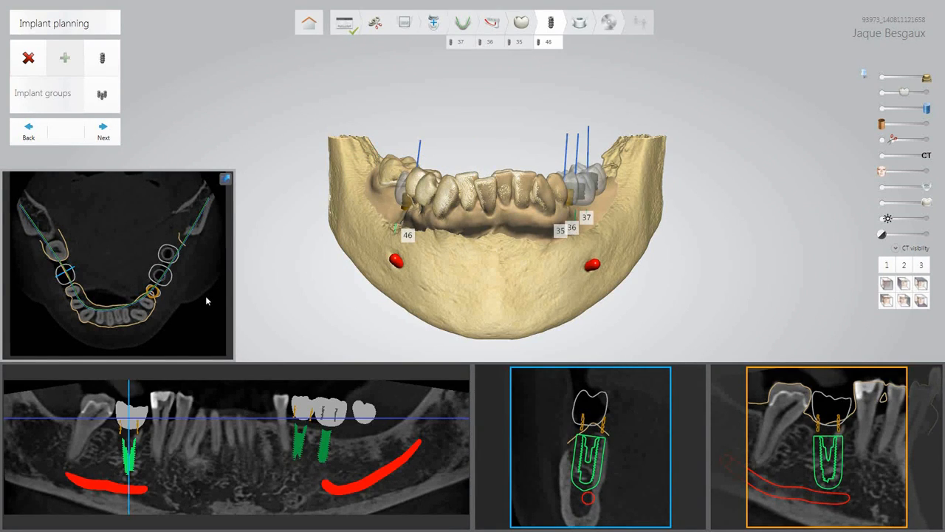
pyautogui.keyDown('ctrl'); pyautogui.scroll(-3, 207, 301); pyautogui.keyUp('ctrl')
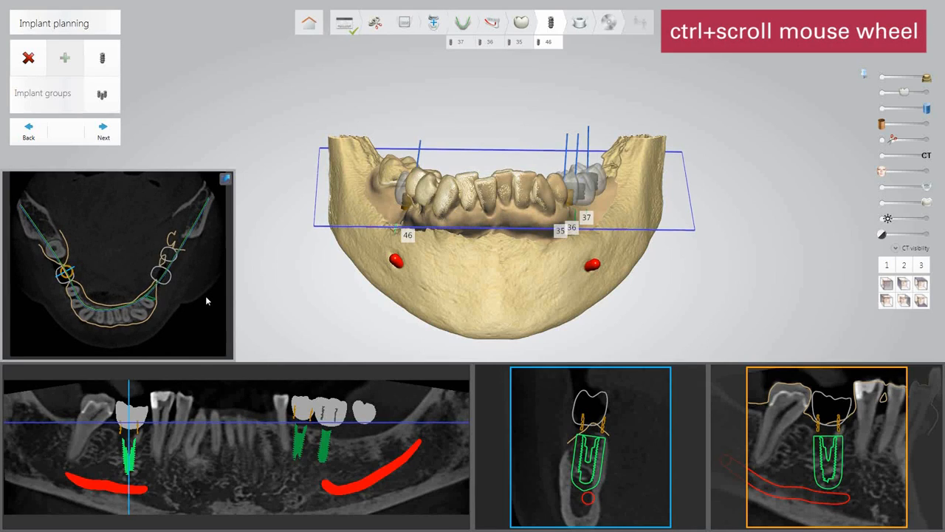
pyautogui.keyDown('ctrl'); pyautogui.scroll(-4, 206, 297); pyautogui.keyUp('ctrl')
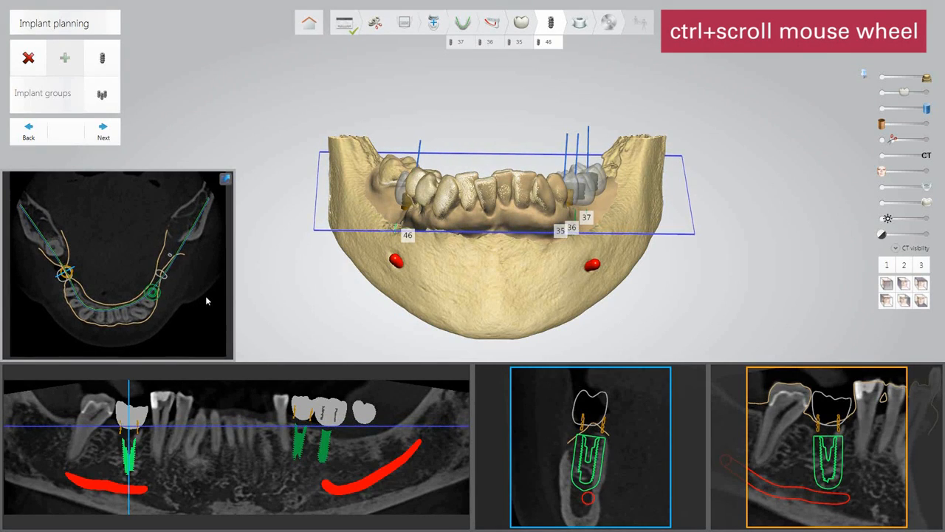
pyautogui.keyDown('ctrl'); pyautogui.scroll(-2, 206, 300); pyautogui.keyUp('ctrl')
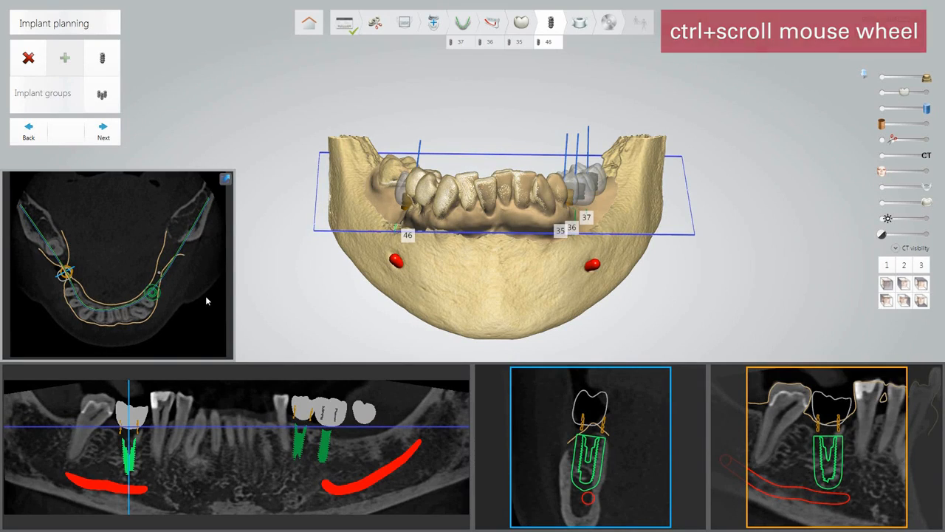
pyautogui.keyDown('ctrl'); pyautogui.scroll(-2, 206, 300); pyautogui.keyUp('ctrl')
pyautogui.keyDown('ctrl'); pyautogui.scroll(-4, 195, 298); pyautogui.keyUp('ctrl')
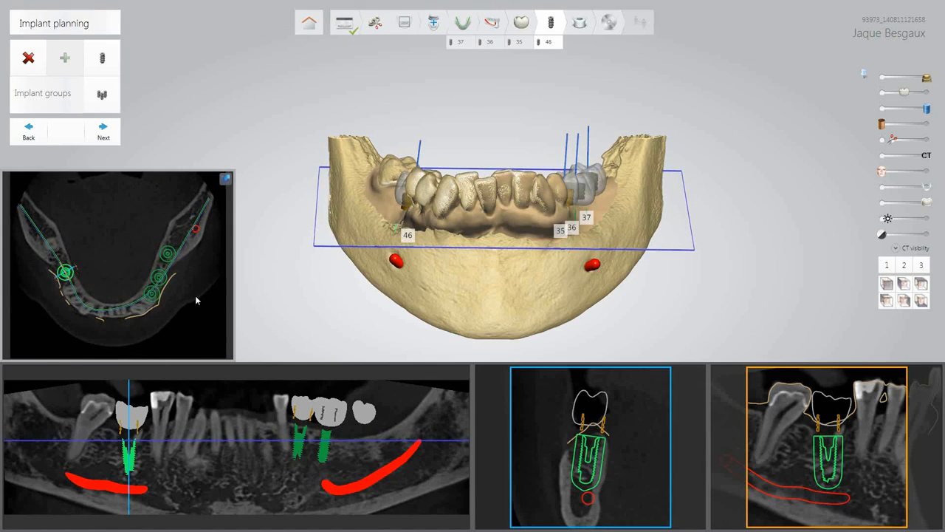
# Page through the panorama and cross-section slices to check the 46 implant's clearance from the nerve canal.
pyautogui.moveTo(366, 454)
pyautogui.keyDown('ctrl'); pyautogui.scroll(-2, 364, 451); pyautogui.keyUp('ctrl')
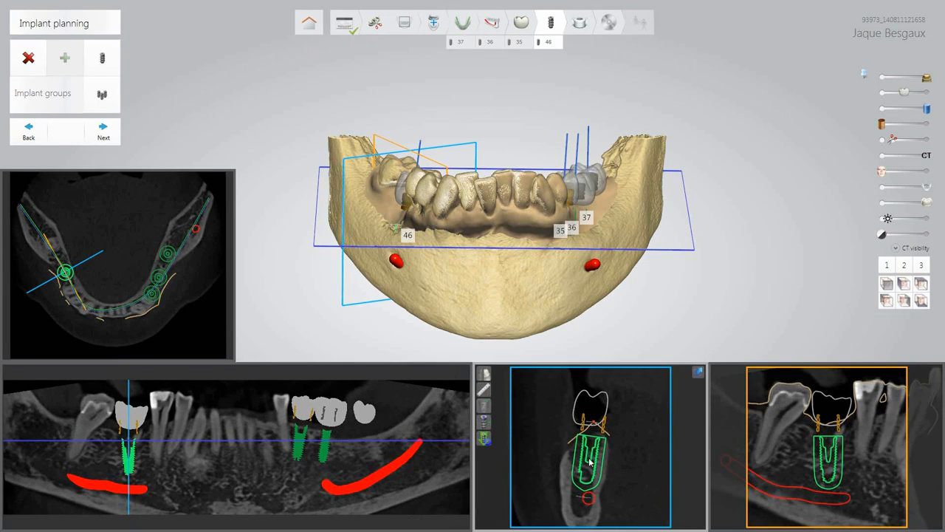
pyautogui.keyDown('ctrl'); pyautogui.scroll(-3, 589, 461); pyautogui.keyUp('ctrl')
pyautogui.scroll(-4, 589, 462)
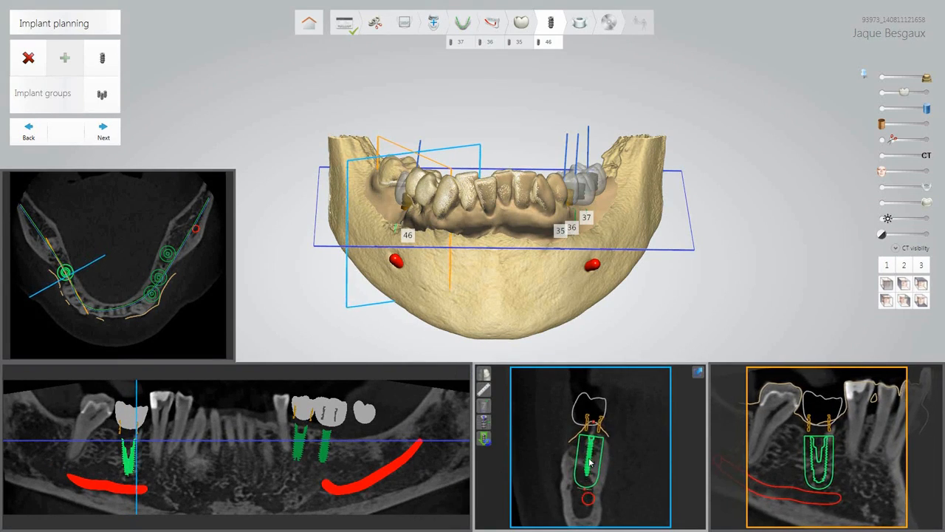
pyautogui.scroll(-4, 590, 461)
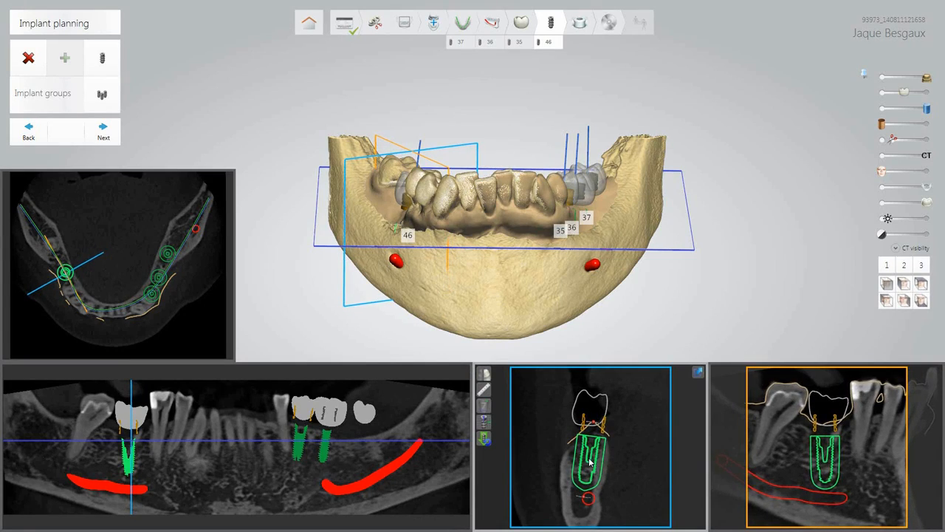
pyautogui.scroll(-4, 806, 458)
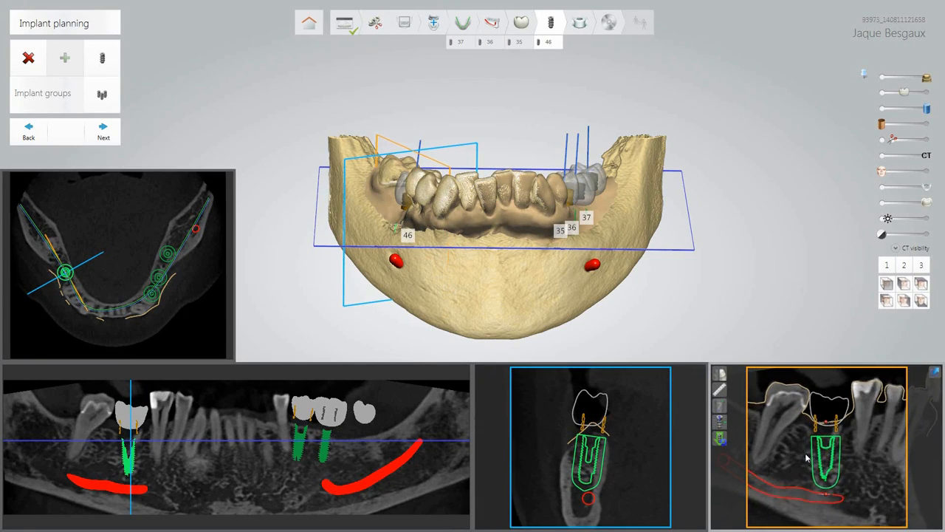
pyautogui.scroll(-4, 806, 457)
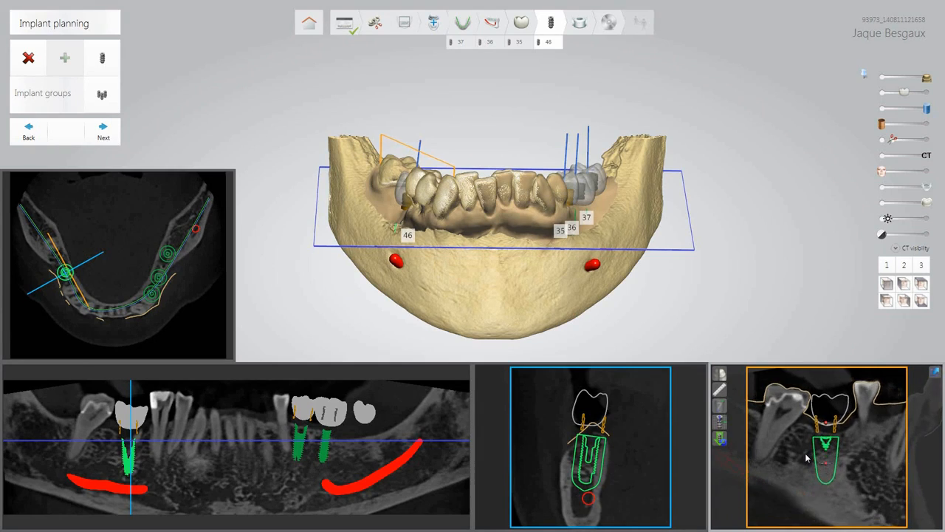
pyautogui.scroll(-4, 806, 458)
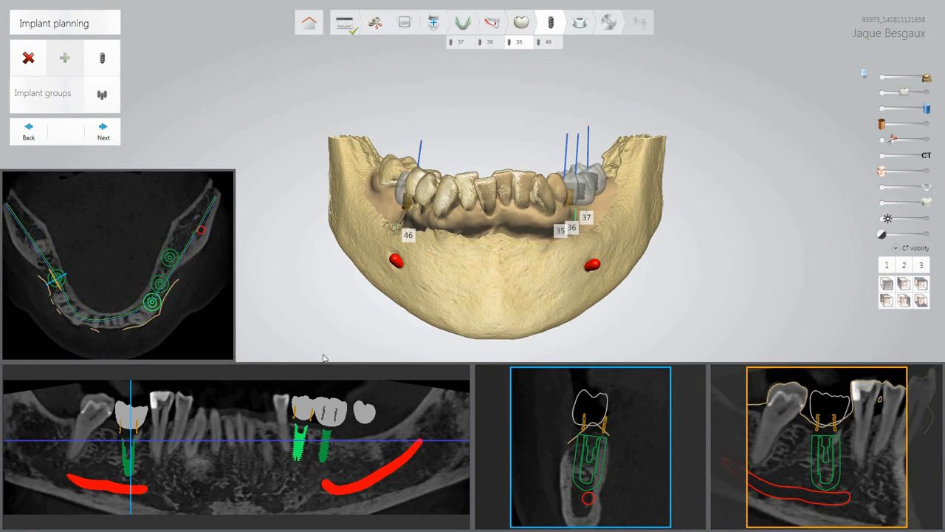
# Centre the slices on implants 35 and 36, clip the 3D jaw, and show it from the side.
pyautogui.click(326, 426)
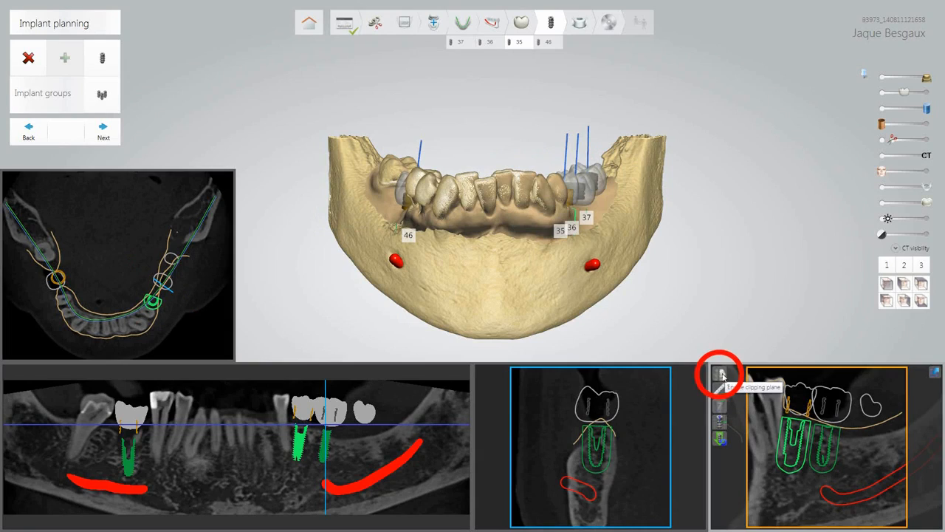
pyautogui.click(722, 375)
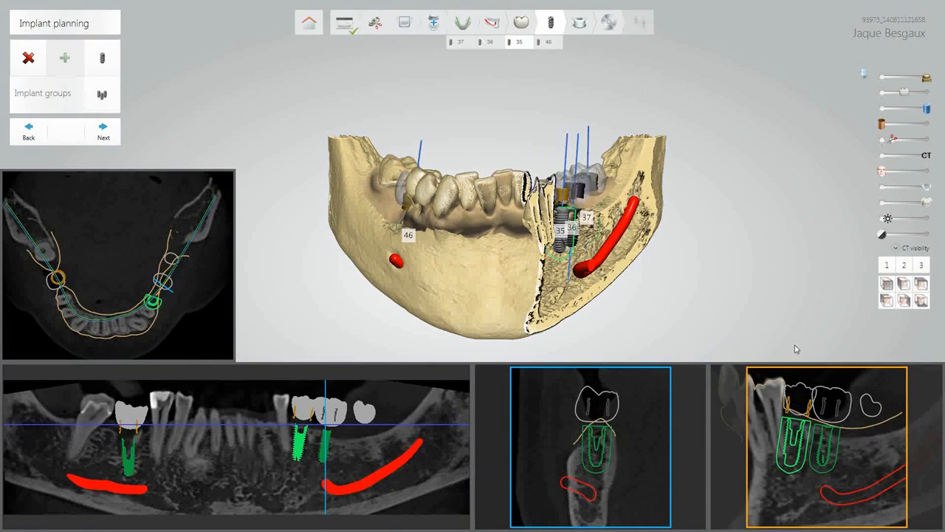
pyautogui.click(904, 301)
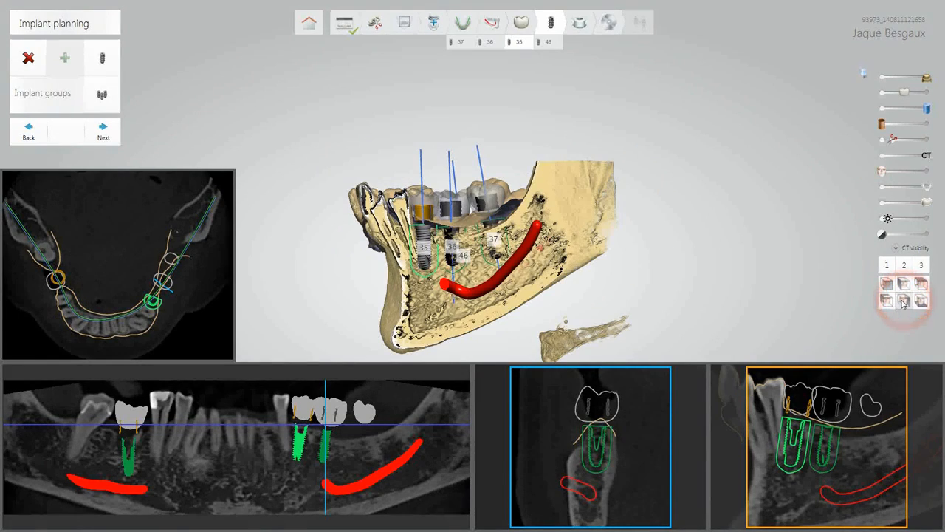
pyautogui.scroll(5, 486, 279)
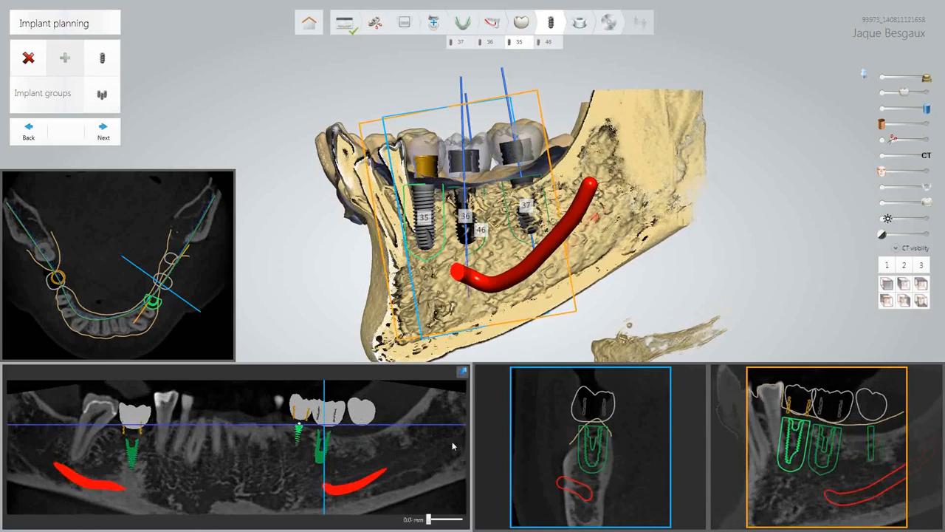
# Step the cross-section slices along the arch past implants 35 and 36.
pyautogui.scroll(-4, 553, 485)
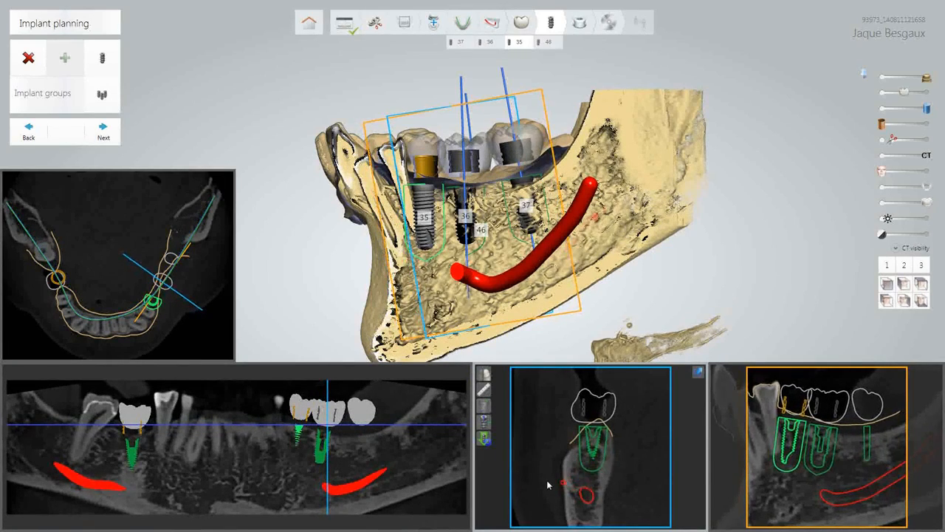
pyautogui.scroll(-4, 547, 486)
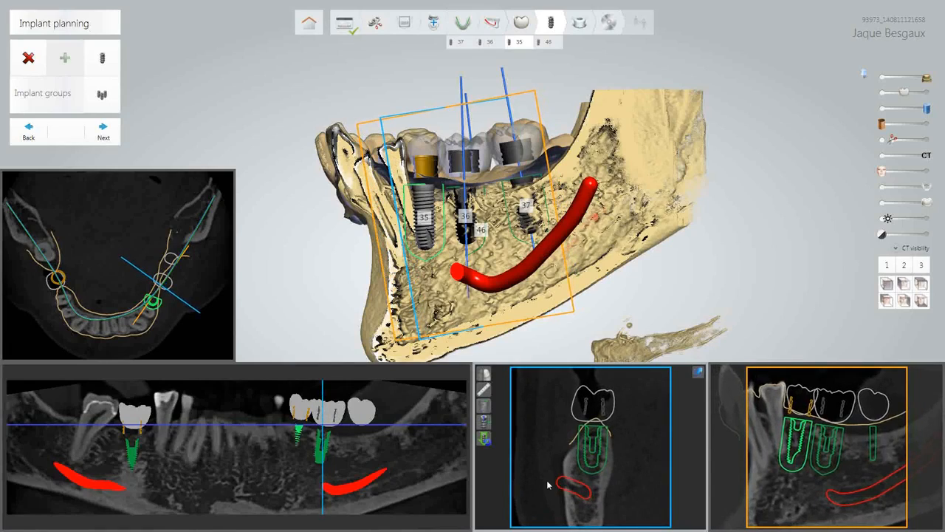
pyautogui.scroll(4, 547, 485)
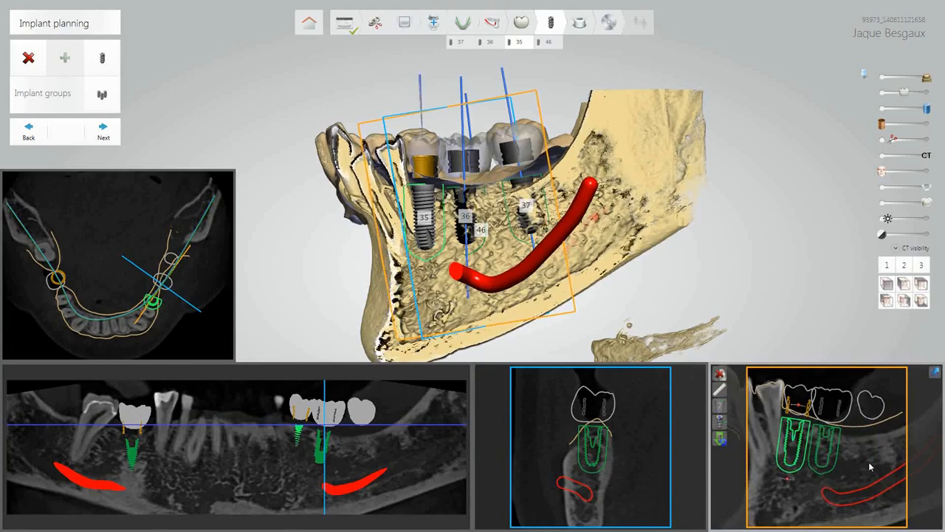
pyautogui.scroll(-4, 870, 466)
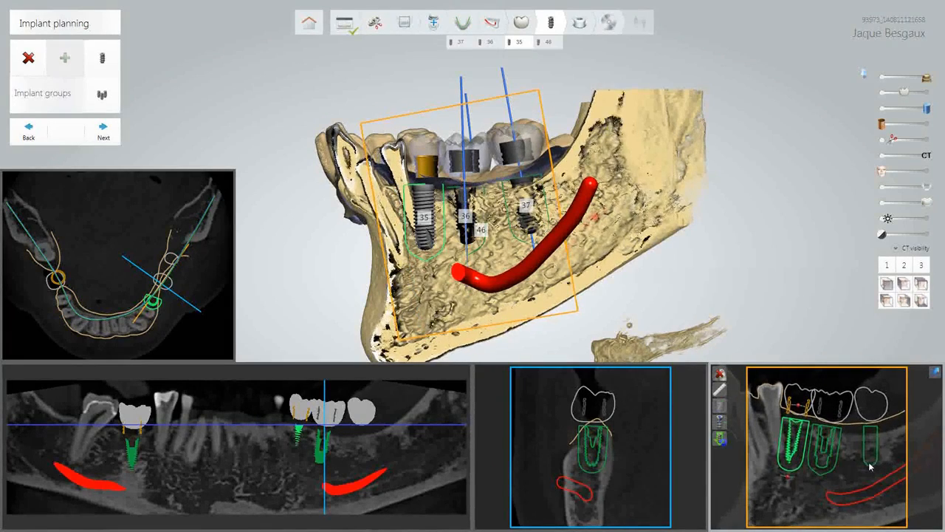
pyautogui.scroll(-5, 870, 467)
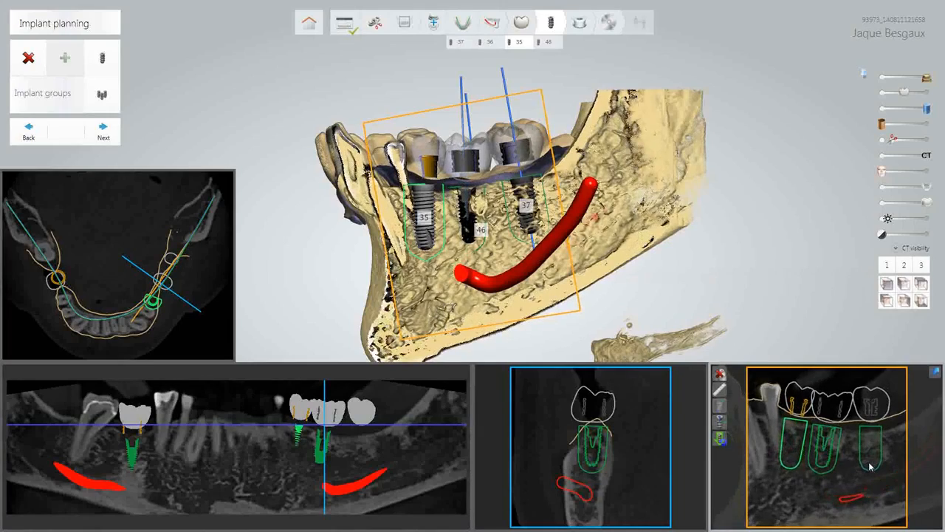
pyautogui.scroll(-4, 870, 466)
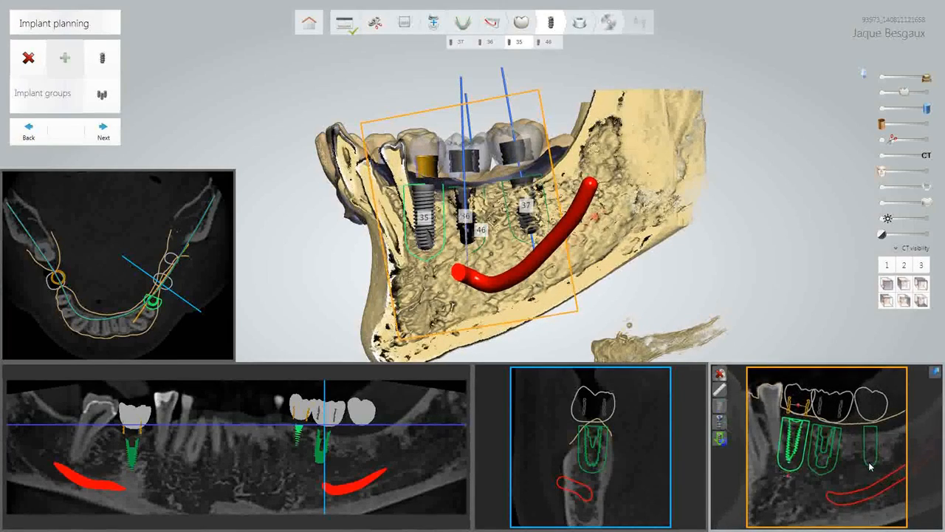
pyautogui.scroll(-4, 870, 466)
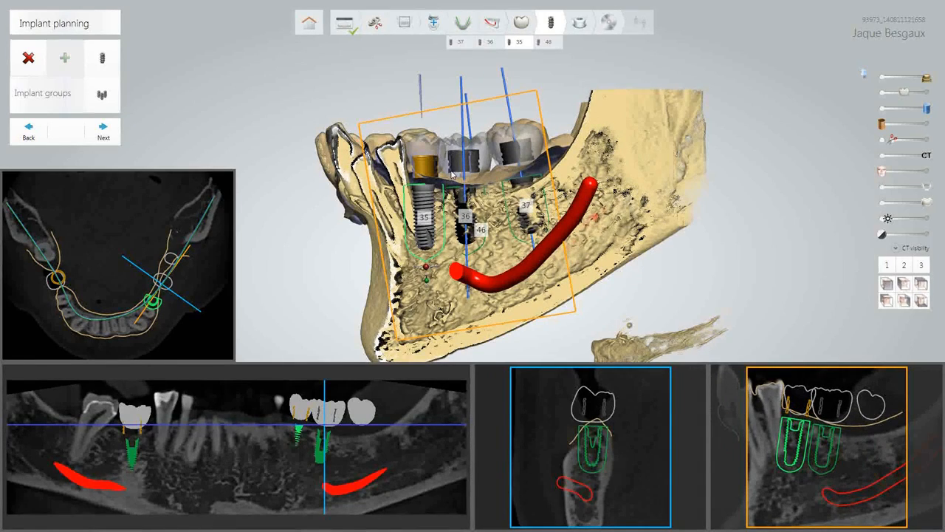
# Tilt implant 35 to a new angle with its red rotation handle in a top-down 3D view.
pyautogui.moveTo(454, 174); pyautogui.dragTo(474, 254, button='right')
pyautogui.scroll(5, 473, 253)
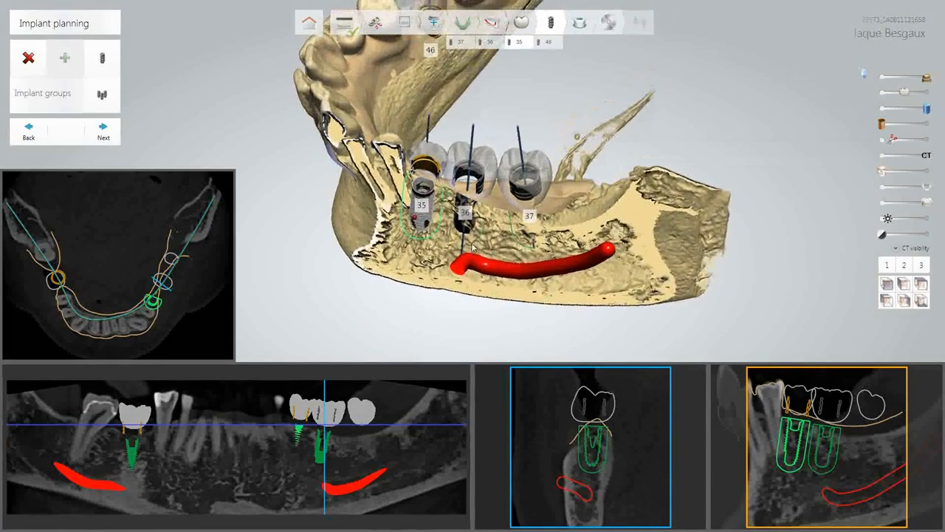
pyautogui.scroll(3, 506, 219)
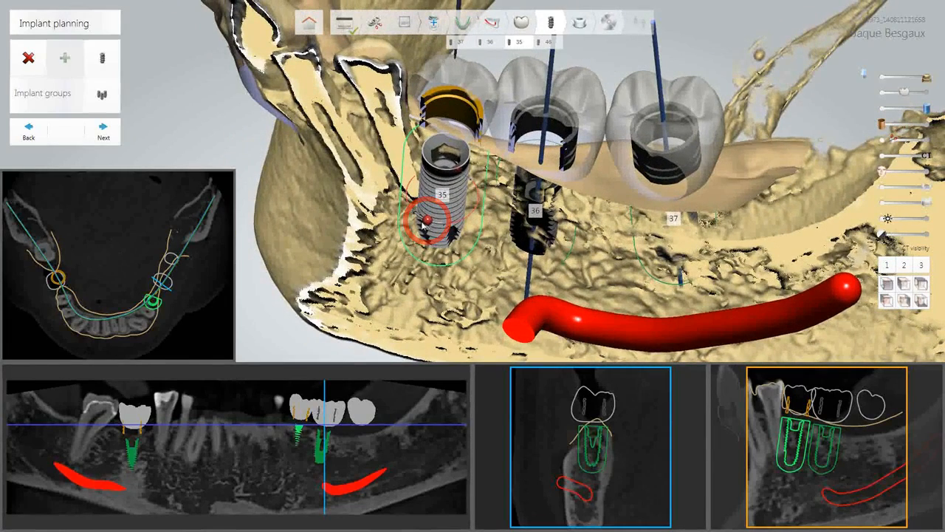
pyautogui.moveTo(420, 219)
pyautogui.mouseDown()
pyautogui.moveTo(452, 227)
pyautogui.moveTo(426, 236)
pyautogui.mouseUp()
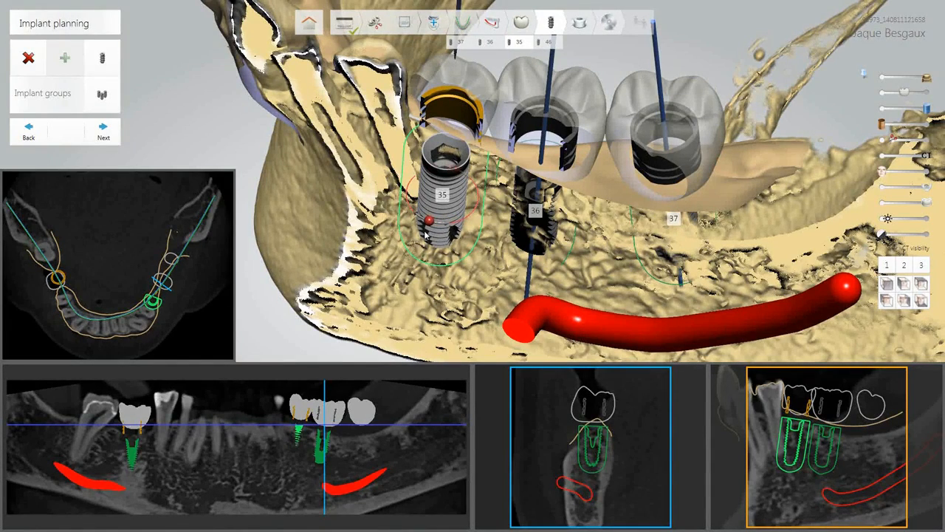
pyautogui.scroll(-3, 458, 261)
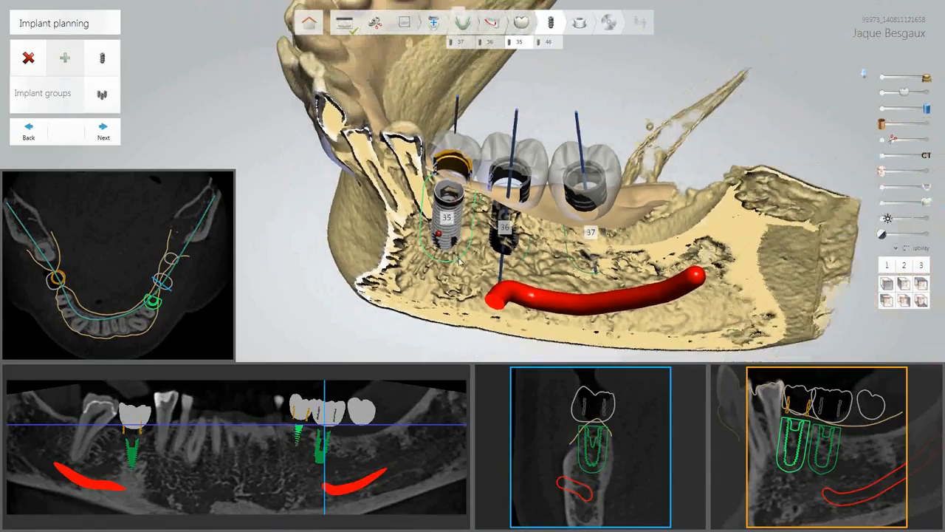
pyautogui.scroll(-3, 458, 261)
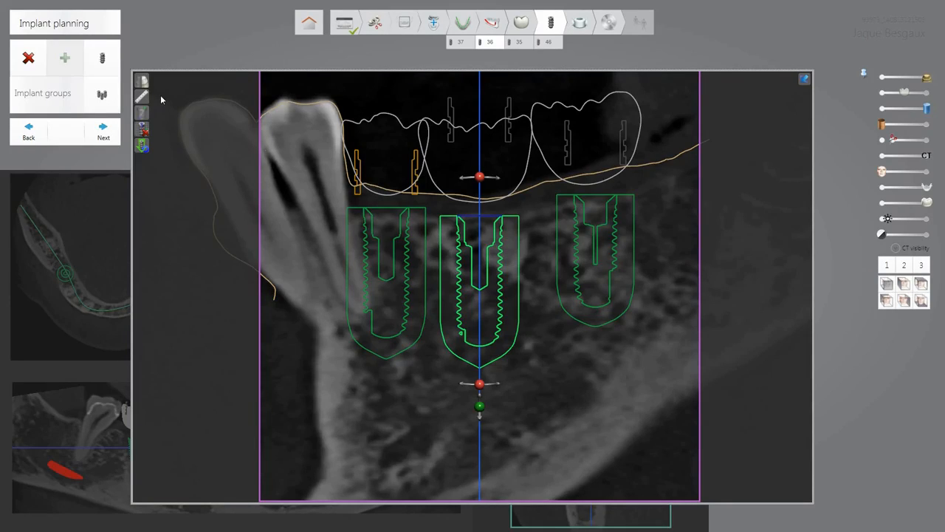
# Measure the 2.45 mm gap from the crown to the right implant's top and add a 175 HU density reading.
pyautogui.click(141, 96)
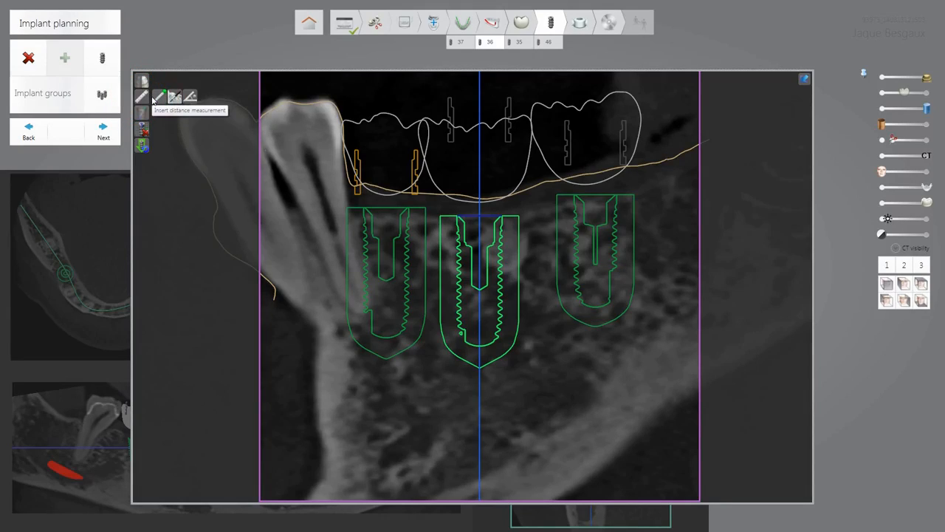
pyautogui.click(155, 101)
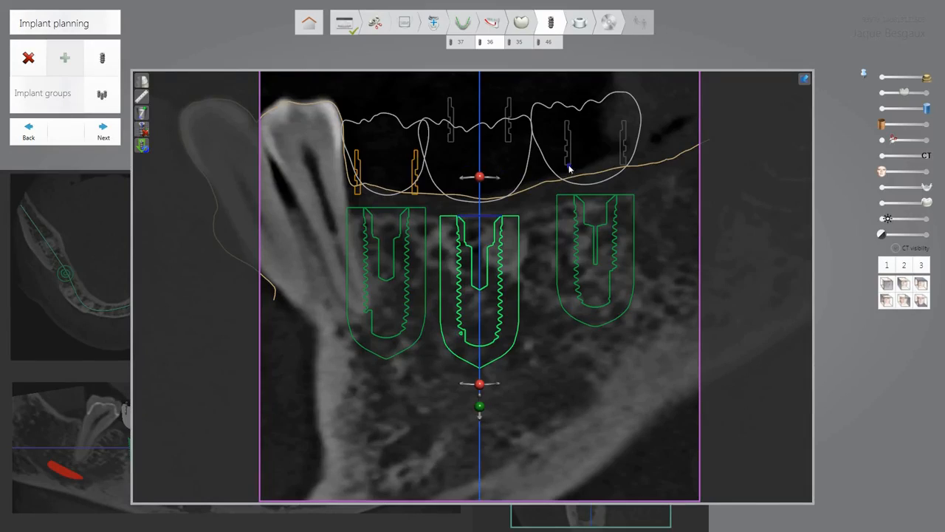
pyautogui.moveTo(569, 166); pyautogui.dragTo(569, 195)
pyautogui.click(142, 97)
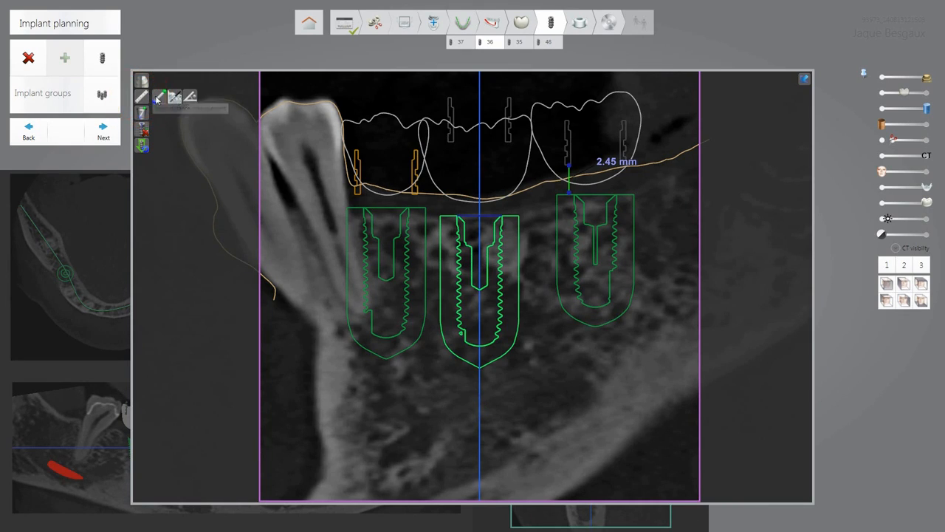
pyautogui.click(174, 97)
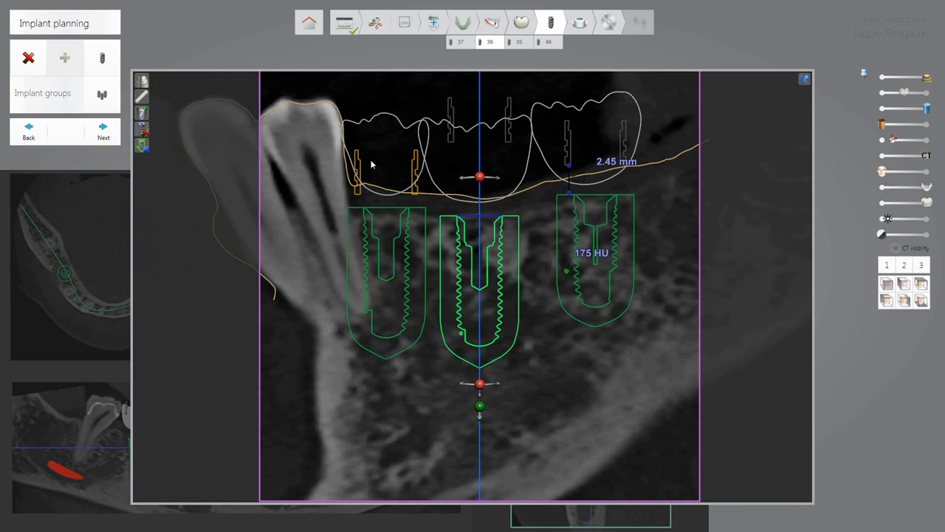
# Add a second density measurement reading 247 HU near the right implant's apex.
pyautogui.click(141, 96)
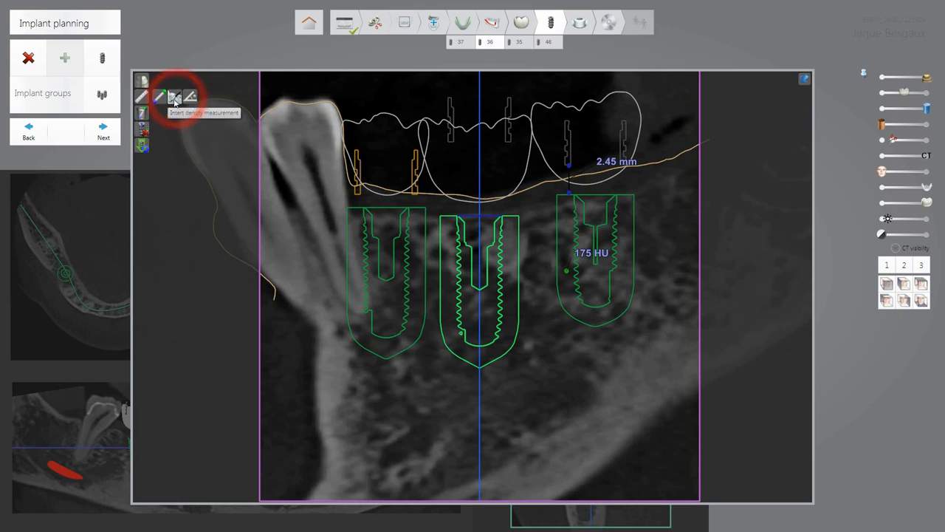
pyautogui.click(174, 99)
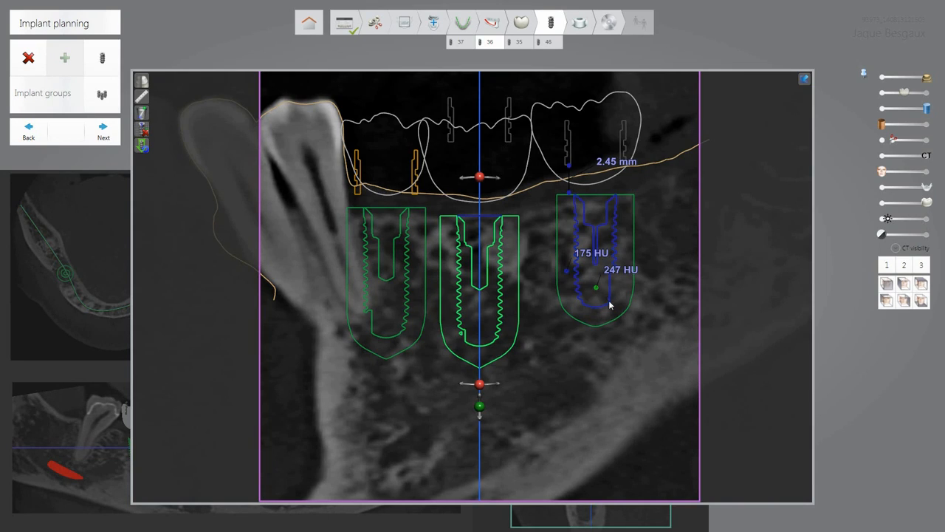
pyautogui.click(141, 96)
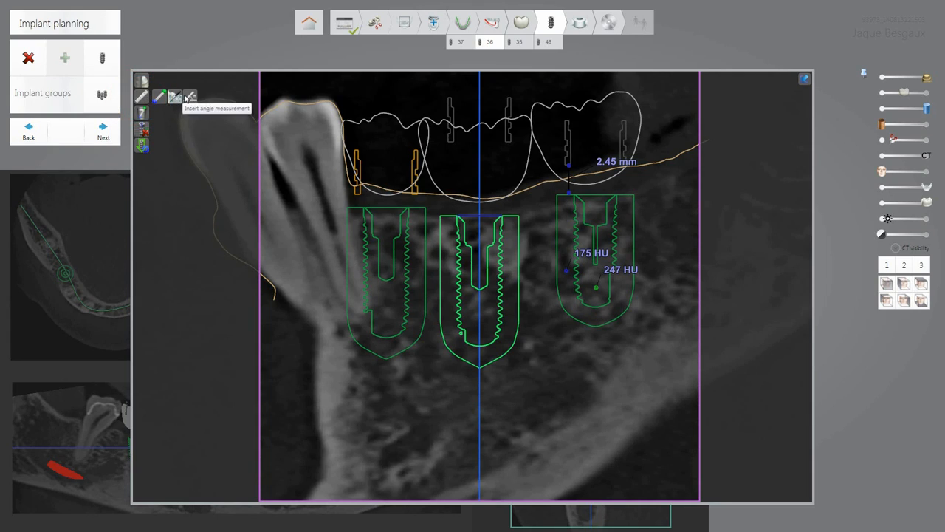
# Measure the 0.22° angle between the middle and left implant axes.
pyautogui.click(188, 97)
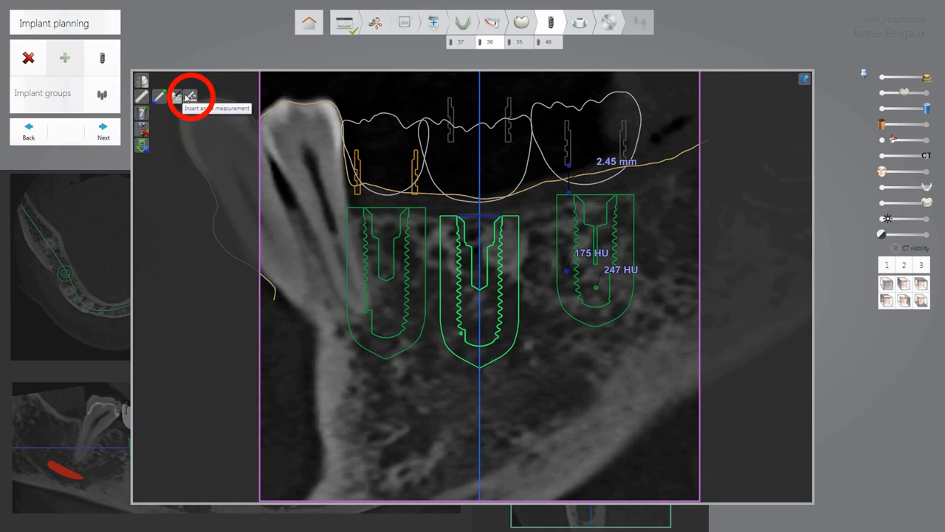
pyautogui.click(479, 216)
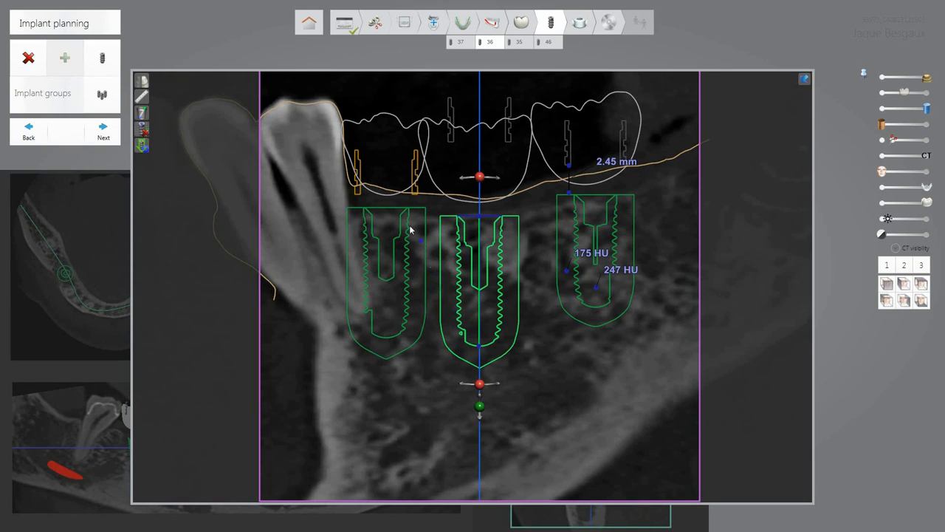
pyautogui.click(385, 211)
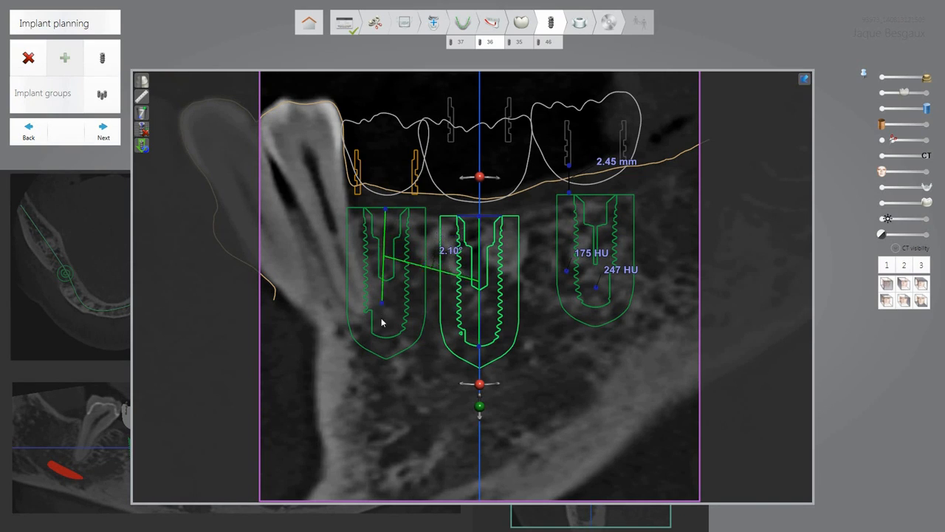
pyautogui.click(385, 337)
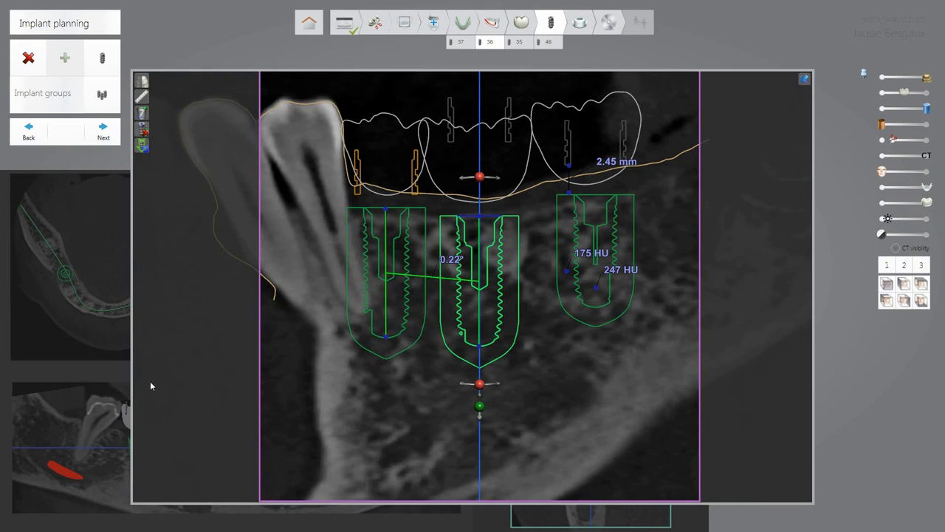
# Delete the angle, 2.45 mm distance, and 175 HU and 247 HU density measurements.
pyautogui.click(143, 113)
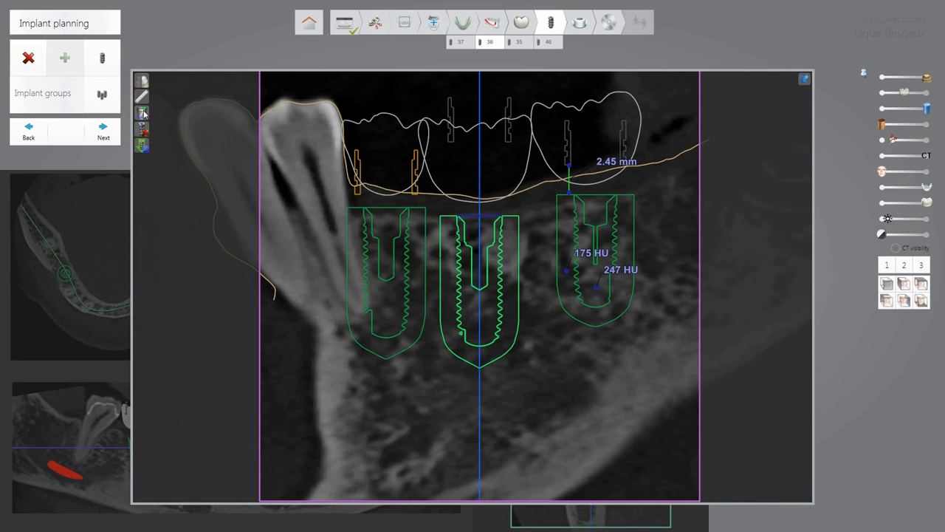
pyautogui.click(144, 113)
pyautogui.click(144, 113)
pyautogui.click(144, 113)
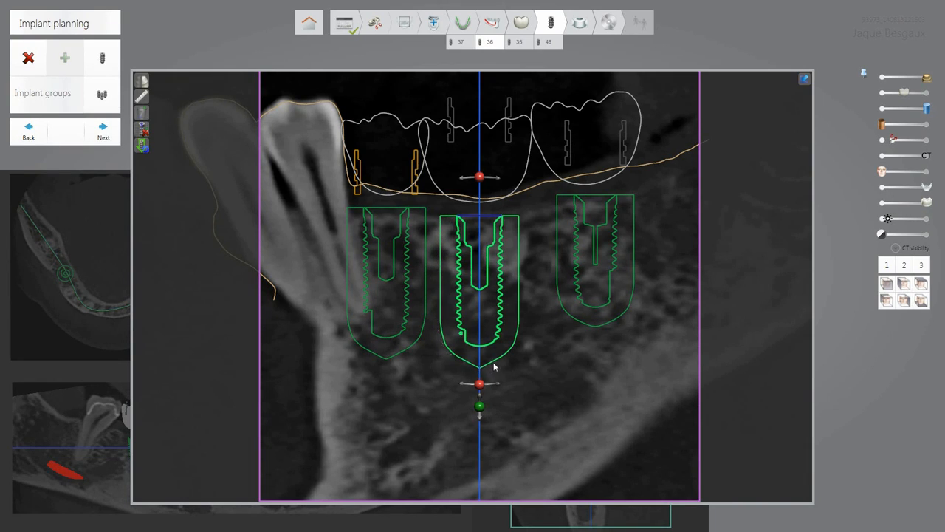
# Nudge implant 36 against its neighbour, then lower it toward the nerve canal in the cross-section.
pyautogui.click(498, 267)
pyautogui.moveTo(498, 267)
pyautogui.mouseDown()
pyautogui.moveTo(478, 268)
pyautogui.moveTo(545, 262)
pyautogui.moveTo(503, 263)
pyautogui.mouseUp()
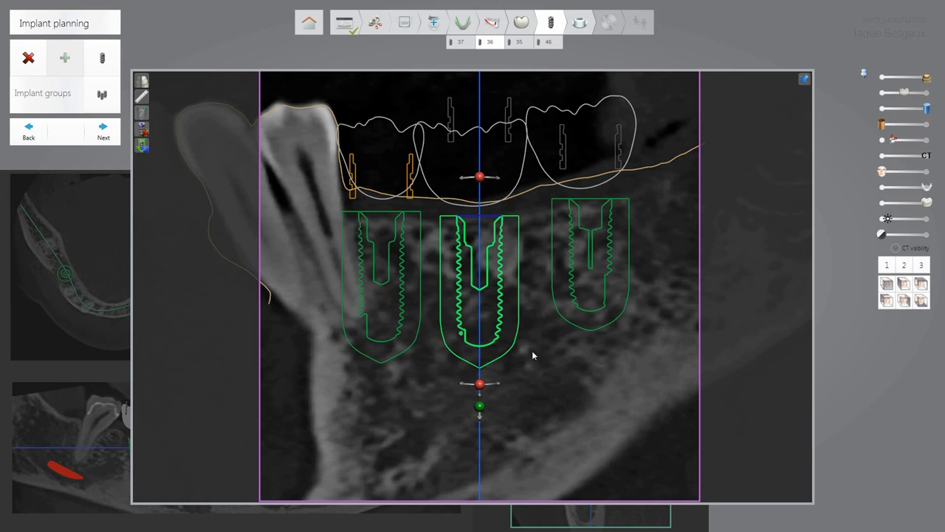
pyautogui.scroll(-1, 541, 360)
pyautogui.scroll(-3, 540, 360)
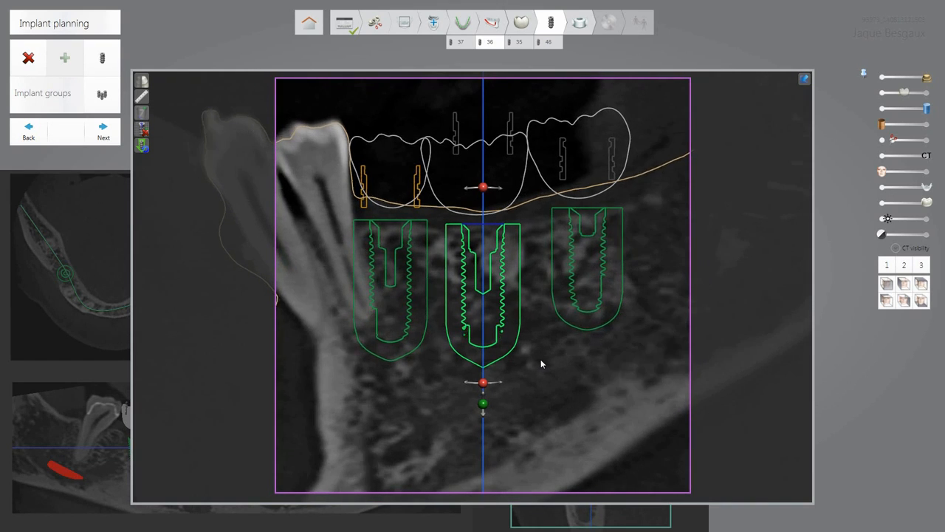
pyautogui.scroll(-6, 541, 360)
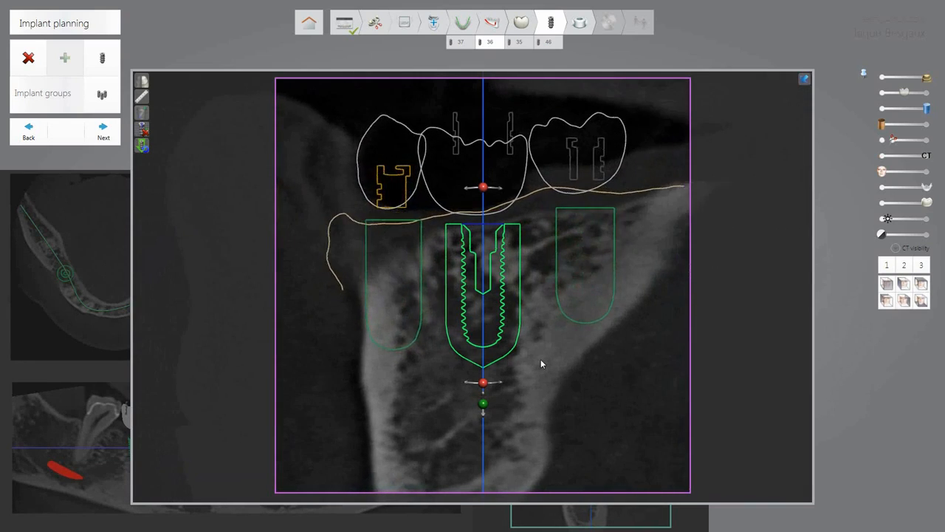
pyautogui.scroll(-7, 540, 362)
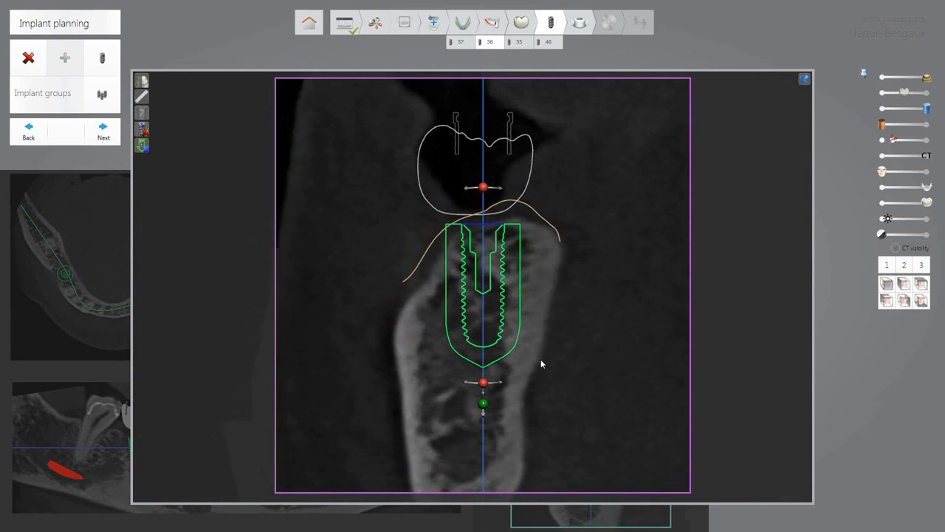
pyautogui.scroll(-6, 541, 362)
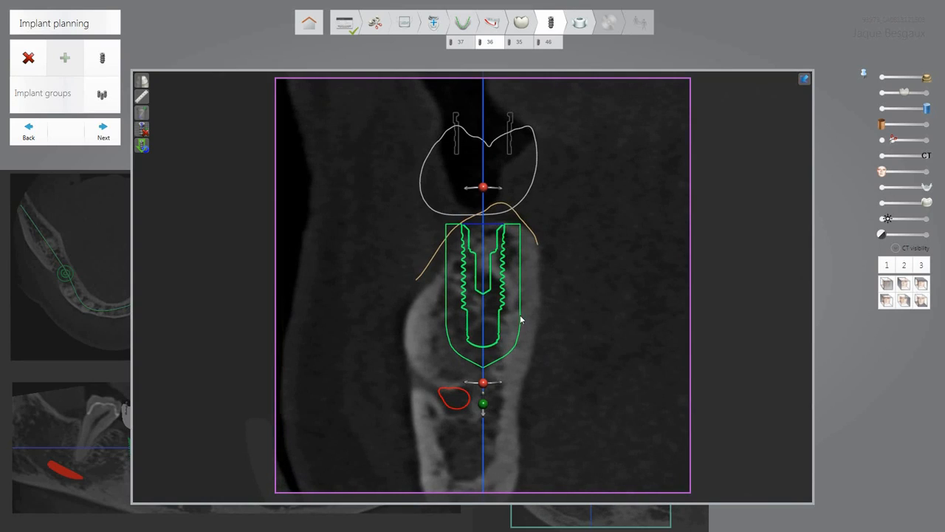
pyautogui.moveTo(515, 312); pyautogui.dragTo(515, 332)
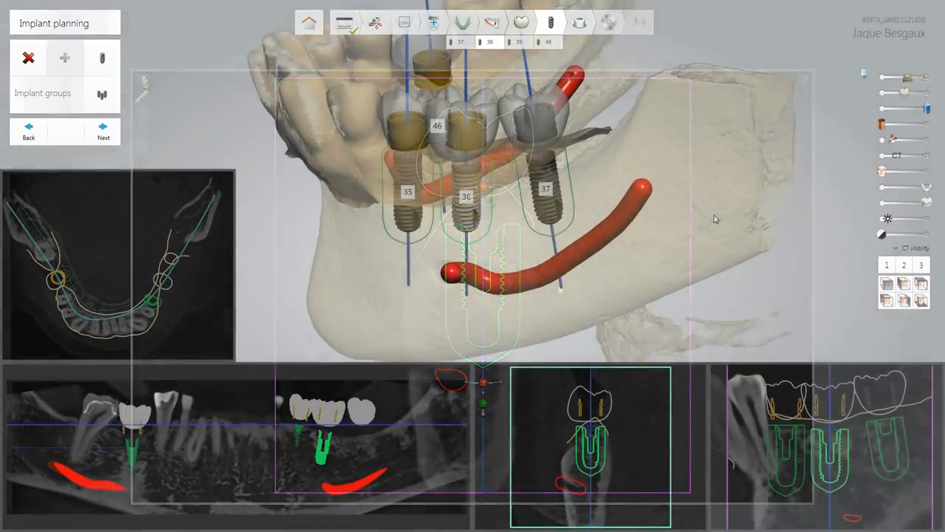
# Show the distances between neighbouring implants and rotate the jaw slightly.
pyautogui.rightClick(713, 216)
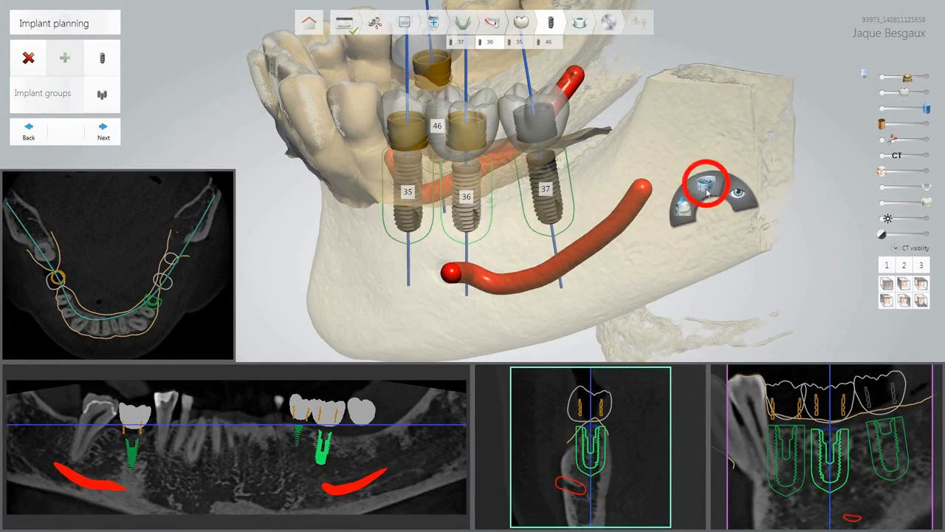
pyautogui.click(706, 192)
pyautogui.click(591, 169)
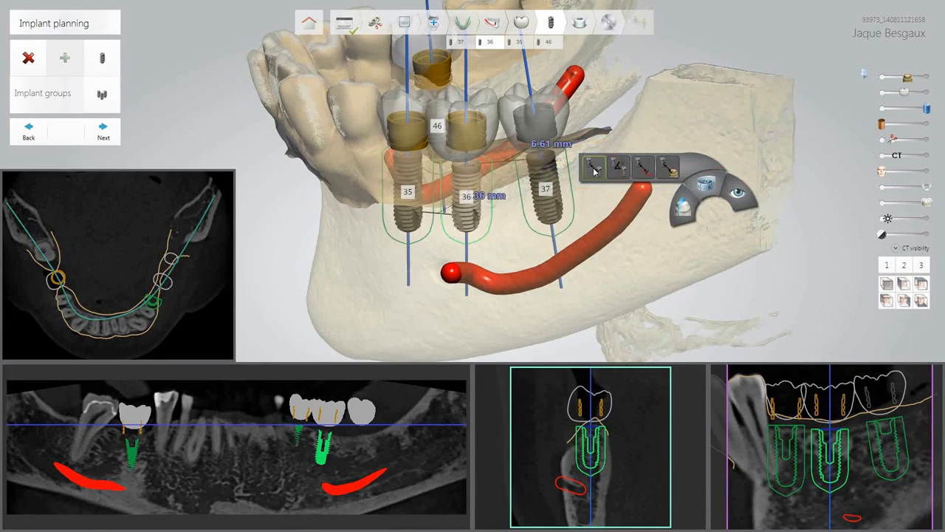
pyautogui.moveTo(551, 245); pyautogui.dragTo(595, 229, button='right')
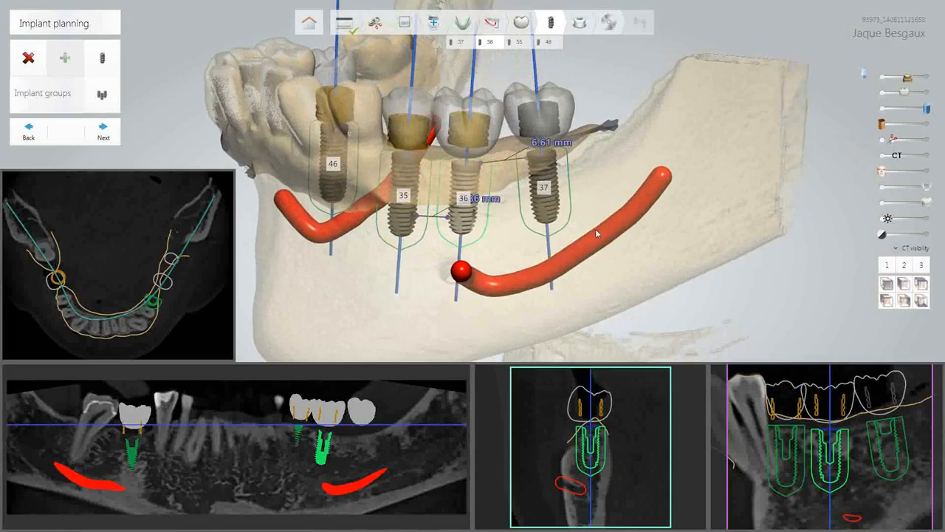
# Replace the distance readings with neighbouring-implant angles of 6.01°, 0.00° and 8.77°.
pyautogui.rightClick(662, 235)
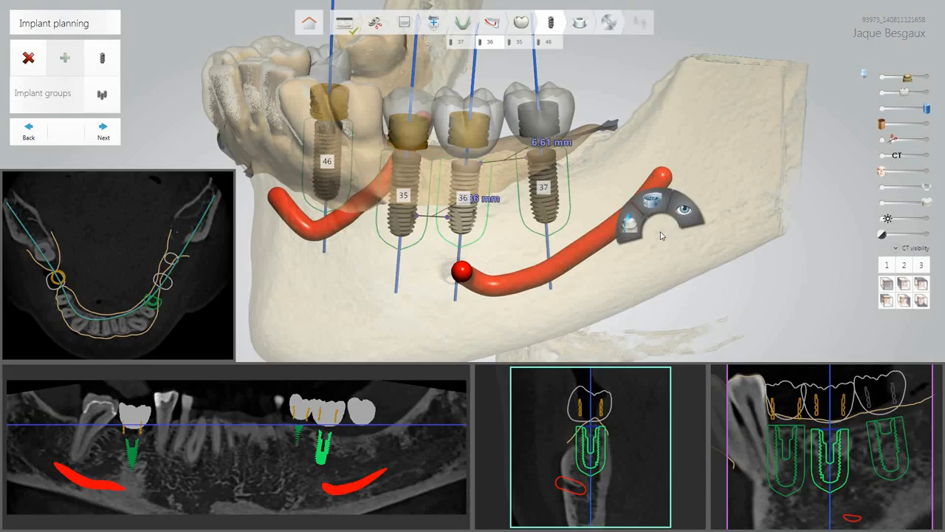
pyautogui.click(649, 200)
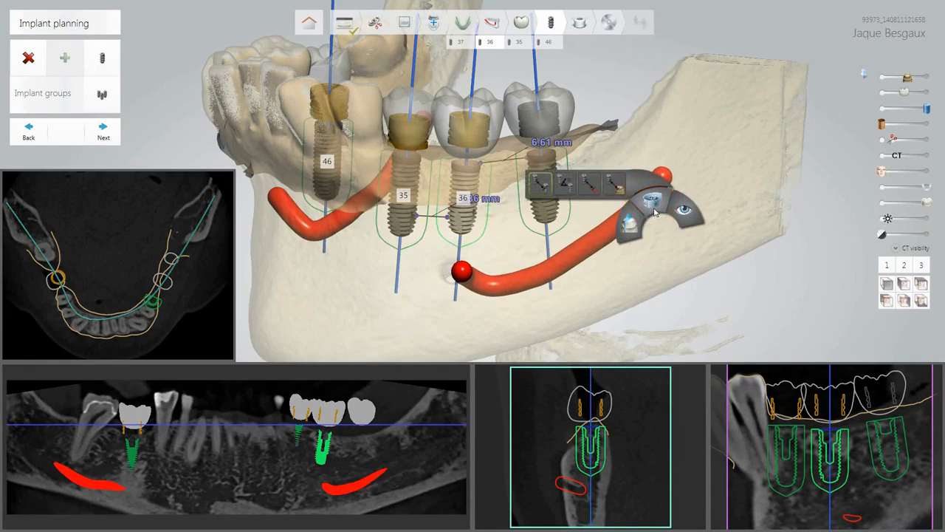
pyautogui.click(540, 183)
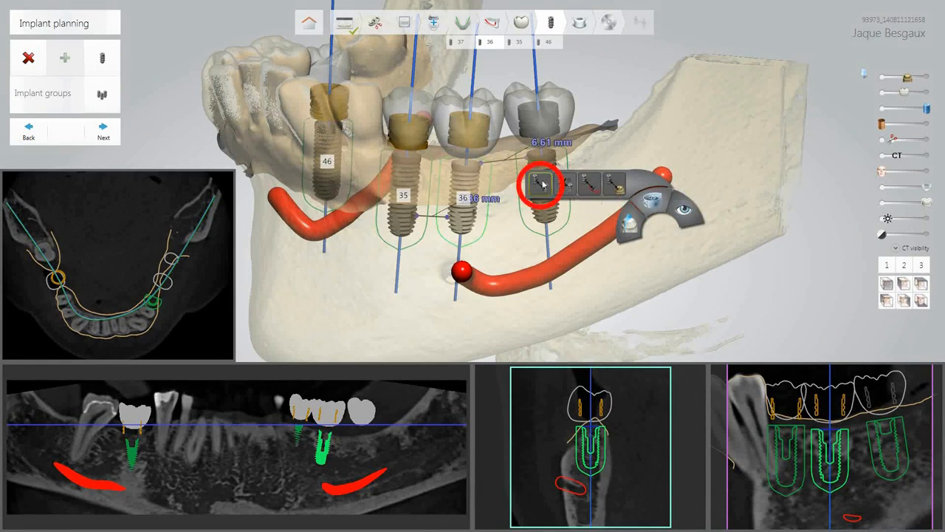
pyautogui.click(563, 186)
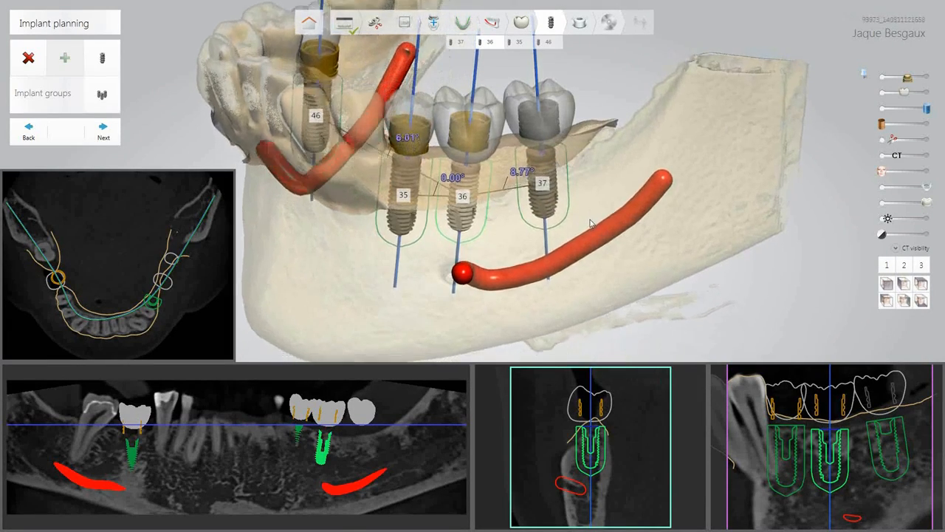
# Turn off the implant angles and show implant 36's 4.17 mm distance to the nerve canal.
pyautogui.moveTo(584, 232); pyautogui.dragTo(584, 214, button='right')
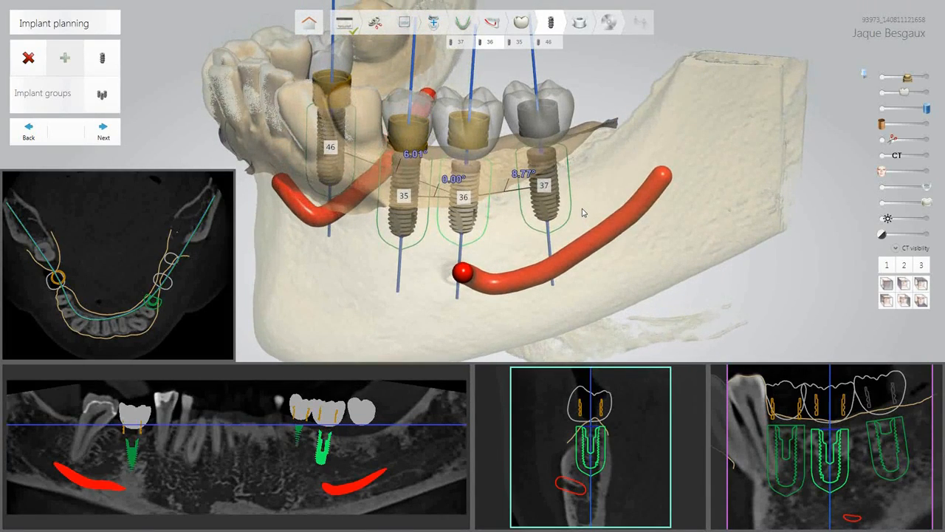
pyautogui.click(700, 177)
pyautogui.click(759, 144)
pyautogui.click(673, 124)
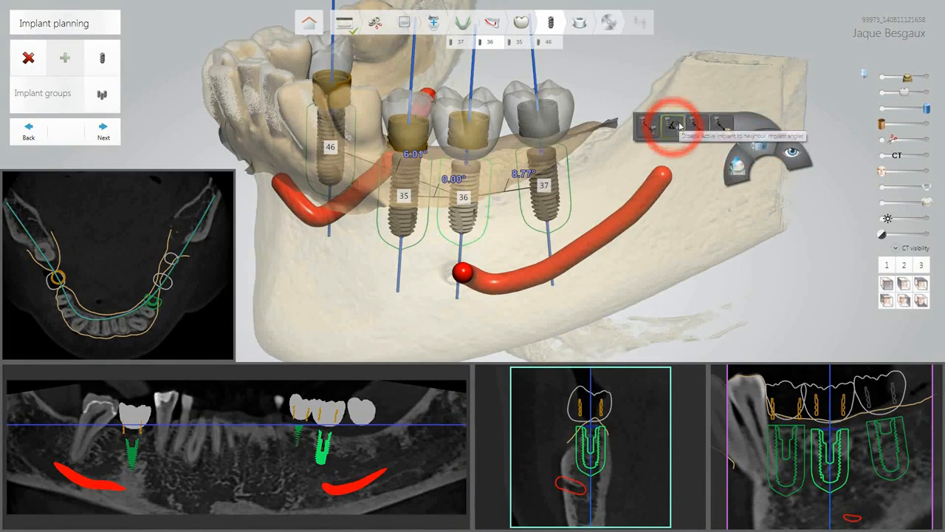
pyautogui.click(696, 127)
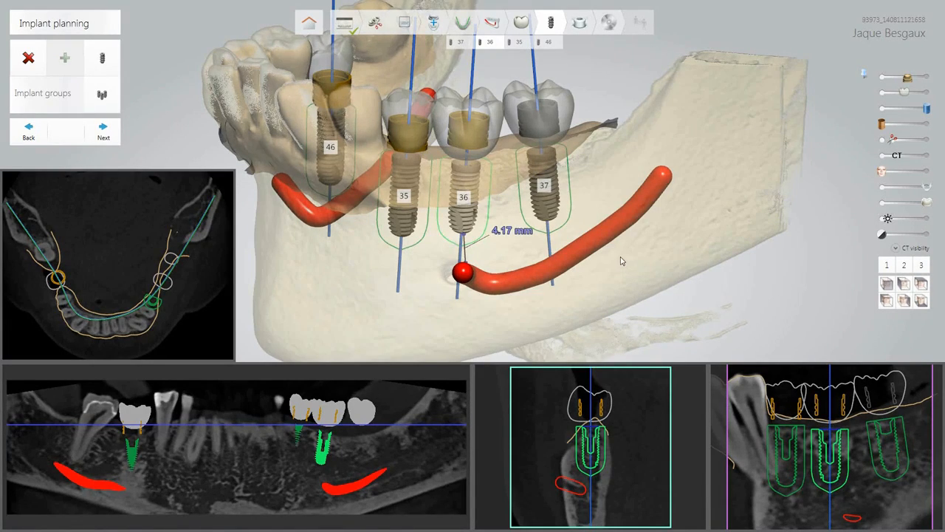
pyautogui.moveTo(621, 260)
pyautogui.mouseDown(button='right')
pyautogui.moveTo(622, 184)
pyautogui.moveTo(706, 212)
pyautogui.moveTo(658, 283)
pyautogui.moveTo(619, 269)
pyautogui.mouseUp(button='right')
# Switch implant 36 to the last measurement type, which reads 0.18 mm.
pyautogui.rightClick(687, 204)
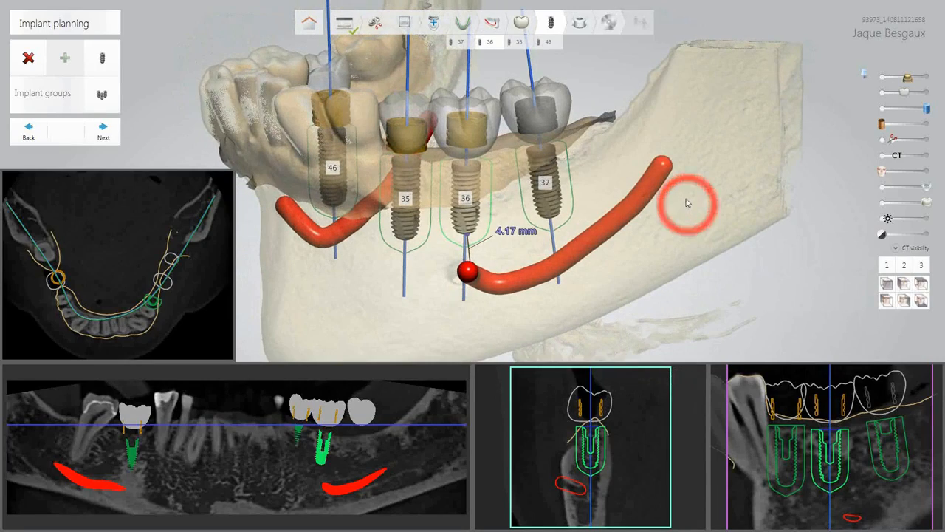
pyautogui.click(678, 167)
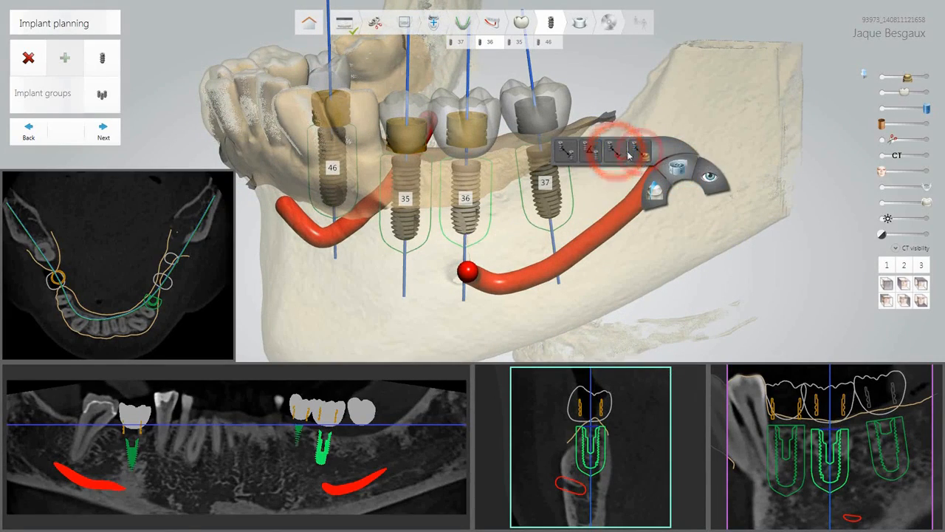
pyautogui.click(639, 153)
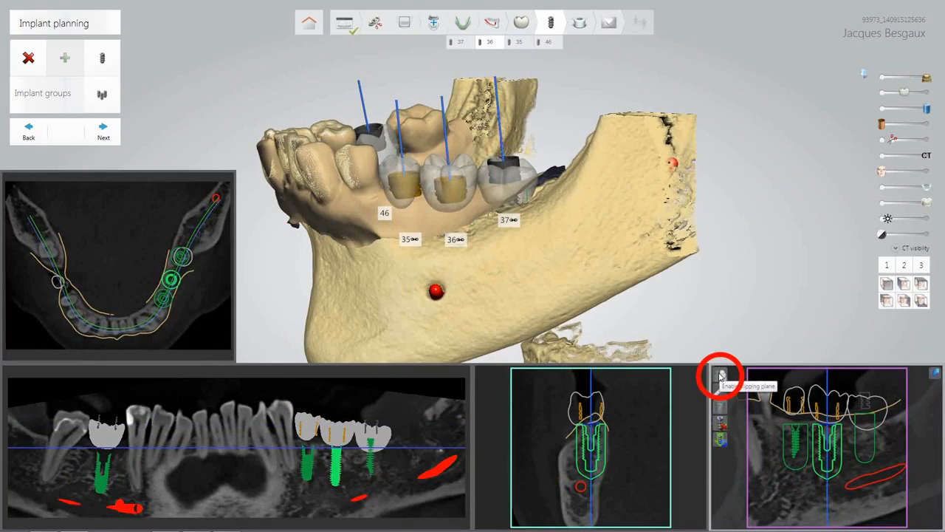
# Enable the clipping plane and lengthen implant 36 from 11.50 to 13.00, then 15.00 mm.
pyautogui.click(720, 375)
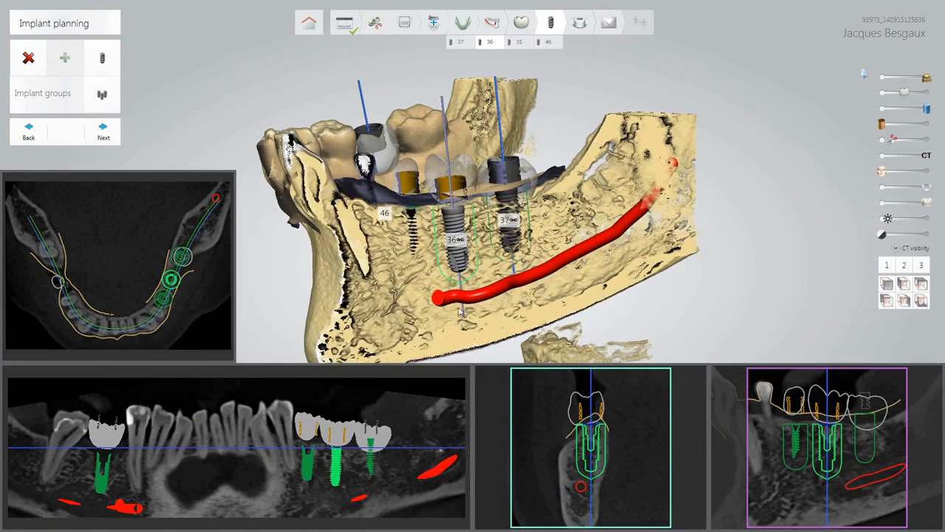
pyautogui.scroll(3, 460, 311)
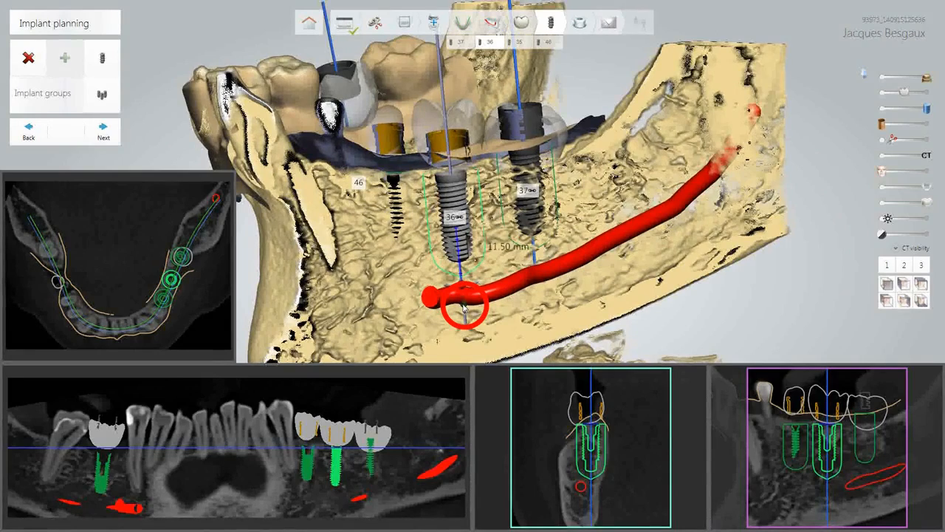
pyautogui.moveTo(463, 310); pyautogui.dragTo(463, 314)
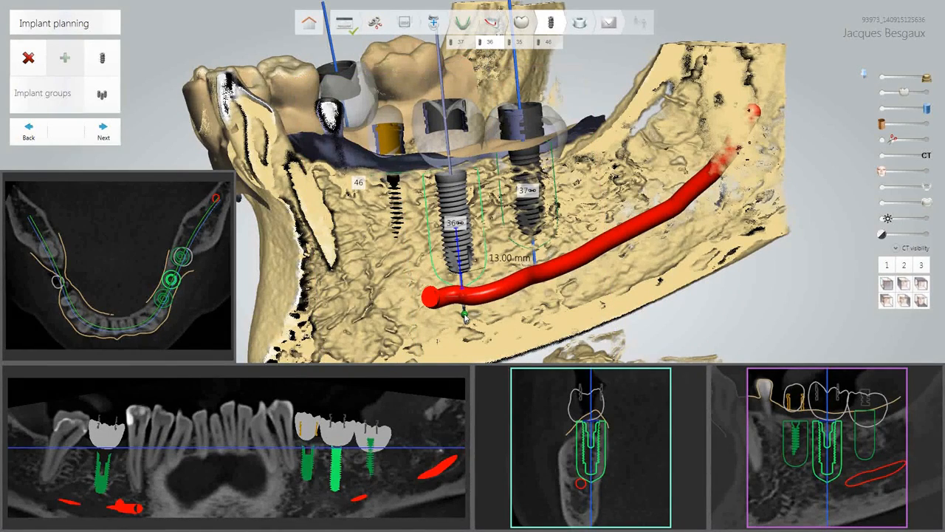
pyautogui.moveTo(467, 328); pyautogui.dragTo(465, 311)
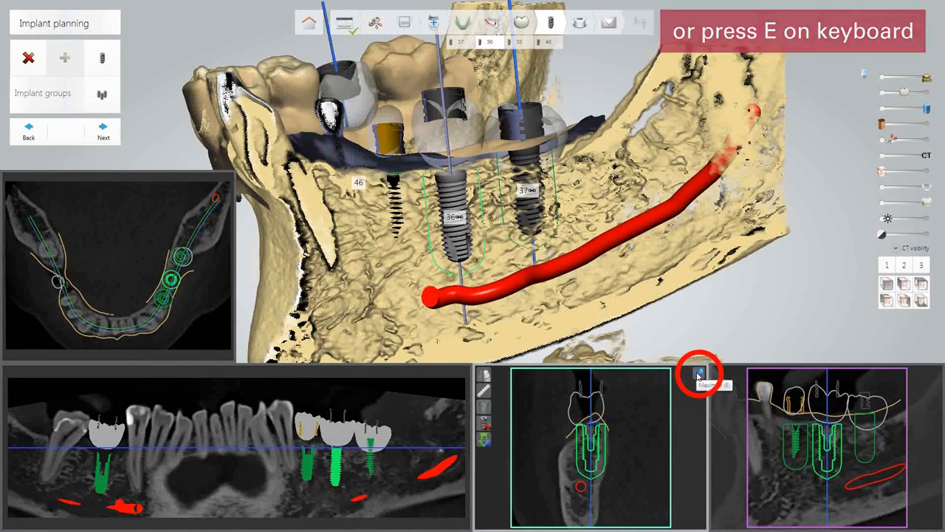
# In the maximized cross-section, drag implant 36's apex back to 11.50 mm, clear of the nerve.
pyautogui.click(697, 375)
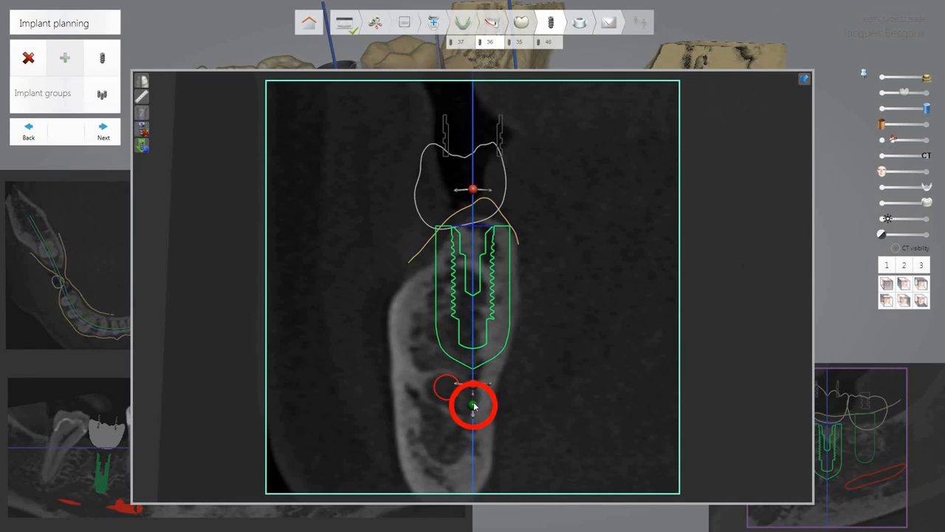
pyautogui.moveTo(473, 405)
pyautogui.mouseDown()
pyautogui.moveTo(473, 418)
pyautogui.moveTo(475, 395)
pyautogui.moveTo(473, 412)
pyautogui.mouseUp()
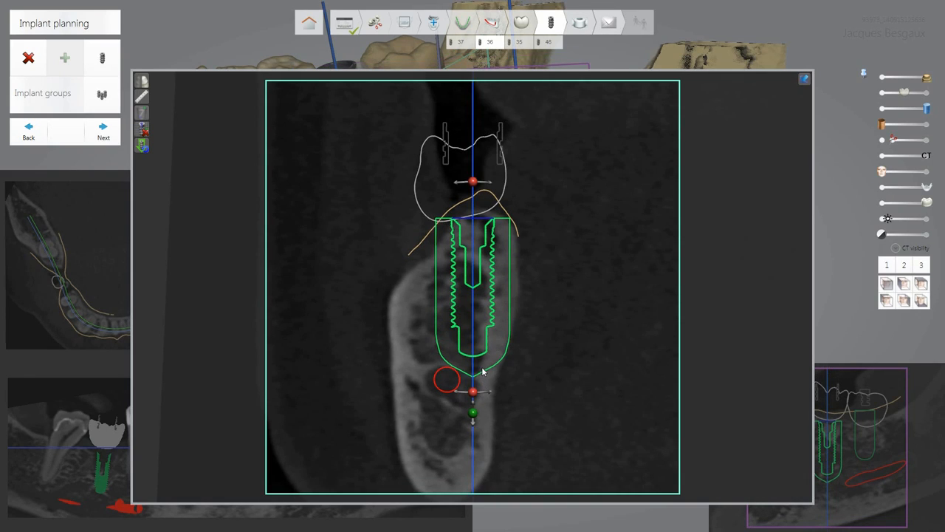
pyautogui.moveTo(474, 366); pyautogui.dragTo(475, 378)
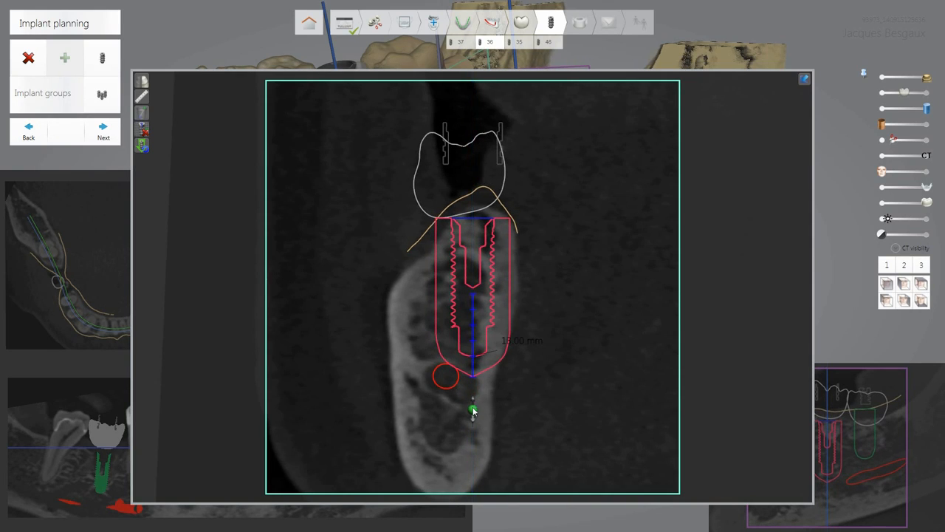
pyautogui.moveTo(473, 404); pyautogui.dragTo(473, 404)
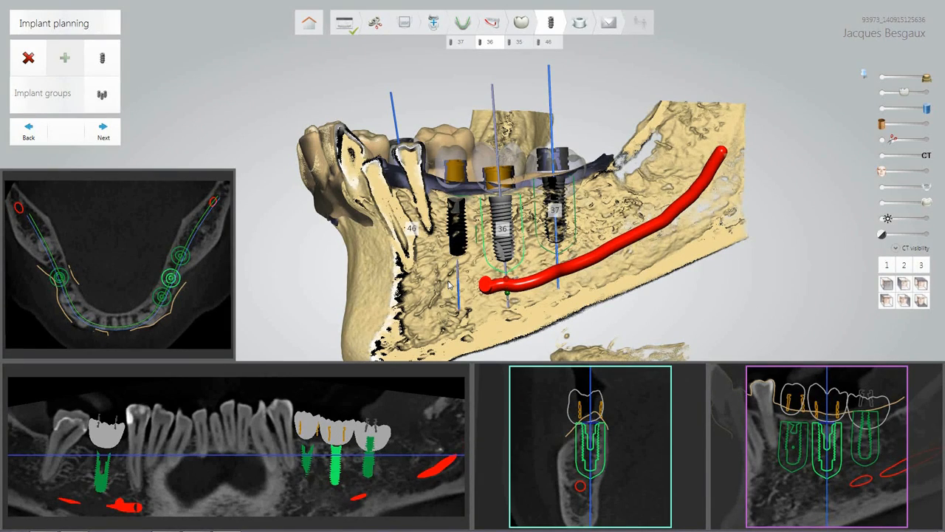
# Tick implants 37, 36 and 35, make 36 active, group them and close the list.
pyautogui.click(116, 99)
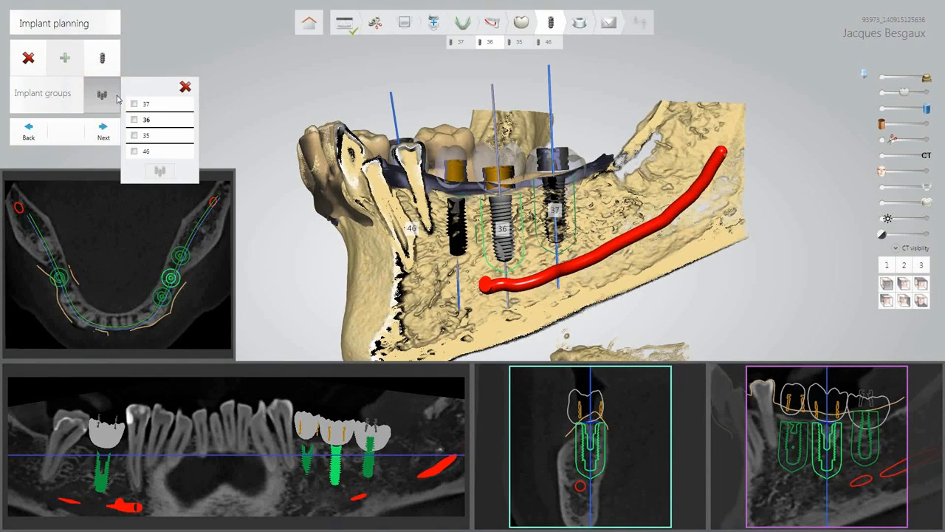
pyautogui.click(134, 103)
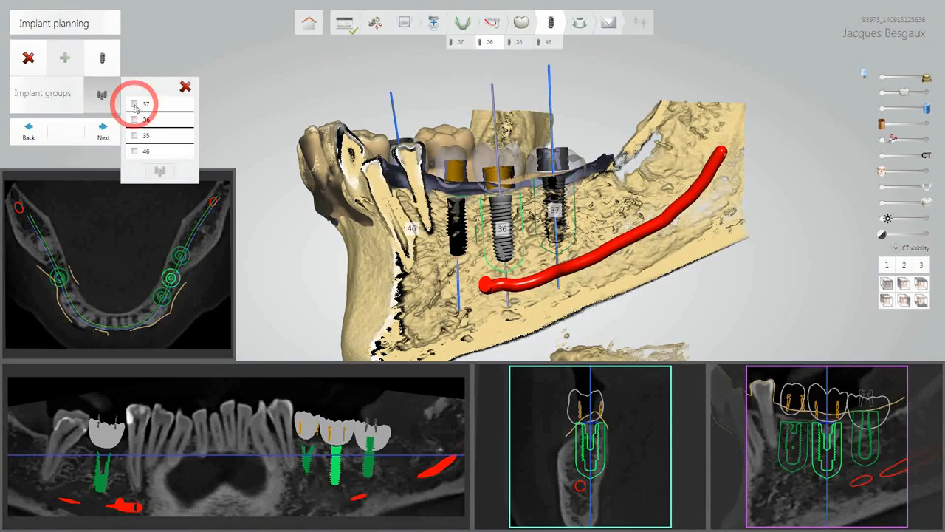
pyautogui.click(134, 120)
pyautogui.click(133, 135)
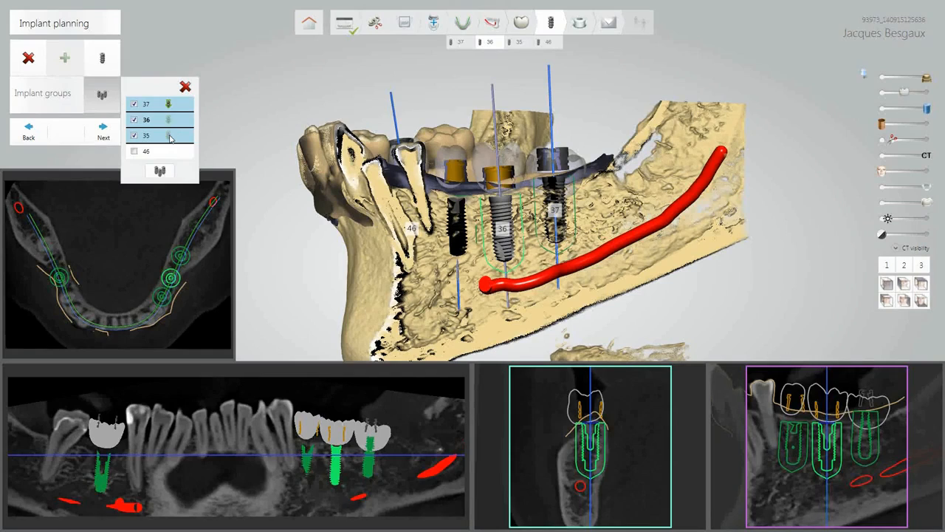
pyautogui.click(170, 121)
pyautogui.click(160, 170)
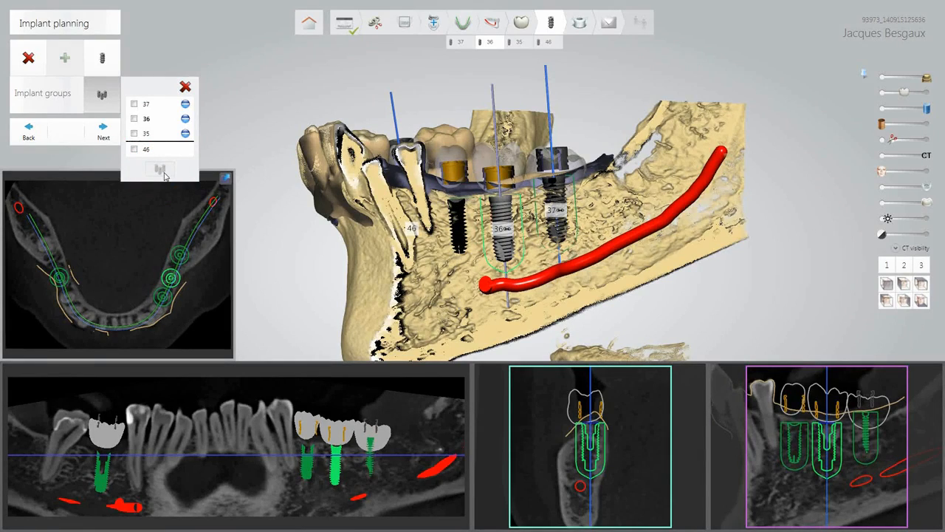
pyautogui.click(185, 86)
# Rotate around implant 36, step through the slices, remove the clipping and snap to the front view.
pyautogui.moveTo(409, 252)
pyautogui.mouseDown(button='right')
pyautogui.moveTo(438, 263)
pyautogui.moveTo(418, 263)
pyautogui.mouseUp(button='right')
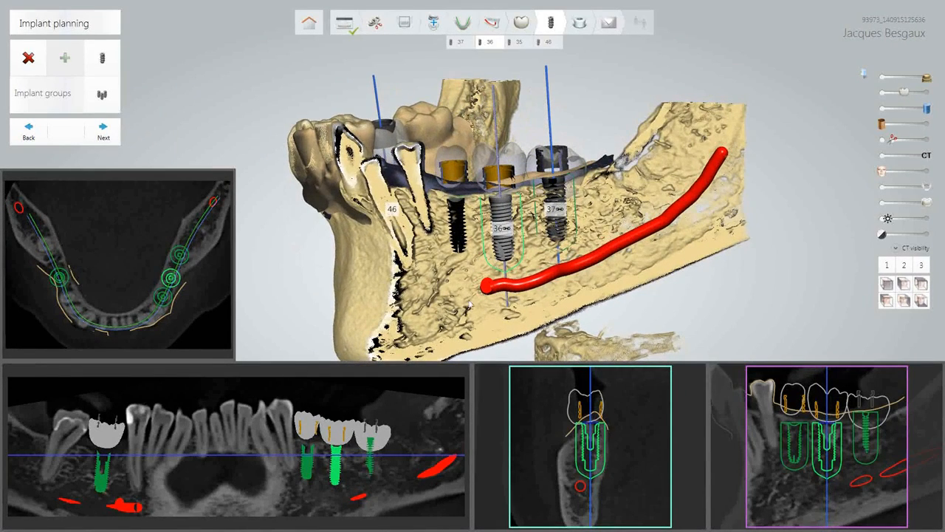
pyautogui.keyDown('ctrl'); pyautogui.scroll(-2, 761, 488); pyautogui.keyUp('ctrl')
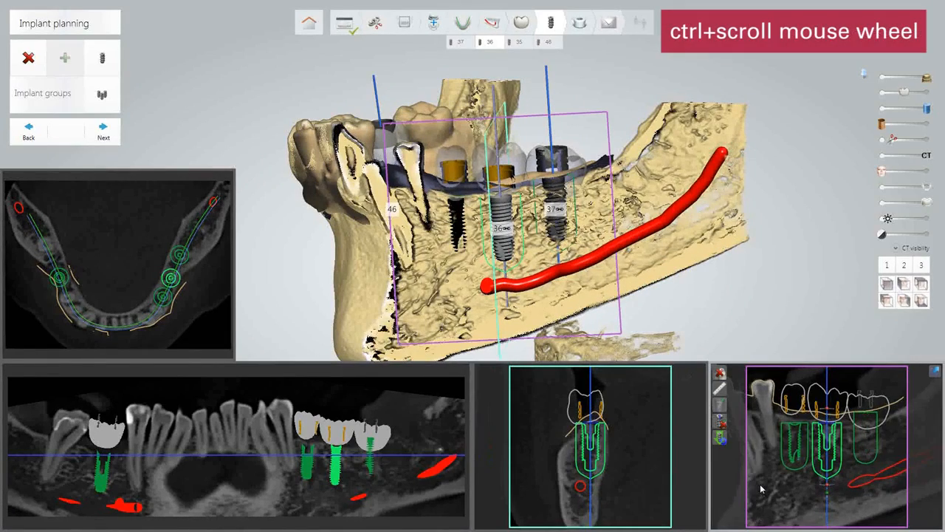
pyautogui.keyDown('ctrl'); pyautogui.scroll(-3, 762, 487); pyautogui.keyUp('ctrl')
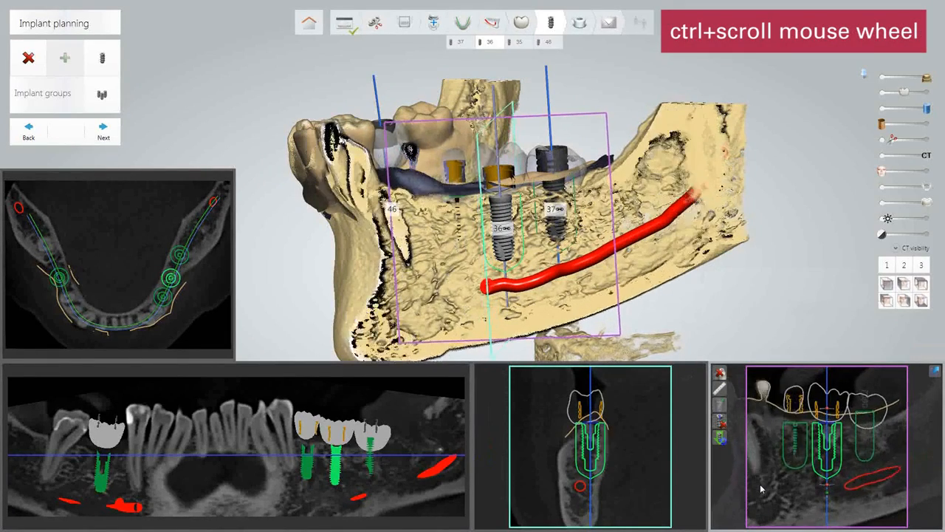
pyautogui.keyDown('ctrl'); pyautogui.scroll(-2, 762, 488); pyautogui.keyUp('ctrl')
pyautogui.keyDown('ctrl'); pyautogui.scroll(-4, 760, 487); pyautogui.keyUp('ctrl')
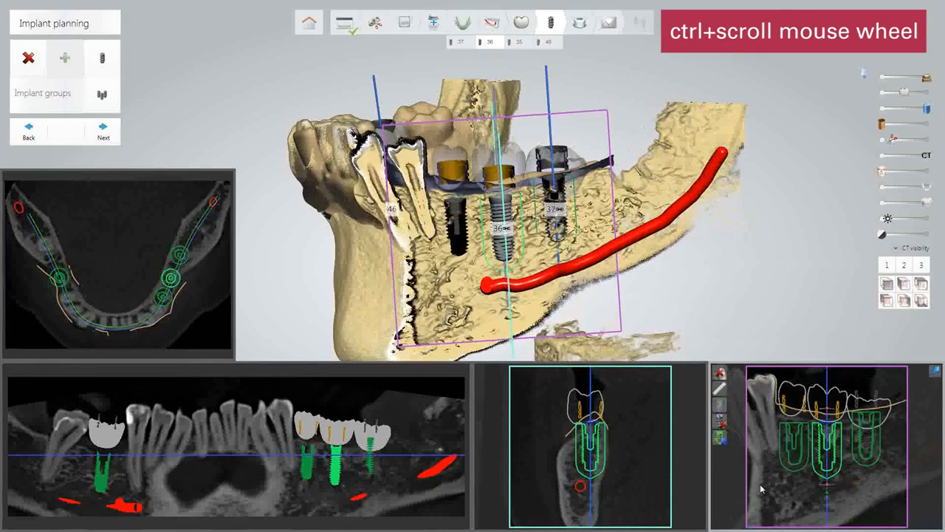
pyautogui.keyDown('ctrl'); pyautogui.scroll(-3, 760, 484); pyautogui.keyUp('ctrl')
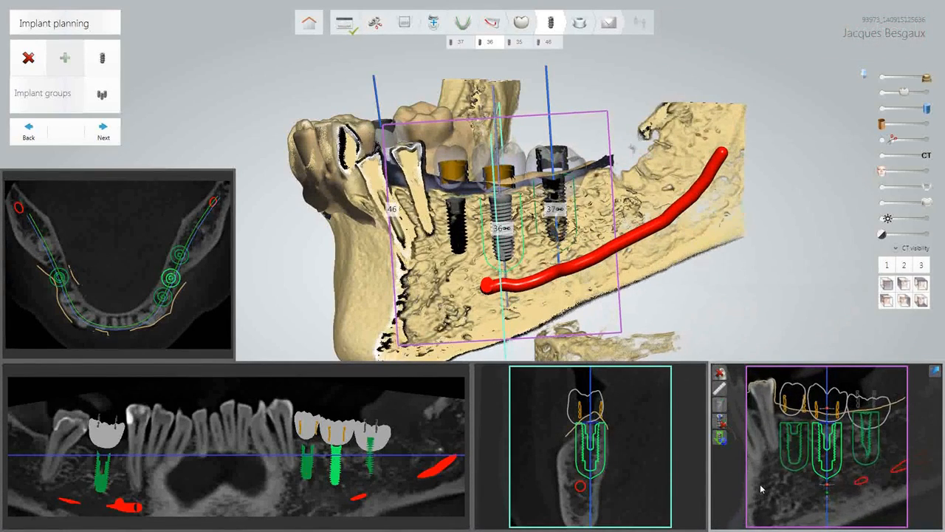
pyautogui.keyDown('ctrl'); pyautogui.scroll(-1, 759, 484); pyautogui.keyUp('ctrl')
pyautogui.click(719, 376)
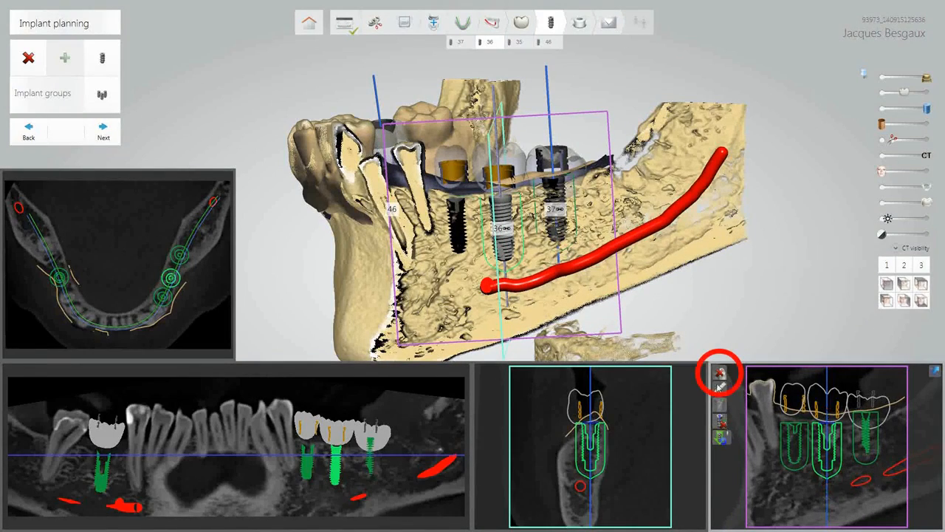
pyautogui.click(886, 284)
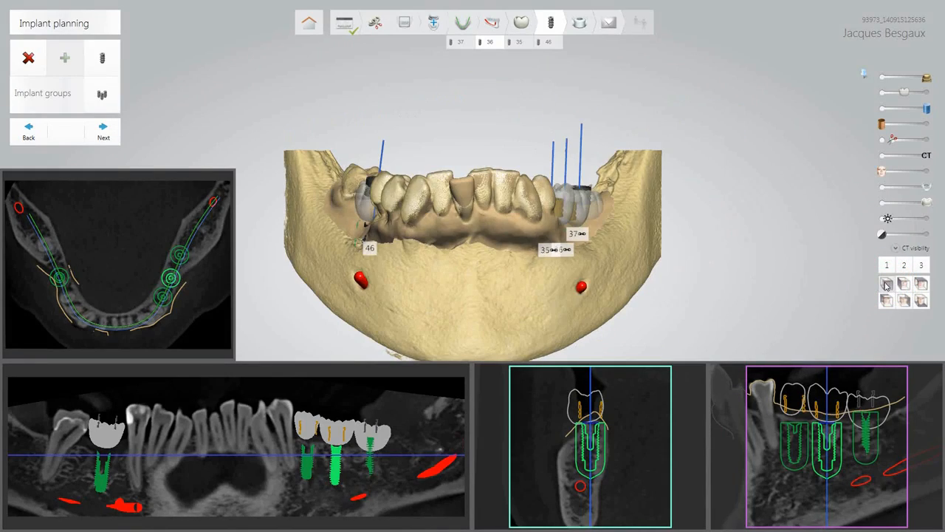
# Set the scanned teeth to partly transparent and the crowns to fully opaque.
pyautogui.scroll(-1, 504, 303)
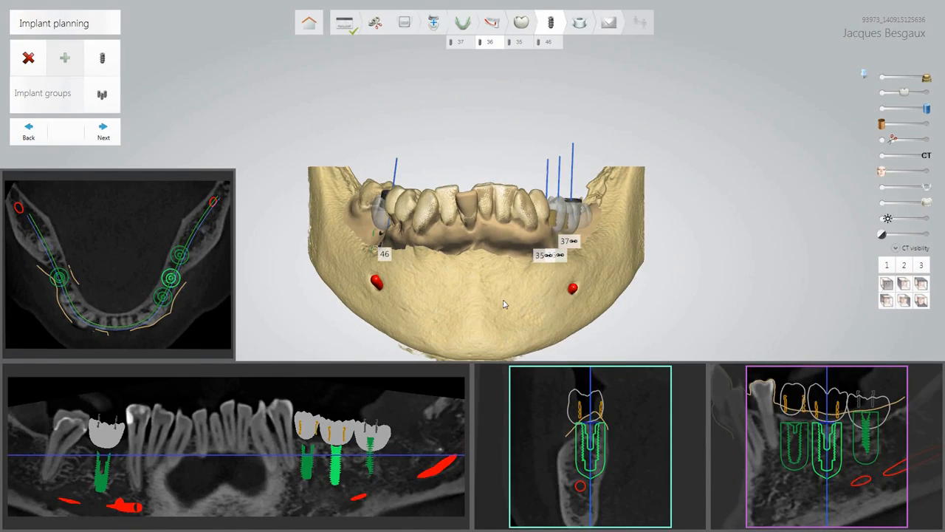
pyautogui.scroll(-1, 504, 303)
pyautogui.moveTo(494, 303); pyautogui.dragTo(504, 282, button='right')
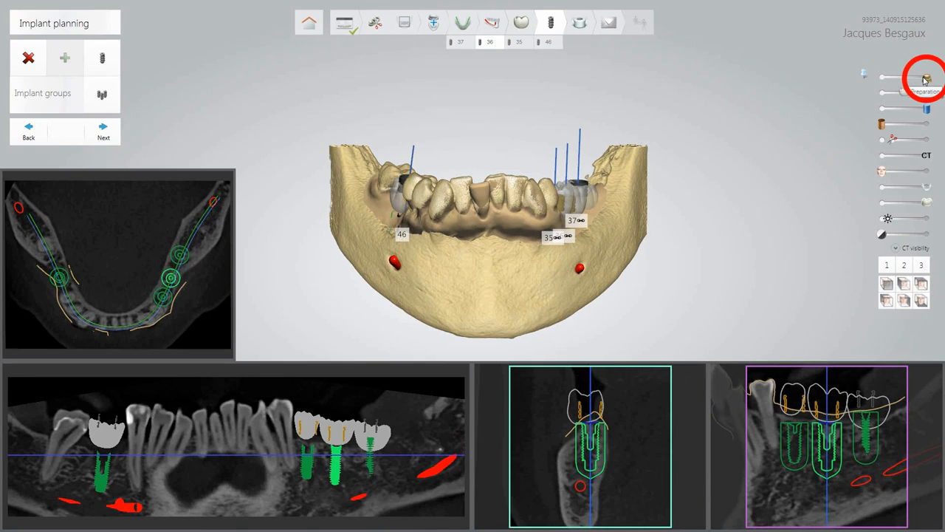
pyautogui.moveTo(926, 79)
pyautogui.mouseDown()
pyautogui.moveTo(893, 81)
pyautogui.moveTo(929, 87)
pyautogui.mouseUp()
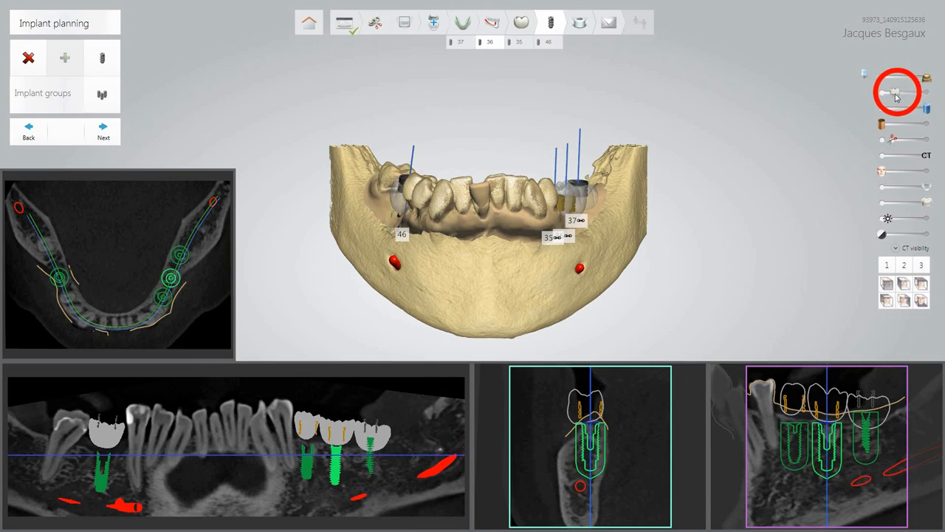
pyautogui.moveTo(894, 97); pyautogui.dragTo(883, 127)
# Turn on clipping around implant 36, then zoom and step through the slice planes.
pyautogui.click(884, 142)
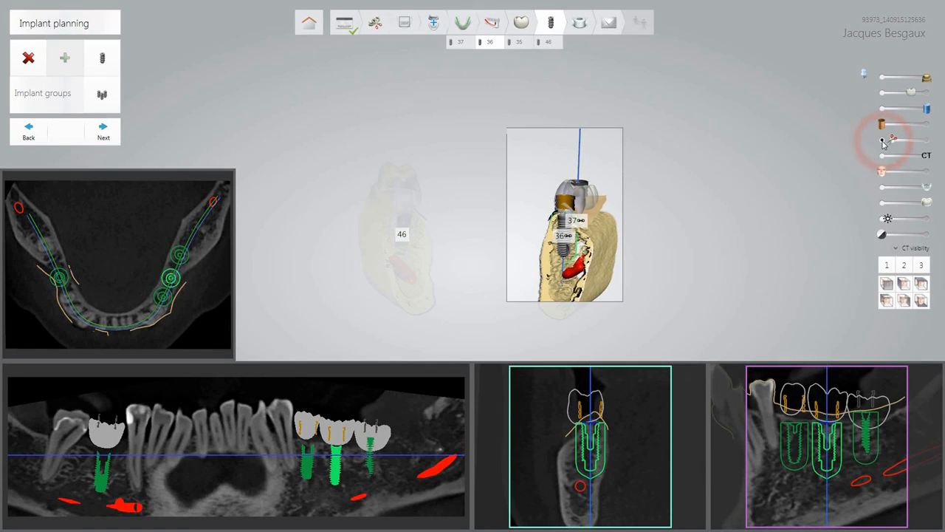
pyautogui.keyDown('ctrl'); pyautogui.scroll(5, 604, 252); pyautogui.keyUp('ctrl')
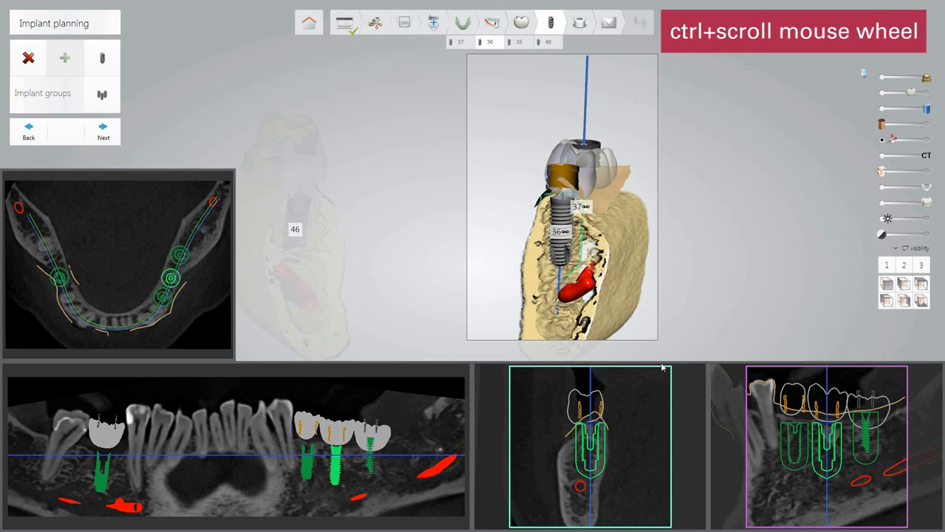
pyautogui.keyDown('ctrl'); pyautogui.scroll(-2, 731, 438); pyautogui.keyUp('ctrl')
pyautogui.keyDown('ctrl'); pyautogui.scroll(-3, 732, 438); pyautogui.keyUp('ctrl')
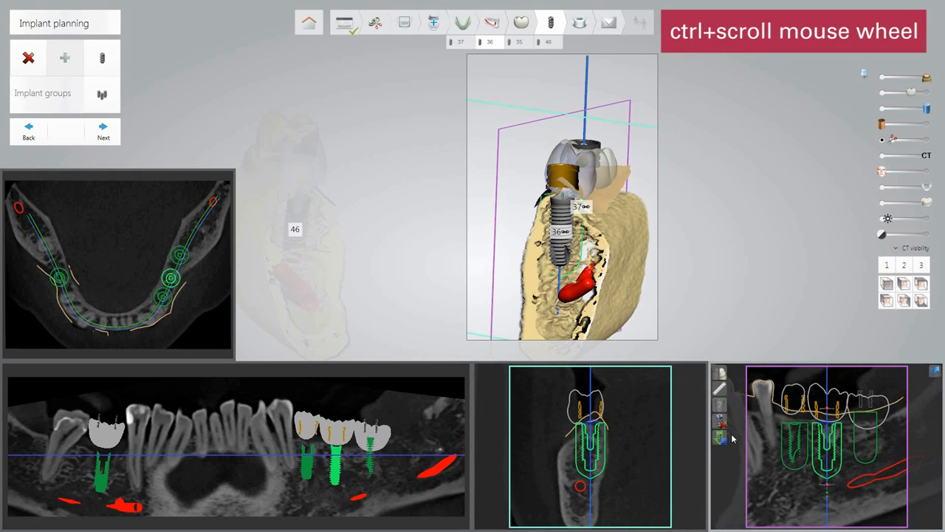
pyautogui.keyDown('ctrl'); pyautogui.scroll(3, 731, 438); pyautogui.keyUp('ctrl')
pyautogui.keyDown('ctrl'); pyautogui.scroll(-2, 568, 438); pyautogui.keyUp('ctrl')
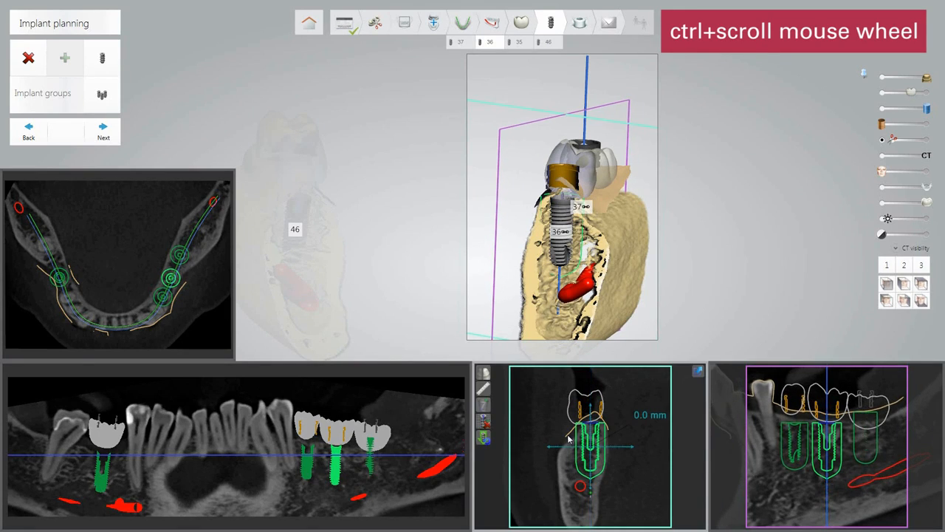
pyautogui.keyDown('ctrl'); pyautogui.scroll(2, 567, 437); pyautogui.keyUp('ctrl')
pyautogui.keyDown('ctrl'); pyautogui.scroll(-3, 568, 438); pyautogui.keyUp('ctrl')
pyautogui.keyDown('ctrl'); pyautogui.scroll(-4, 568, 438); pyautogui.keyUp('ctrl')
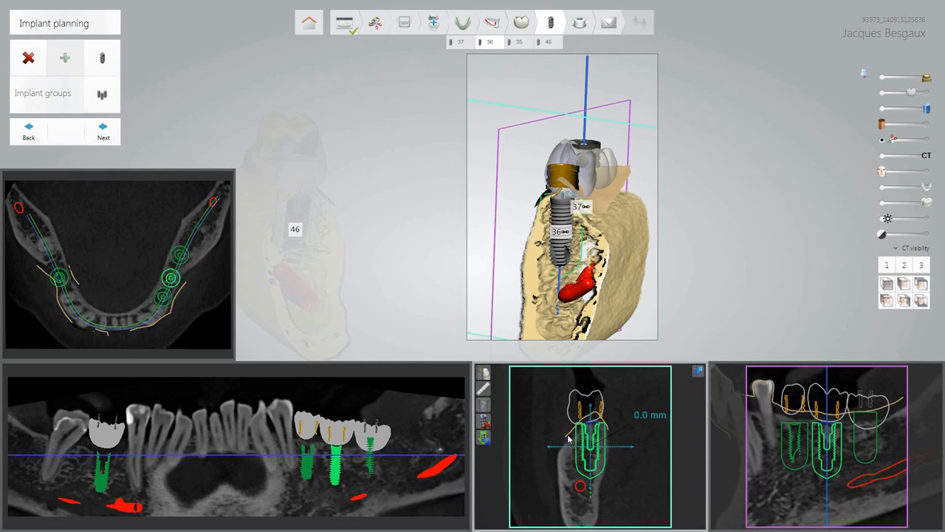
pyautogui.keyDown('ctrl'); pyautogui.scroll(-3, 808, 447); pyautogui.keyUp('ctrl')
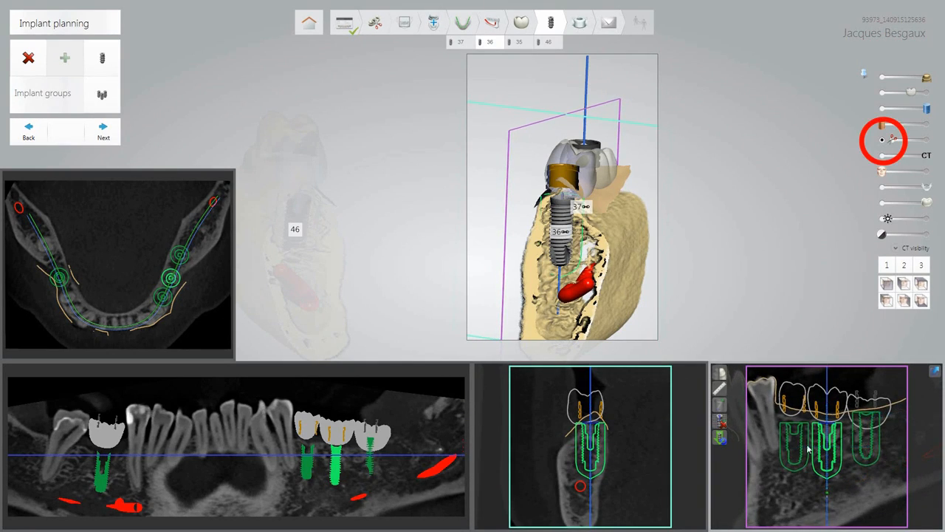
# Turn off clipping, show the jaw from the front, and adjust bone opacity and CT contrast.
pyautogui.click(884, 143)
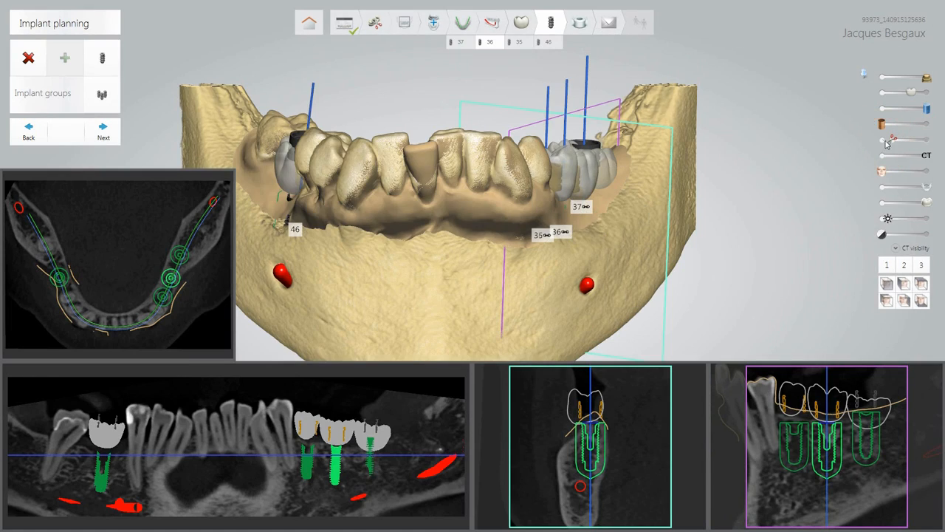
pyautogui.click(886, 283)
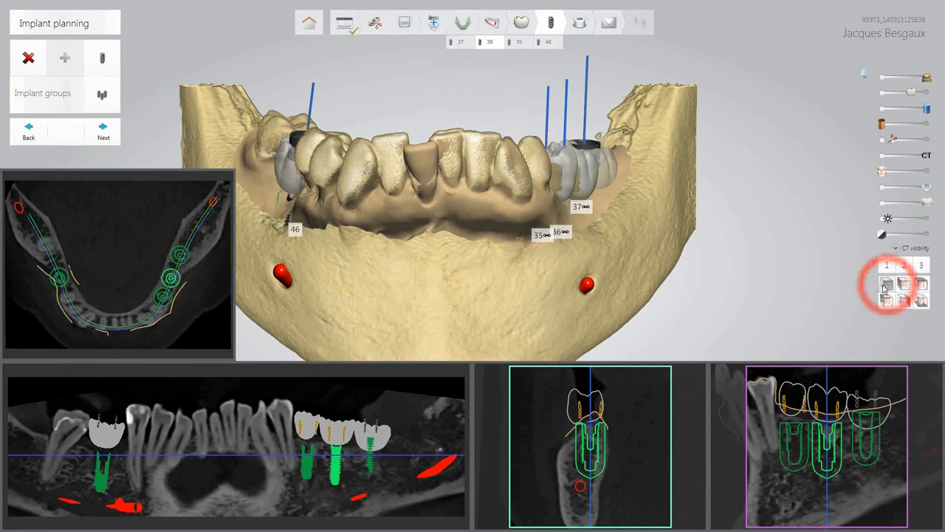
pyautogui.moveTo(928, 159)
pyautogui.mouseDown()
pyautogui.moveTo(887, 158)
pyautogui.moveTo(928, 157)
pyautogui.moveTo(878, 176)
pyautogui.moveTo(914, 189)
pyautogui.moveTo(895, 191)
pyautogui.moveTo(924, 190)
pyautogui.moveTo(928, 201)
pyautogui.moveTo(901, 206)
pyautogui.moveTo(925, 204)
pyautogui.moveTo(887, 218)
pyautogui.moveTo(901, 219)
pyautogui.moveTo(886, 221)
pyautogui.moveTo(883, 235)
pyautogui.mouseUp()
pyautogui.click(882, 170)
pyautogui.click(920, 189)
pyautogui.click(881, 233)
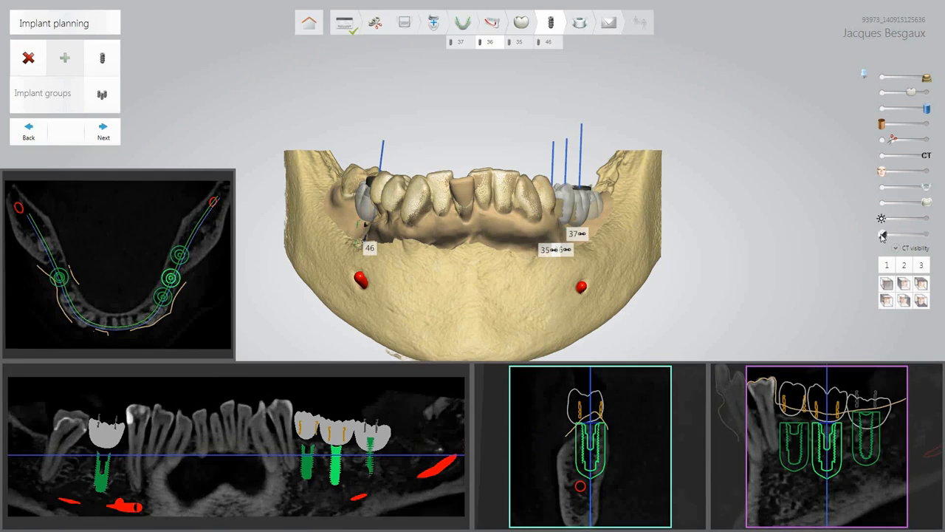
# Try CT visibility presets 1–3, keep opaque beige bone in front view, and expand the thresholds.
pyautogui.click(888, 267)
pyautogui.click(906, 266)
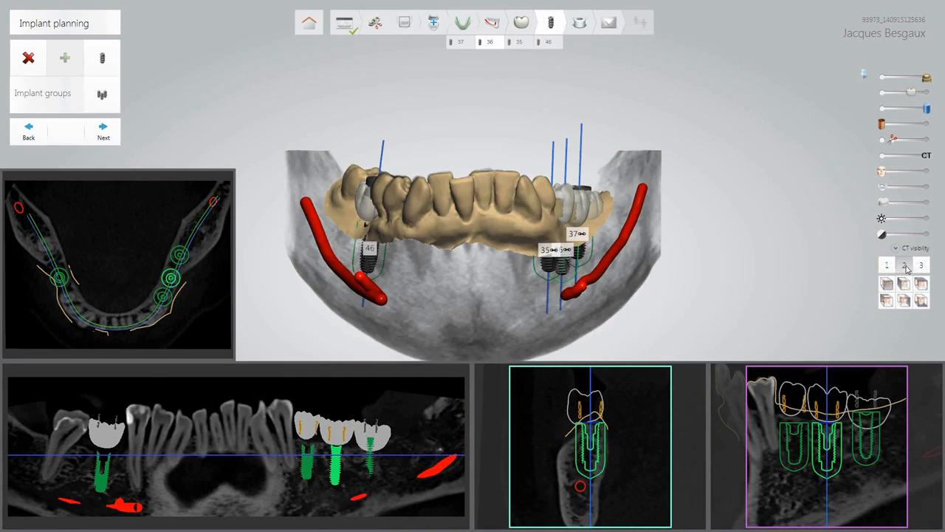
pyautogui.moveTo(692, 284)
pyautogui.mouseDown(button='right')
pyautogui.moveTo(687, 237)
pyautogui.moveTo(677, 262)
pyautogui.moveTo(699, 284)
pyautogui.mouseUp(button='right')
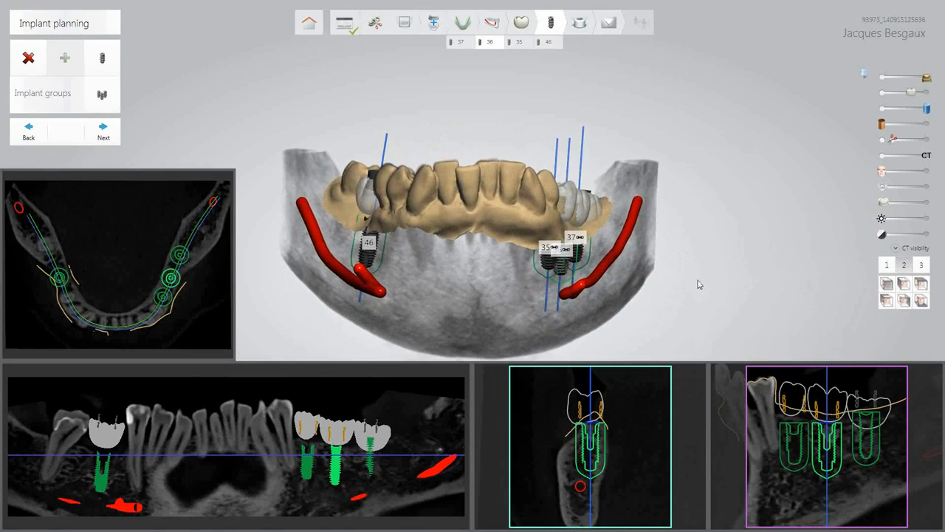
pyautogui.click(921, 264)
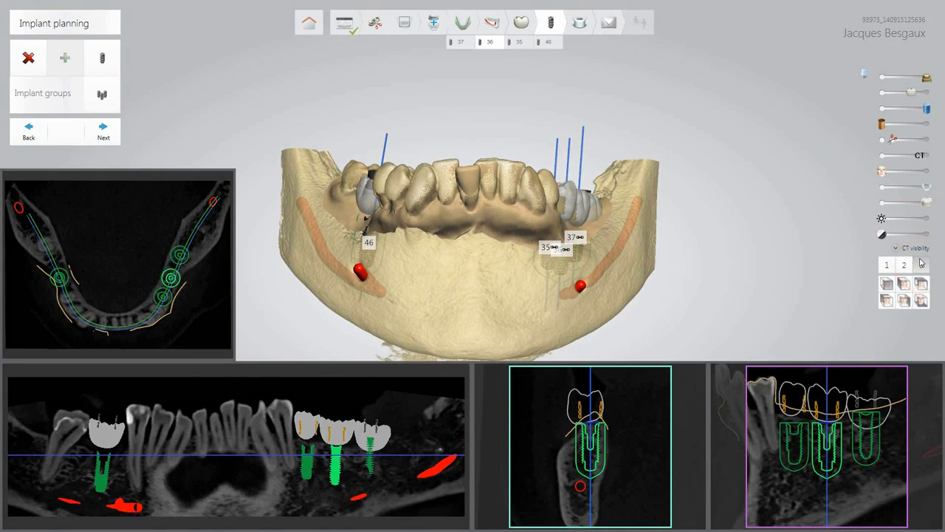
pyautogui.click(887, 284)
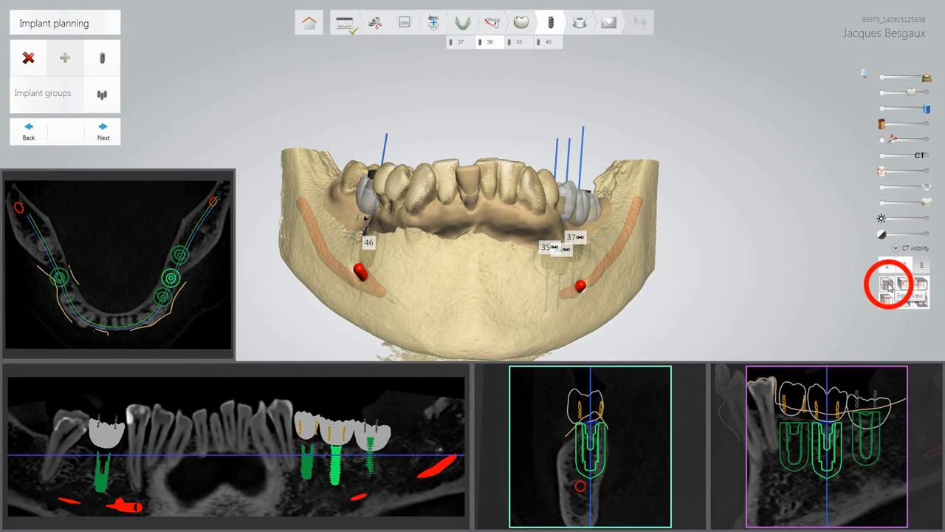
pyautogui.click(896, 251)
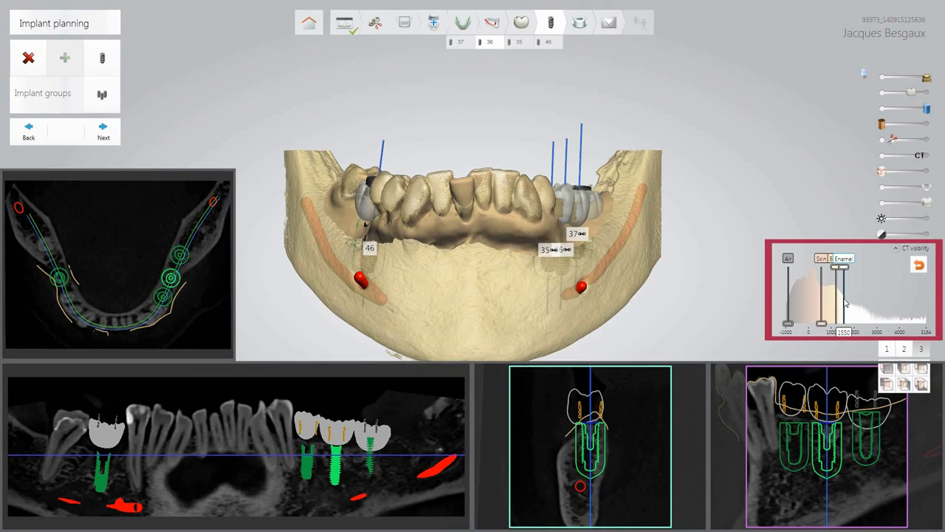
# Test Enamel ~2800 and Bone ~2000 thresholds, reset to defaults, and advance to Surgical guide.
pyautogui.moveTo(844, 302); pyautogui.dragTo(870, 303)
pyautogui.moveTo(836, 267); pyautogui.dragTo(873, 271)
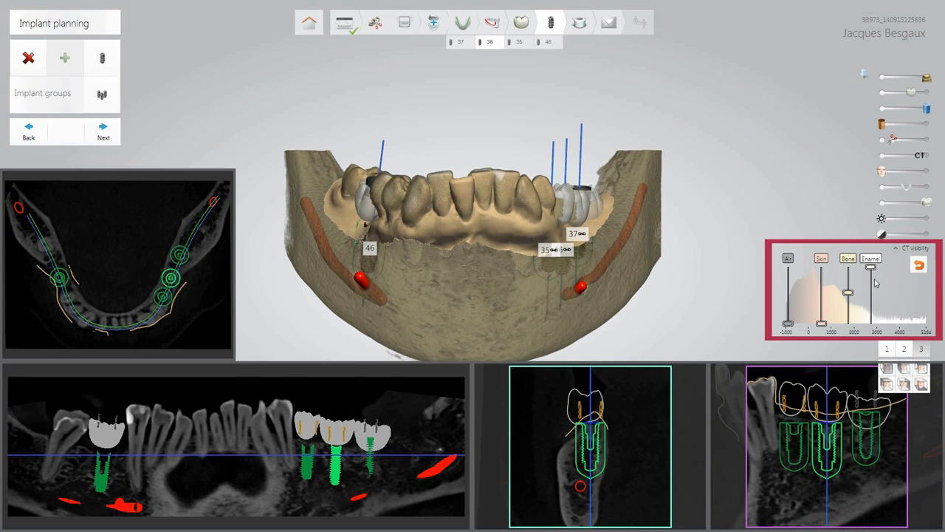
pyautogui.click(920, 267)
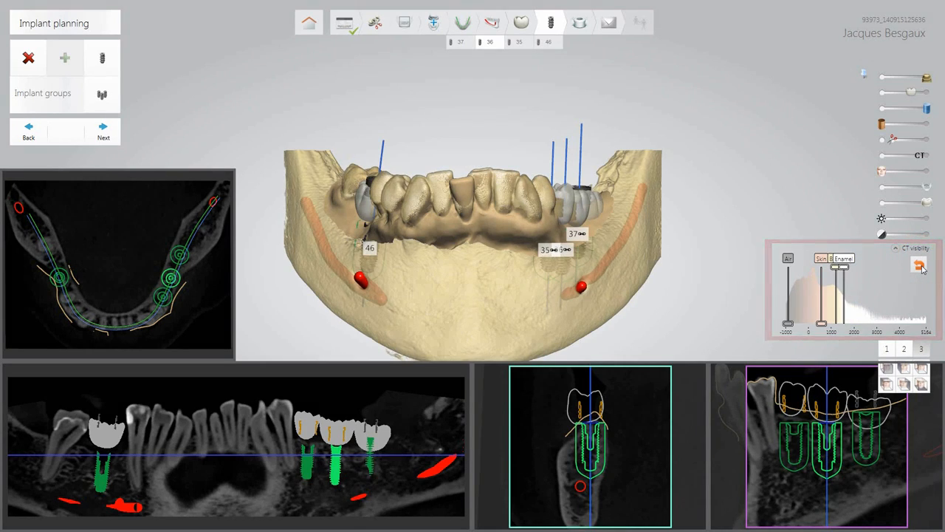
pyautogui.click(894, 250)
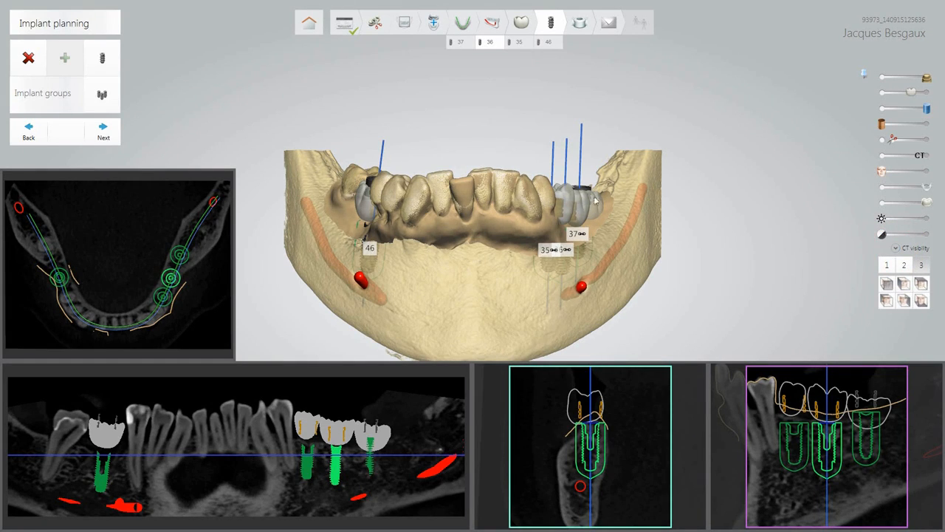
pyautogui.click(104, 133)
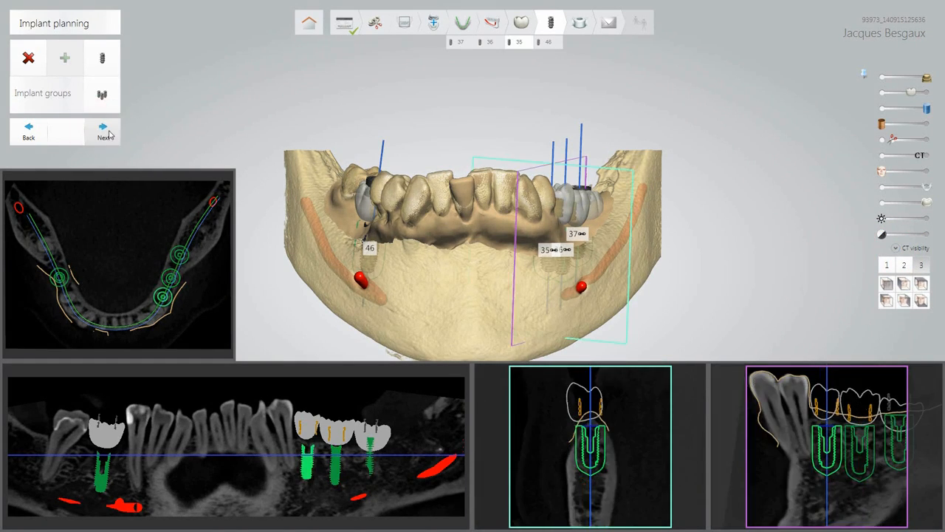
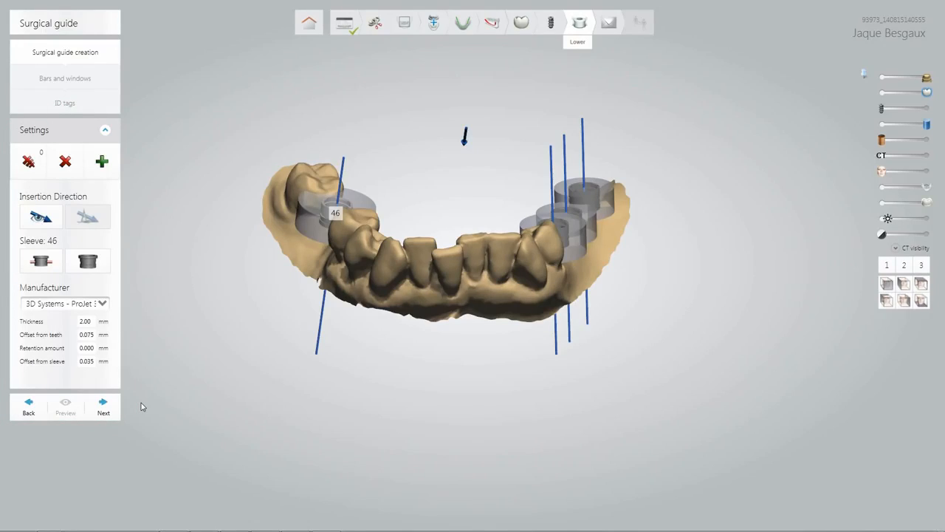
# Select the BEGO Master Sleeve 4.7 (4.7 mm diameter, 4.0 mm height) for sleeve 46.
pyautogui.click(108, 270)
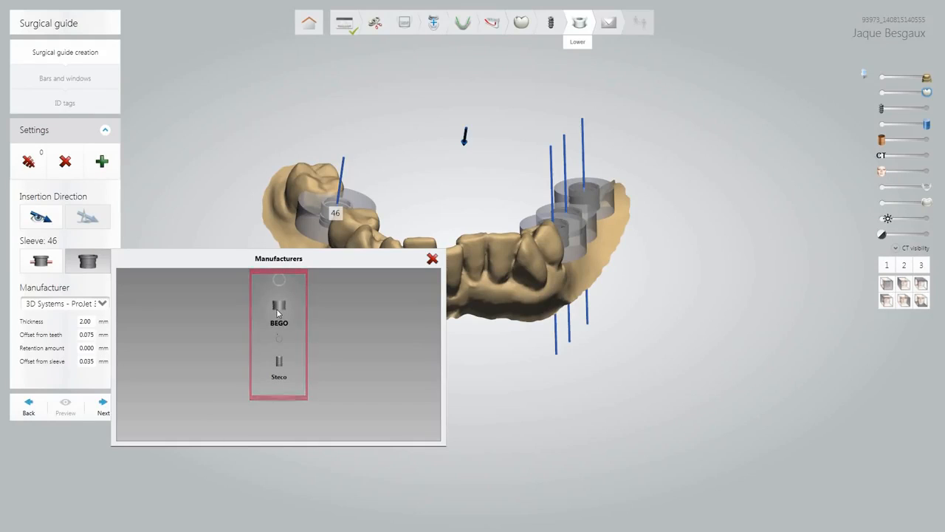
pyautogui.click(277, 313)
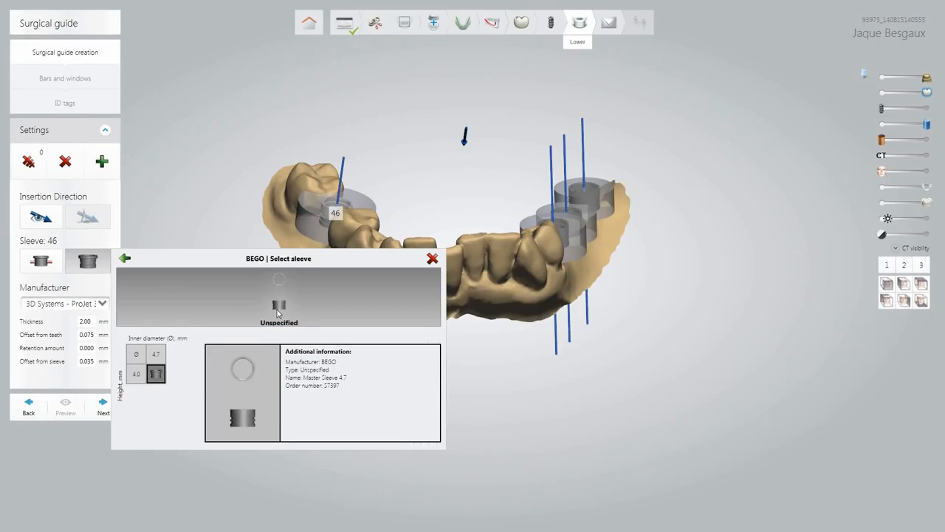
pyautogui.click(154, 375)
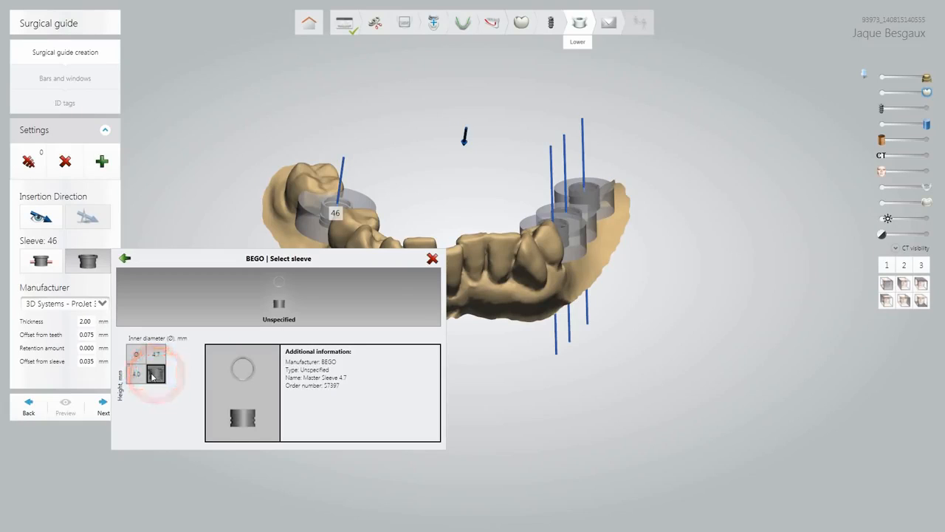
# Rotate the jaw, show the implants through a semi-transparent model, and zoom onto sleeve 46.
pyautogui.moveTo(339, 173); pyautogui.dragTo(498, 313, button='right')
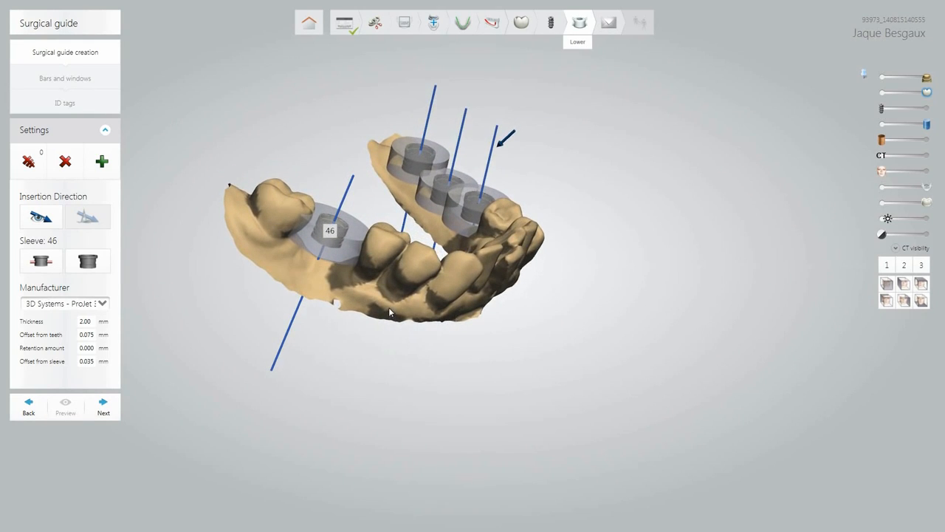
pyautogui.keyDown('ctrl'); pyautogui.moveTo(389, 310); pyautogui.dragTo(473, 277, button='right'); pyautogui.keyUp('ctrl')
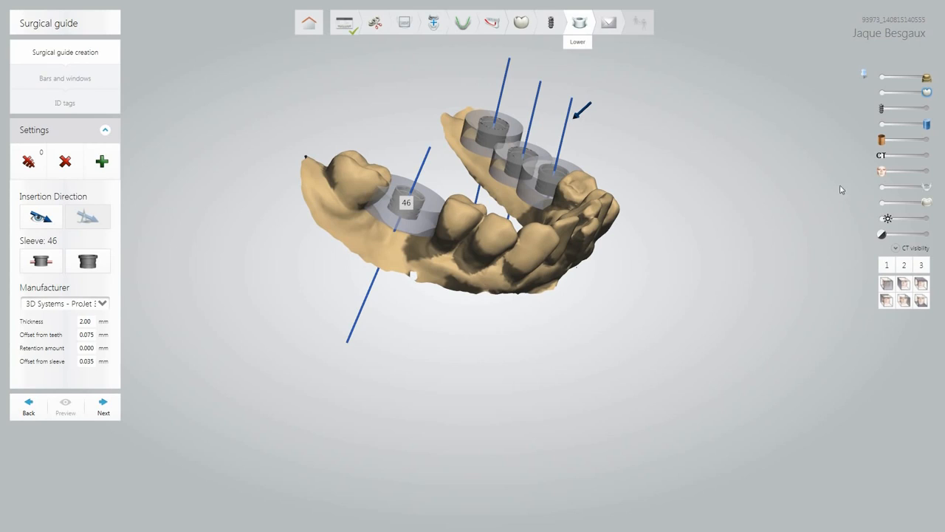
pyautogui.moveTo(881, 108); pyautogui.dragTo(933, 110)
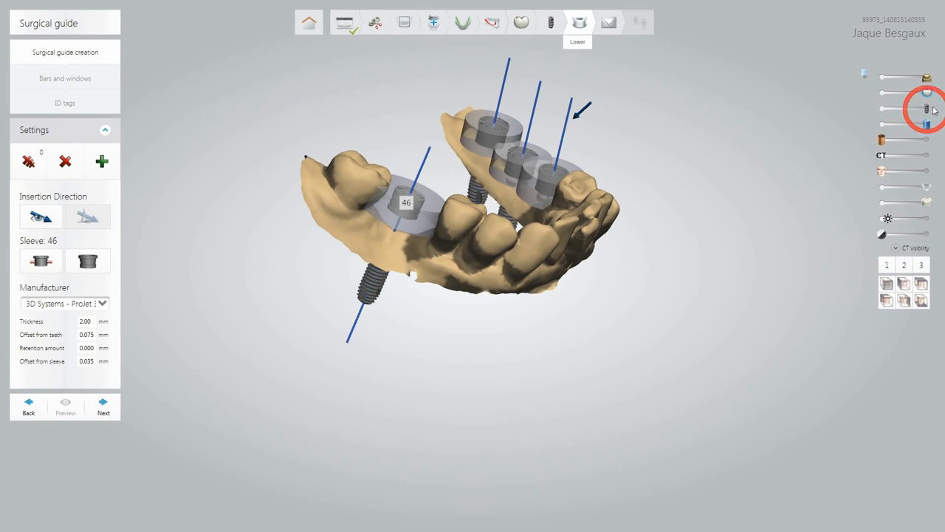
pyautogui.moveTo(926, 78); pyautogui.dragTo(913, 84)
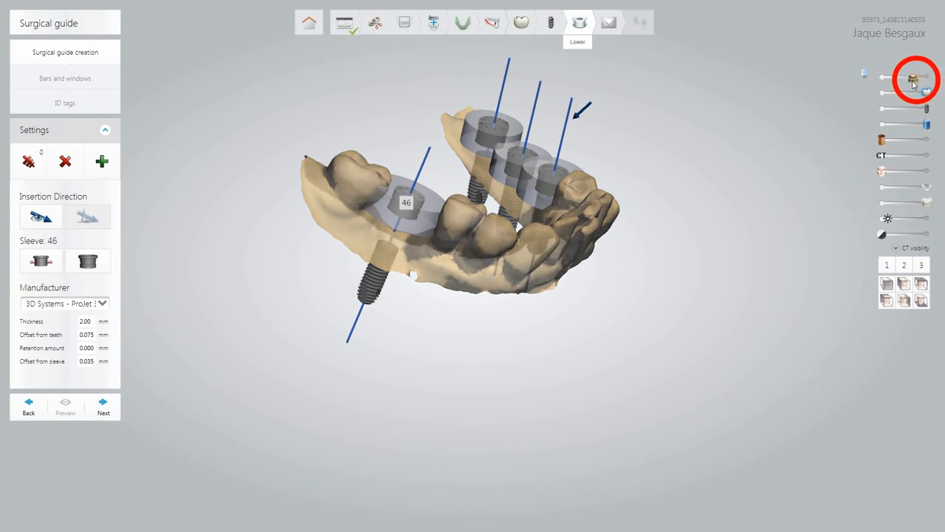
pyautogui.scroll(3, 383, 261)
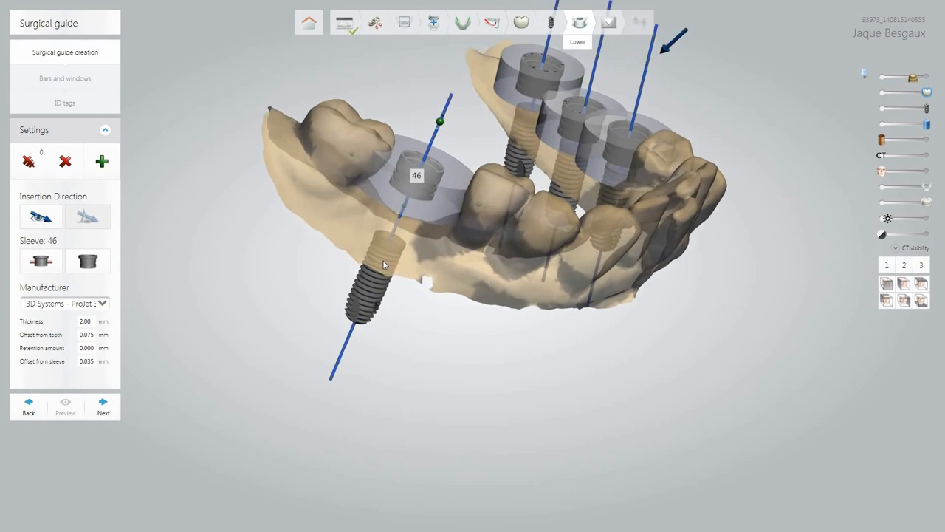
pyautogui.scroll(2, 383, 261)
pyautogui.moveTo(471, 223); pyautogui.dragTo(520, 254, button='middle')
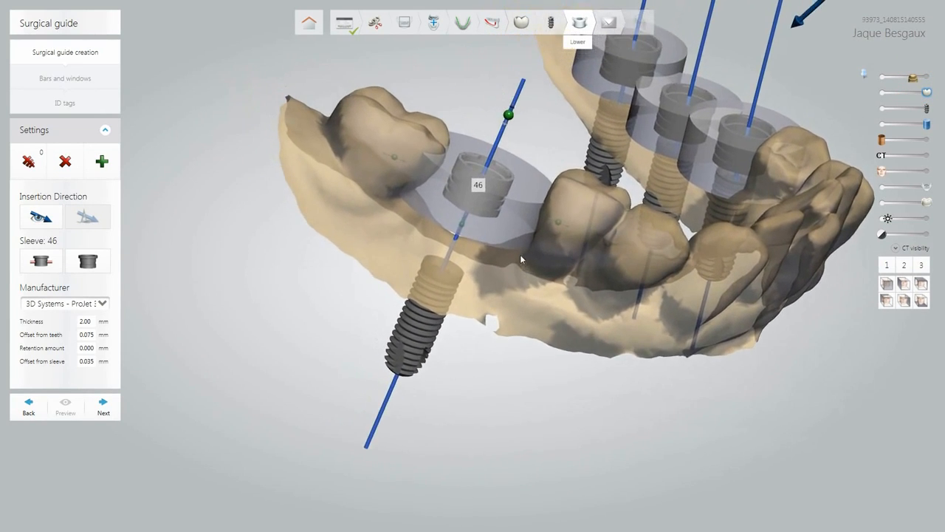
# Raise sleeve 46 about 10.70 mm along its implant axis and shorten it from below.
pyautogui.click(509, 116)
pyautogui.moveTo(510, 121); pyautogui.dragTo(547, 49)
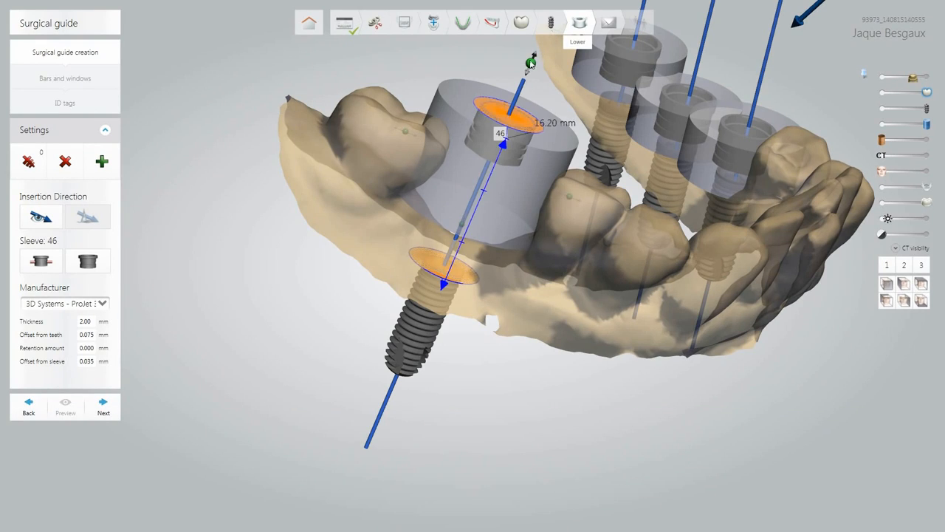
pyautogui.moveTo(531, 65); pyautogui.dragTo(486, 165)
pyautogui.moveTo(510, 116)
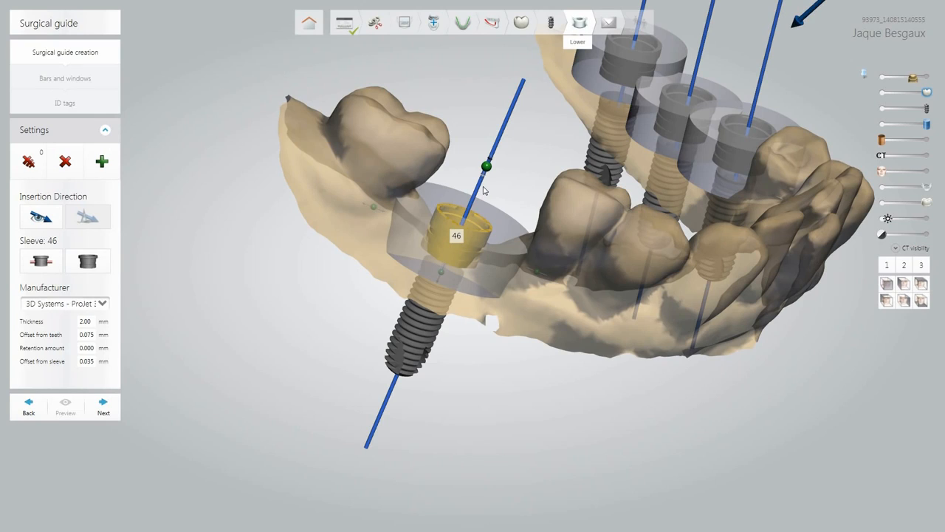
pyautogui.moveTo(487, 169); pyautogui.dragTo(507, 116)
pyautogui.moveTo(439, 273); pyautogui.dragTo(455, 230)
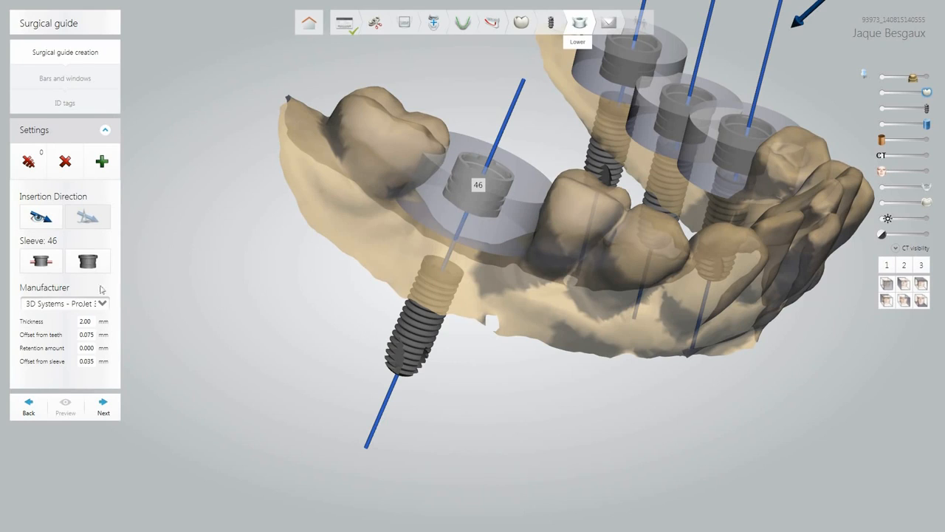
# Add a glue channel to sleeve 46 and tilt it upward.
pyautogui.click(44, 263)
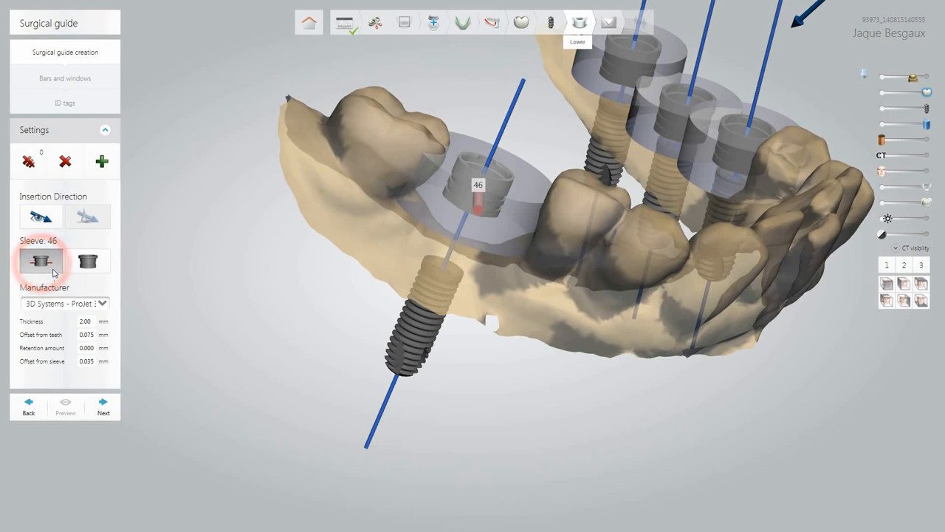
pyautogui.moveTo(423, 322); pyautogui.dragTo(371, 312, button='right')
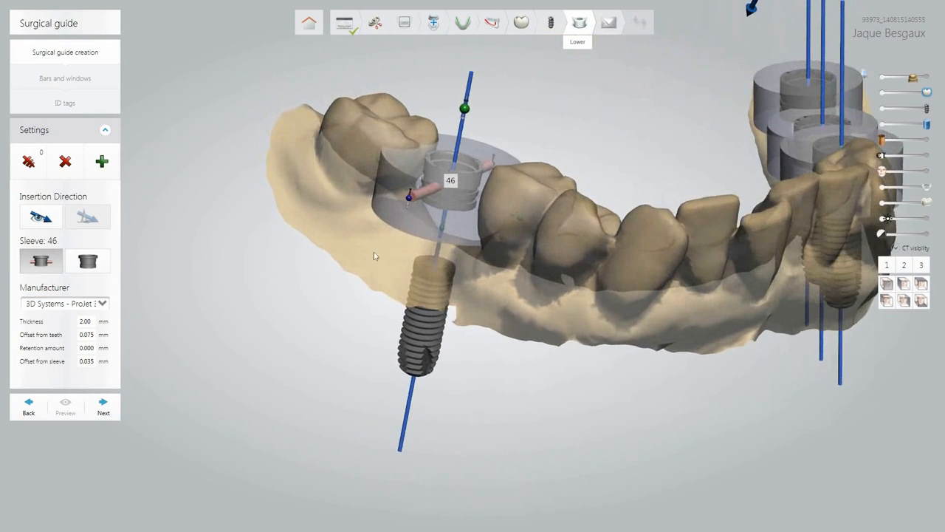
pyautogui.click(408, 200)
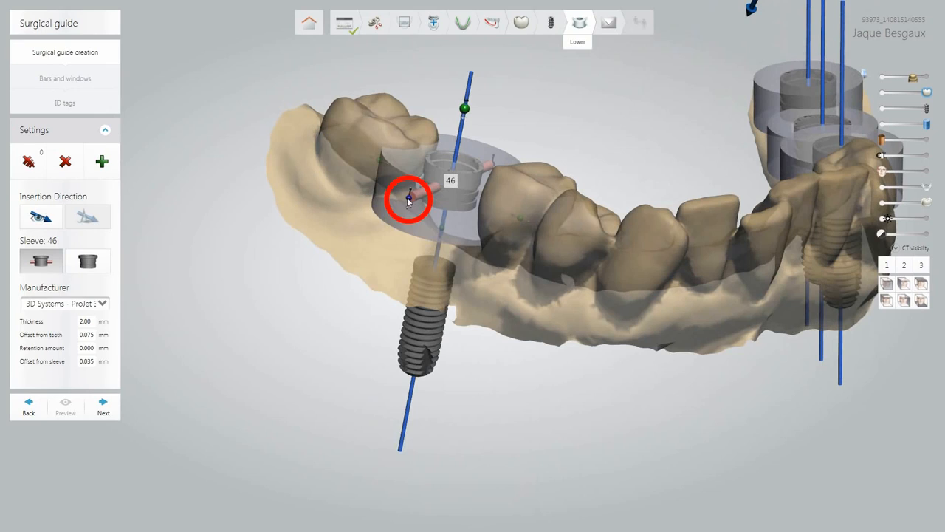
pyautogui.moveTo(410, 198)
pyautogui.mouseDown()
pyautogui.moveTo(418, 183)
pyautogui.moveTo(405, 226)
pyautogui.moveTo(414, 206)
pyautogui.mouseUp()
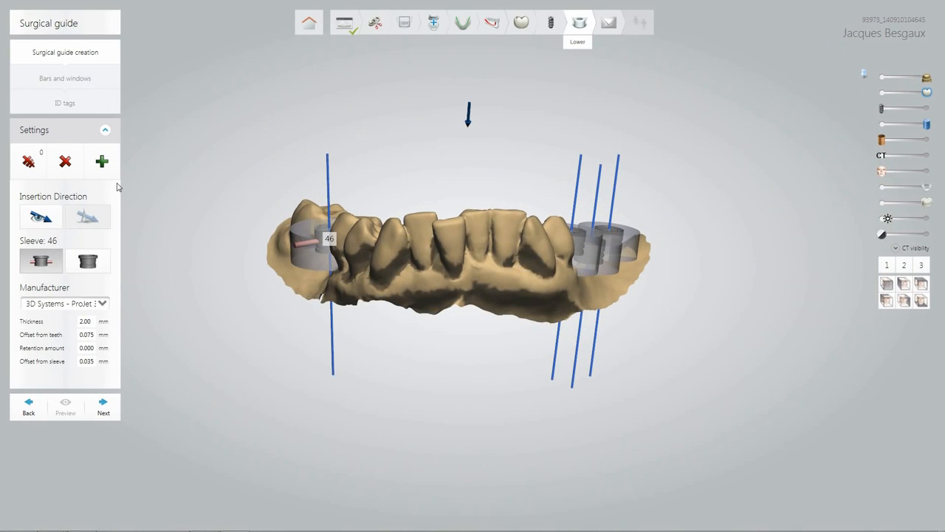
# Auto-detect the guide's insertion direction and check it from the front view.
pyautogui.click(56, 214)
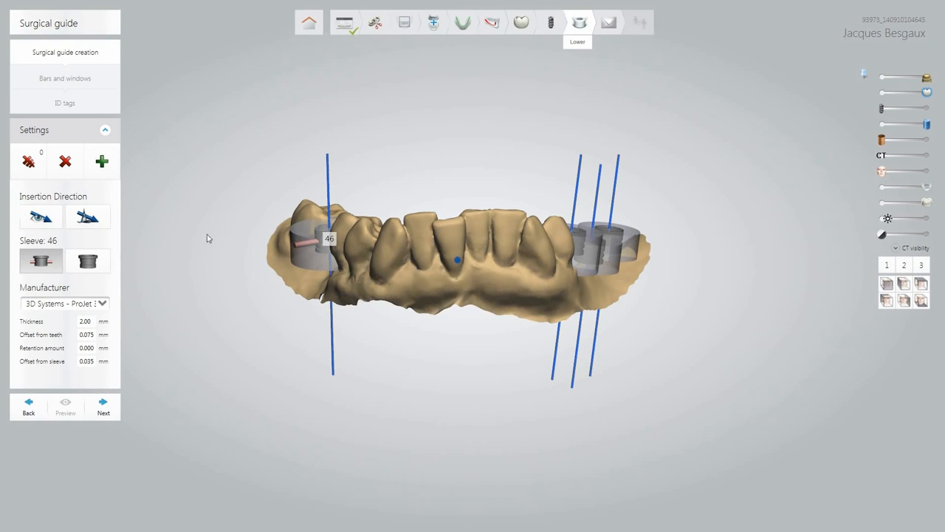
pyautogui.moveTo(279, 247)
pyautogui.mouseDown(button='right')
pyautogui.moveTo(416, 244)
pyautogui.moveTo(483, 270)
pyautogui.moveTo(290, 260)
pyautogui.moveTo(146, 271)
pyautogui.mouseUp(button='right')
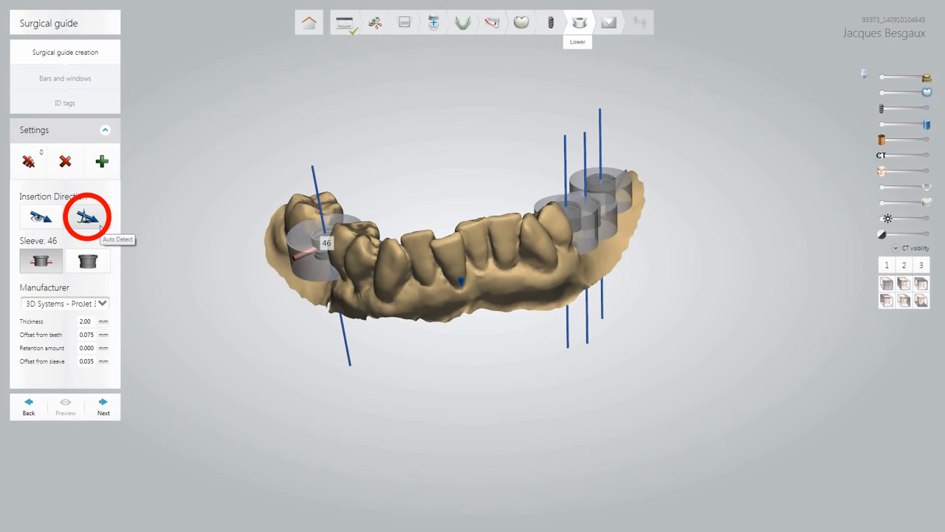
pyautogui.click(100, 227)
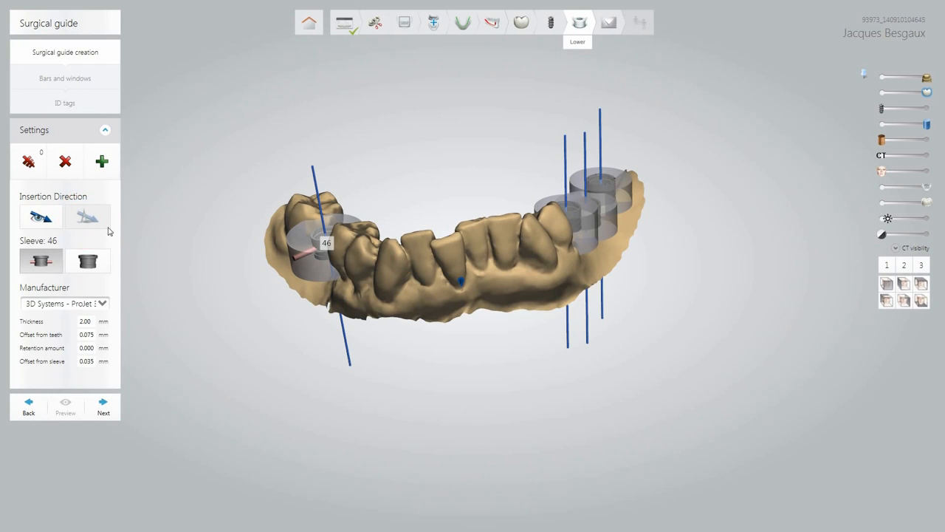
pyautogui.click(886, 285)
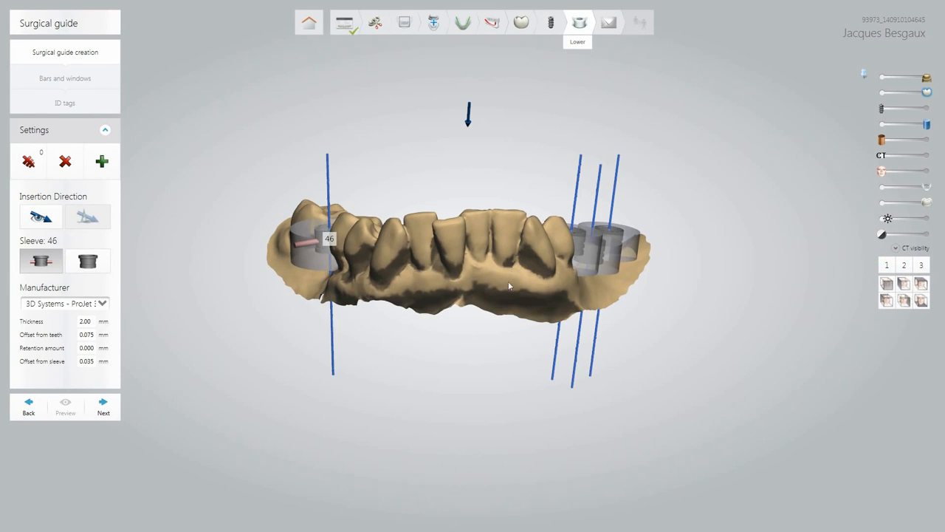
pyautogui.moveTo(509, 283); pyautogui.dragTo(513, 293, button='right')
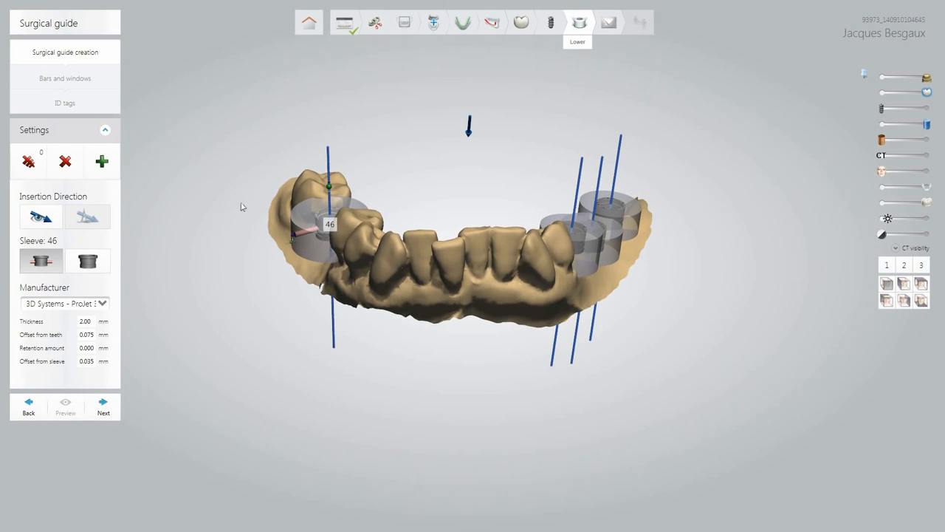
# Start a new patch and place outline points from sleeve 46 along the teeth.
pyautogui.click(102, 161)
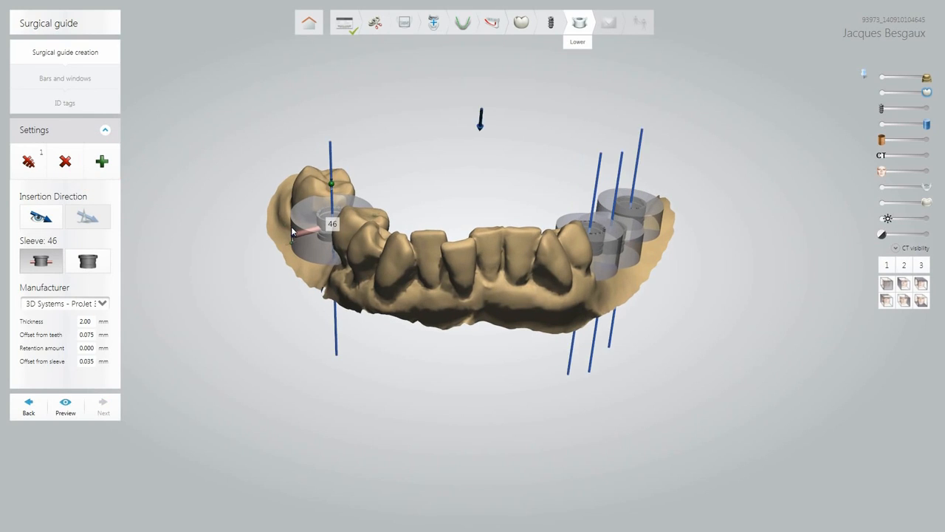
pyautogui.scroll(3, 291, 226)
pyautogui.scroll(2, 291, 231)
pyautogui.moveTo(384, 307); pyautogui.dragTo(485, 301, button='right')
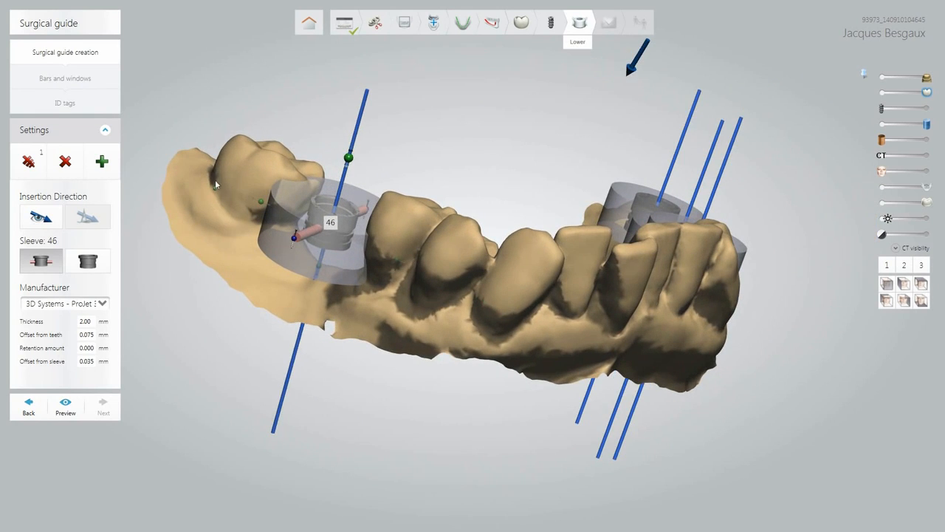
pyautogui.moveTo(239, 186); pyautogui.dragTo(271, 198, button='middle')
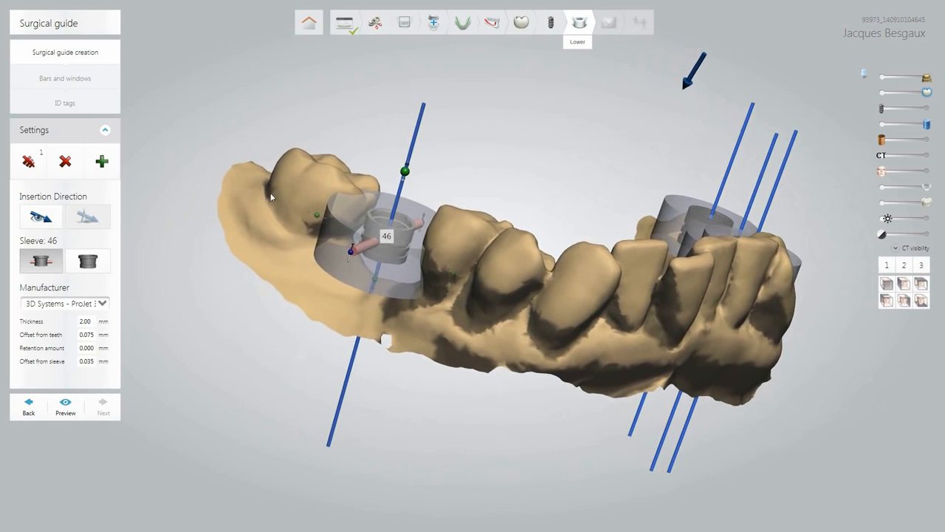
pyautogui.click(271, 195)
pyautogui.click(284, 215)
pyautogui.click(298, 230)
pyautogui.click(351, 233)
pyautogui.click(475, 279)
# Close the outline behind sleeve 46 at its start point and add it as the second patch.
pyautogui.moveTo(352, 280); pyautogui.dragTo(453, 191, button='right')
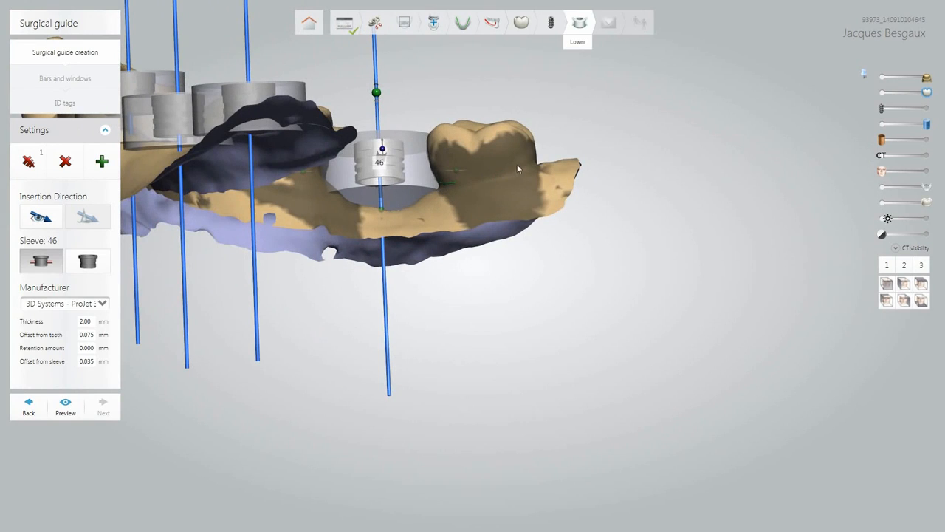
pyautogui.moveTo(517, 168); pyautogui.dragTo(439, 192, button='right')
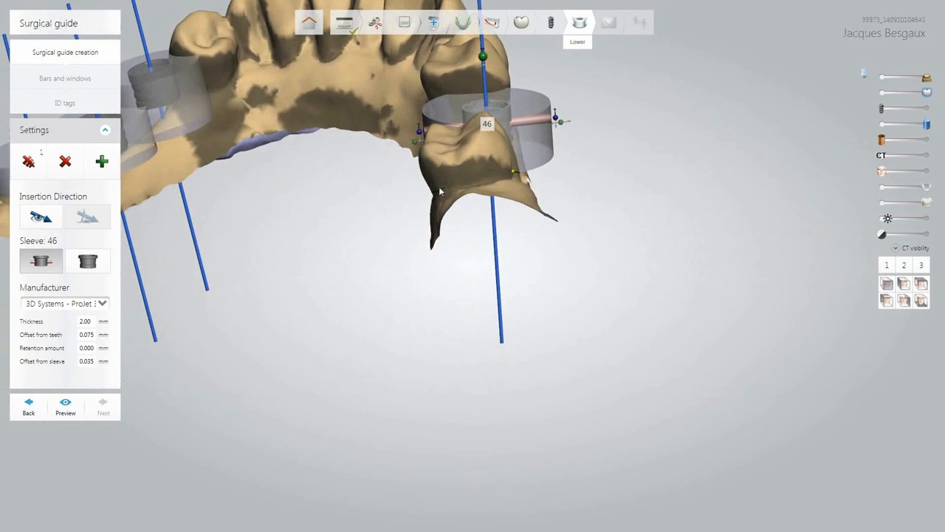
pyautogui.click(495, 180)
pyautogui.moveTo(511, 181); pyautogui.dragTo(414, 192, button='right')
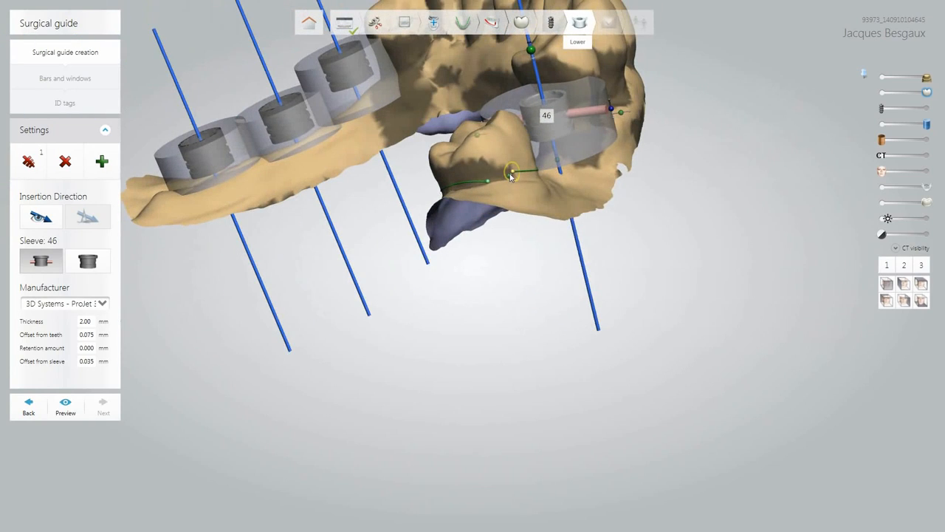
pyautogui.click(510, 175)
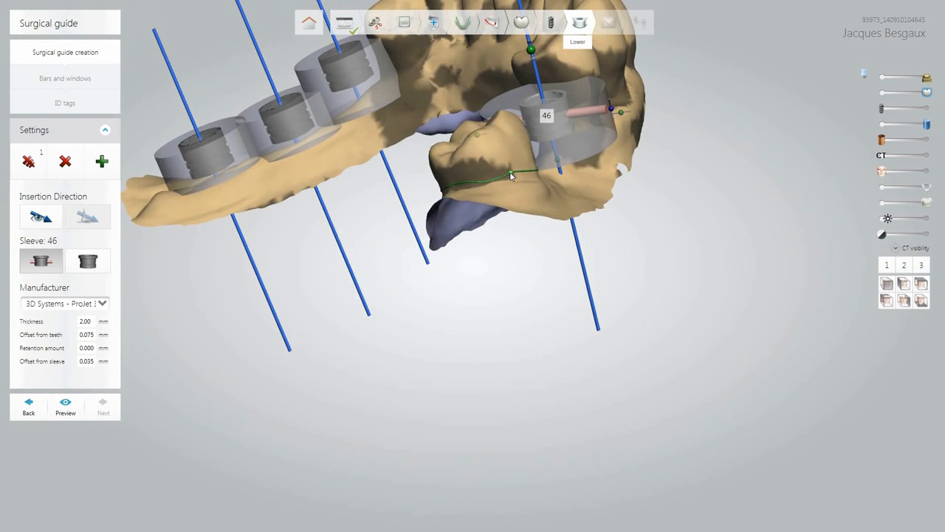
pyautogui.click(110, 166)
# Extend the green guide outline along the teeth and gum toward the right-side sleeves.
pyautogui.click(887, 282)
pyautogui.moveTo(440, 267); pyautogui.dragTo(399, 262, button='right')
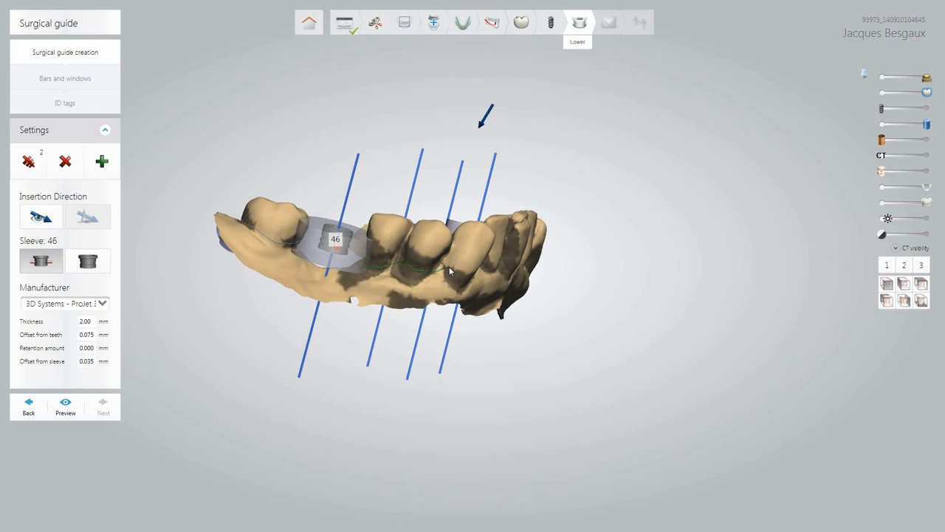
pyautogui.moveTo(490, 276); pyautogui.dragTo(416, 270, button='right')
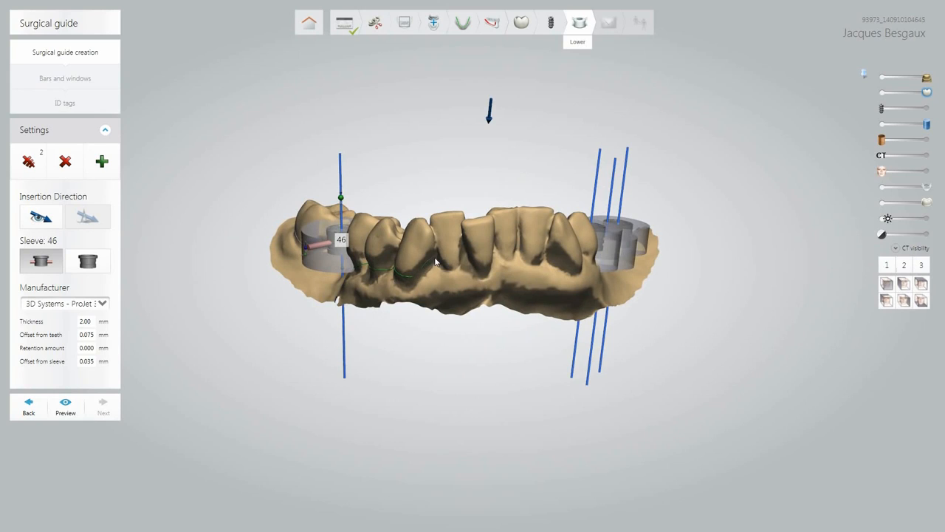
pyautogui.click(438, 258)
pyautogui.moveTo(508, 264); pyautogui.dragTo(431, 266, button='right')
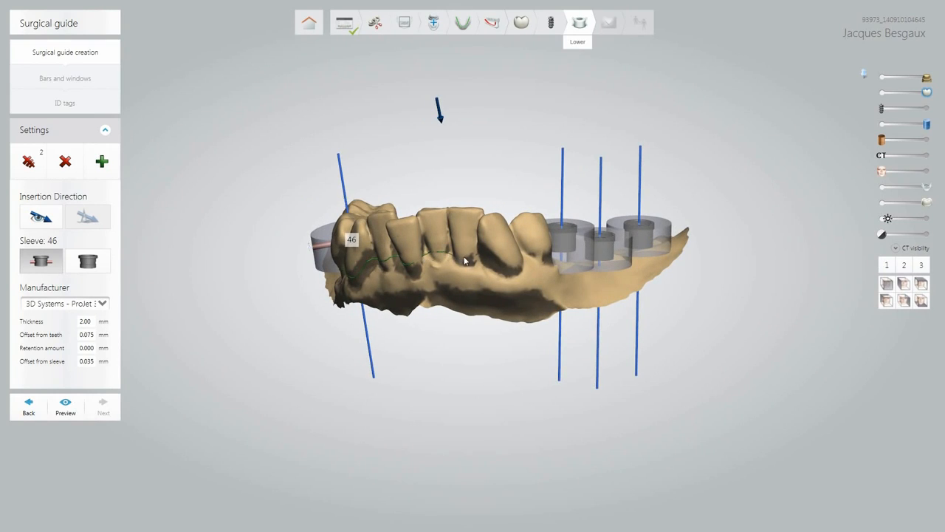
pyautogui.moveTo(531, 283); pyautogui.dragTo(448, 303, button='right')
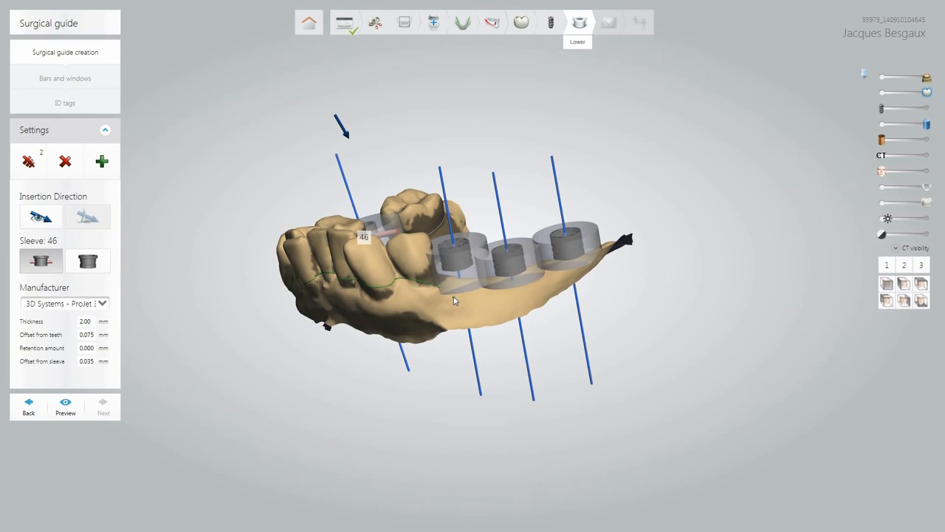
pyautogui.moveTo(453, 297)
pyautogui.mouseDown()
pyautogui.moveTo(520, 299)
pyautogui.moveTo(583, 271)
pyautogui.mouseUp()
# Inspect the outline around the sleeves from top, side and front views.
pyautogui.moveTo(598, 246); pyautogui.dragTo(627, 345, button='right')
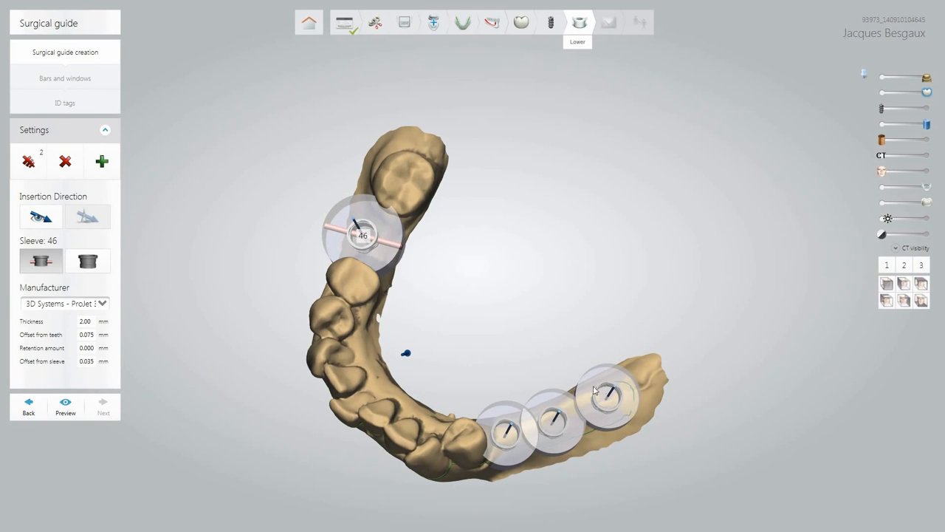
pyautogui.click(902, 303)
pyautogui.moveTo(609, 275); pyautogui.dragTo(387, 284, button='right')
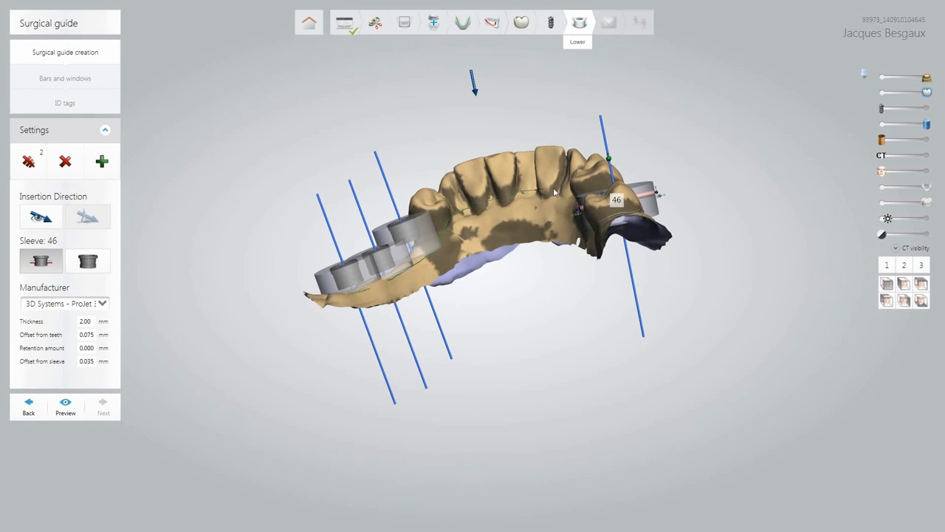
pyautogui.moveTo(531, 224); pyautogui.dragTo(683, 224, button='right')
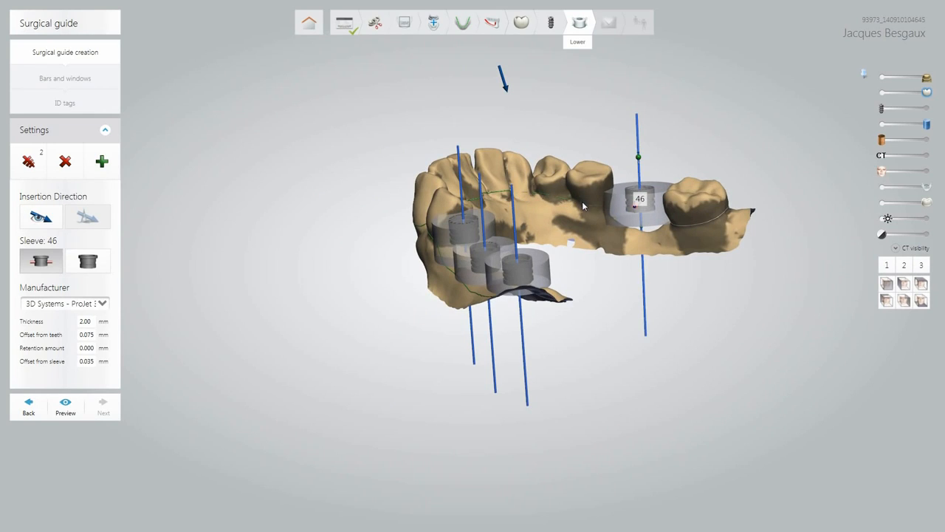
pyautogui.scroll(5, 609, 220)
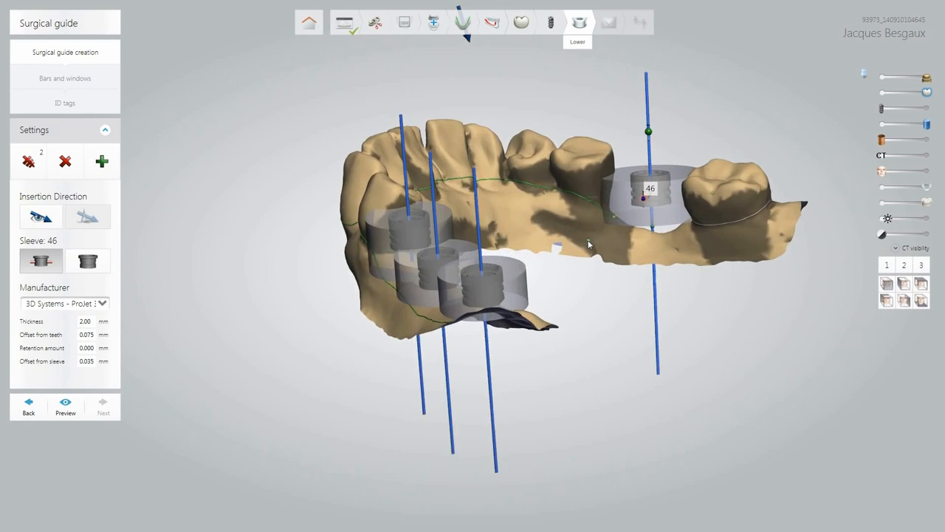
pyautogui.scroll(2, 632, 211)
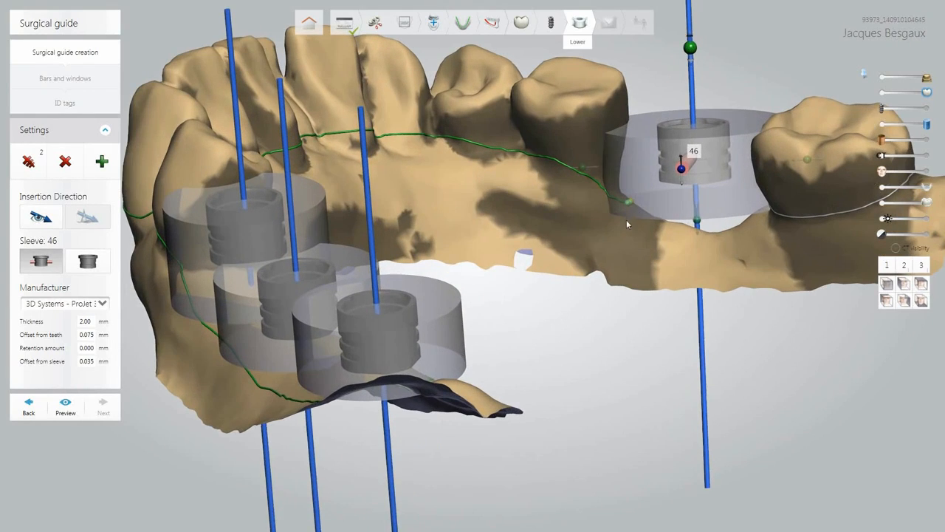
pyautogui.moveTo(626, 219); pyautogui.dragTo(599, 222, button='right')
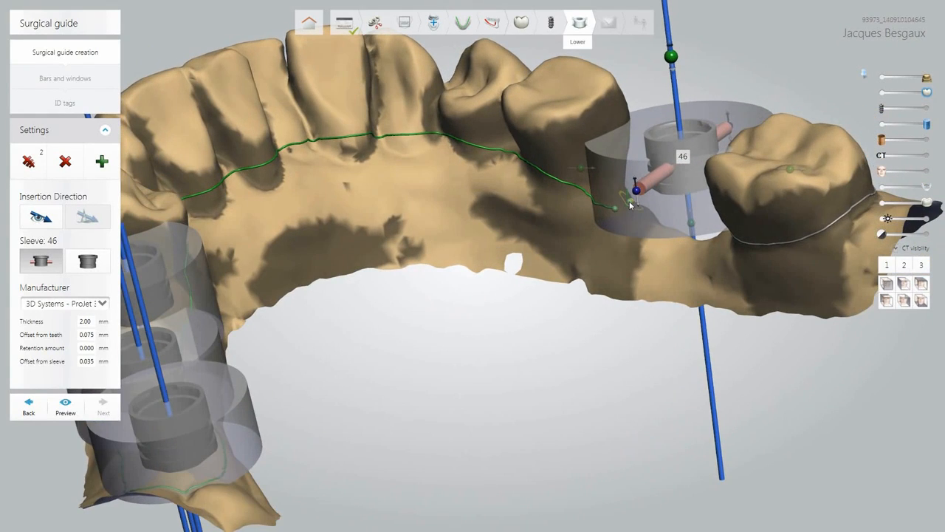
pyautogui.click(885, 284)
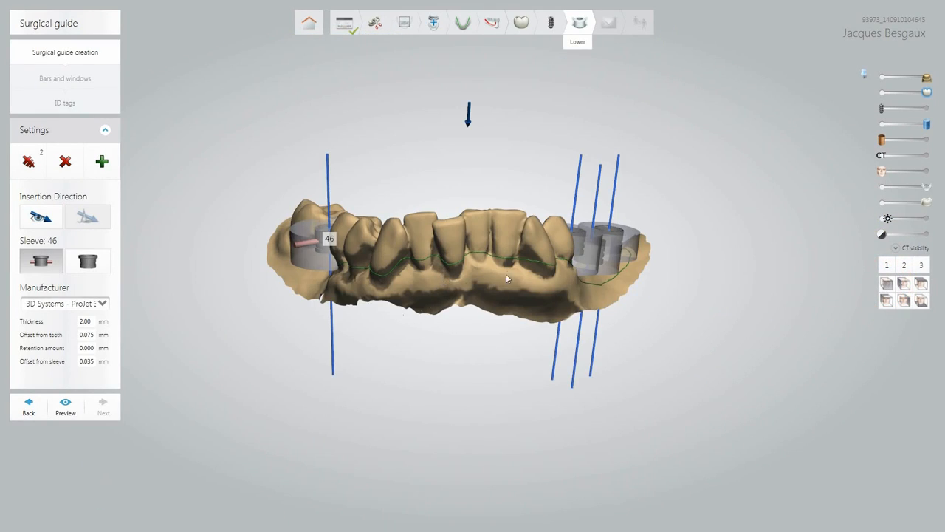
pyautogui.moveTo(537, 274)
pyautogui.mouseDown(button='right')
pyautogui.moveTo(419, 278)
pyautogui.moveTo(520, 275)
pyautogui.mouseUp(button='right')
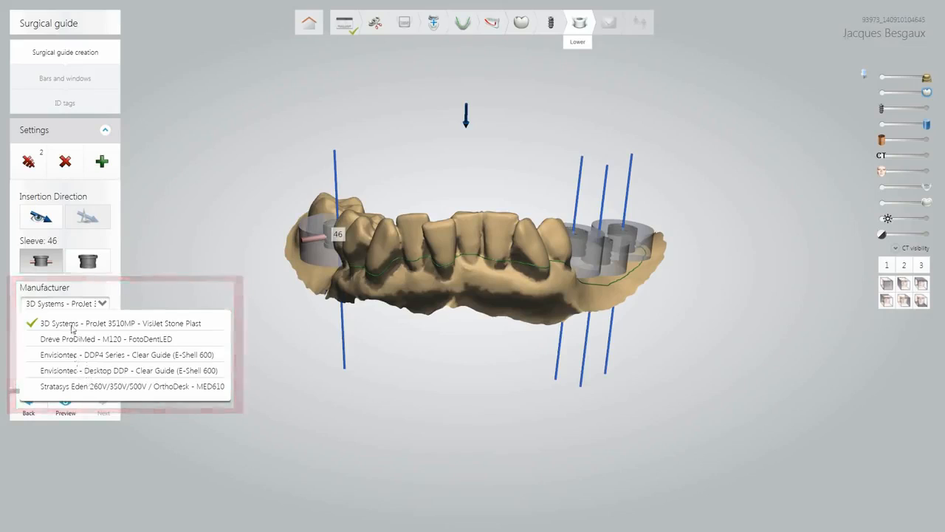
# Preview the guide with the 3D Systems ProJet settings and open the 2-D cross-section view.
pyautogui.click(72, 325)
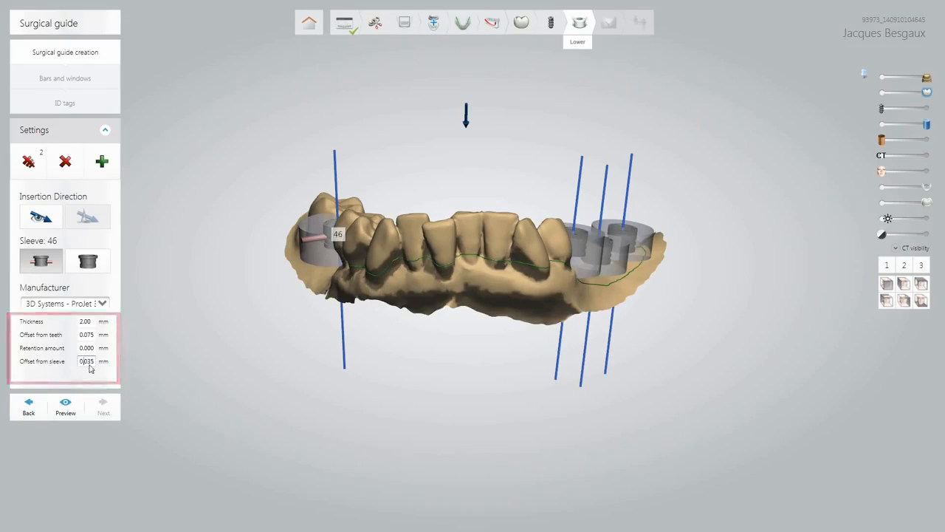
pyautogui.click(65, 405)
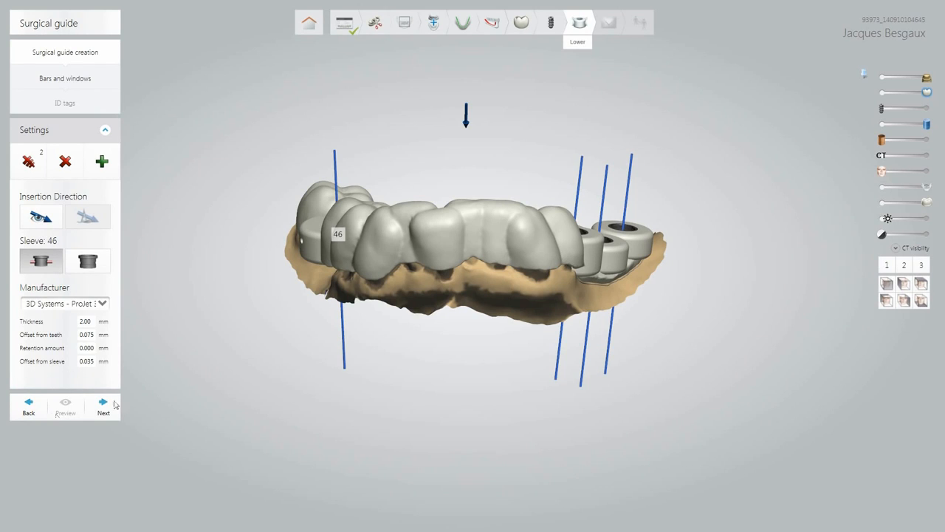
pyautogui.moveTo(417, 311); pyautogui.dragTo(444, 322, button='right')
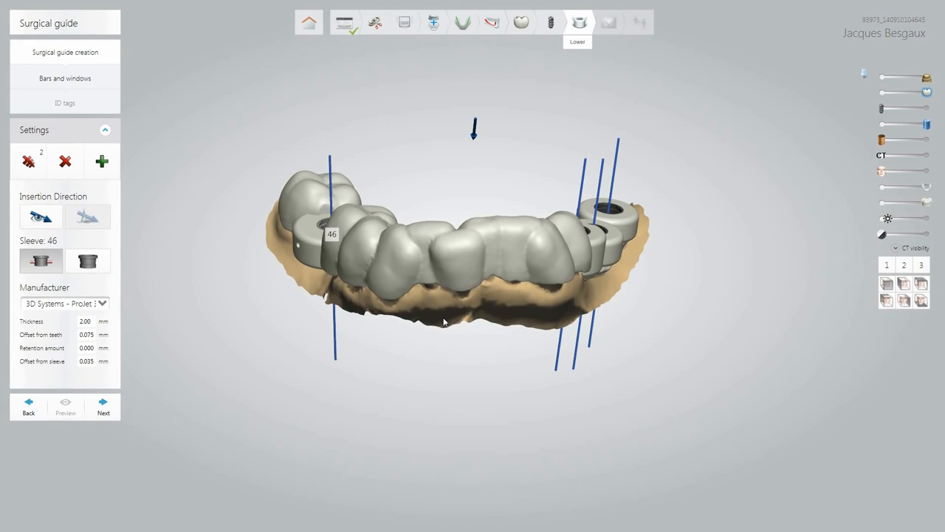
pyautogui.rightClick(688, 328)
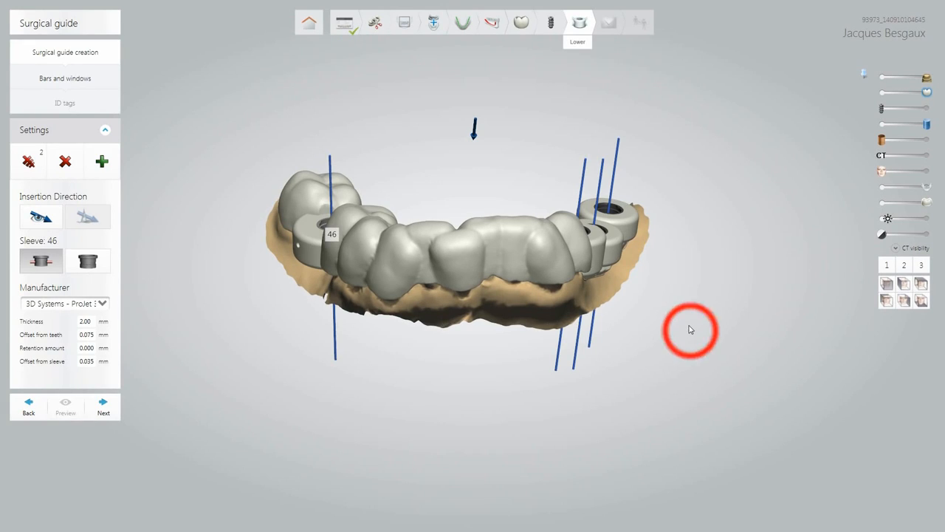
pyautogui.click(657, 318)
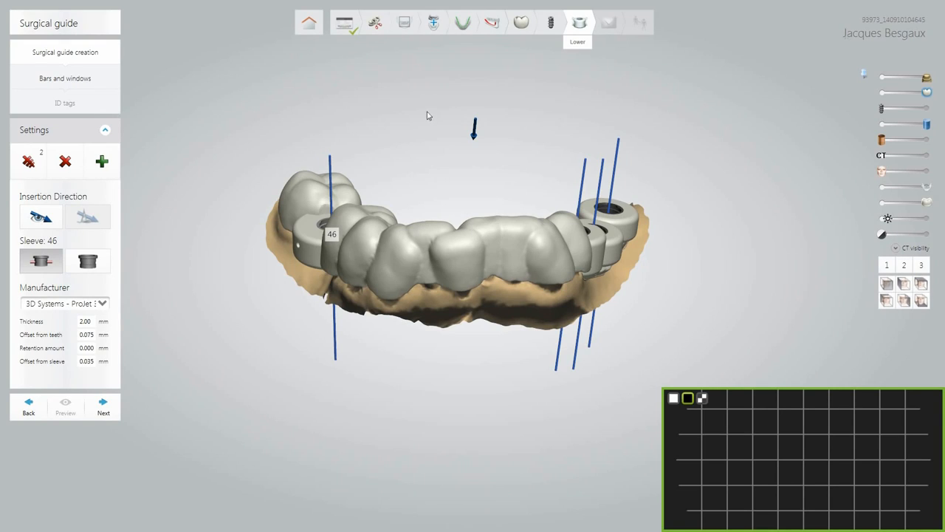
# Place a cross-section line through the front teeth and orient the section plane to face front.
pyautogui.moveTo(429, 111)
pyautogui.mouseDown()
pyautogui.moveTo(420, 359)
pyautogui.moveTo(434, 394)
pyautogui.mouseUp()
pyautogui.scroll(-5, 433, 395)
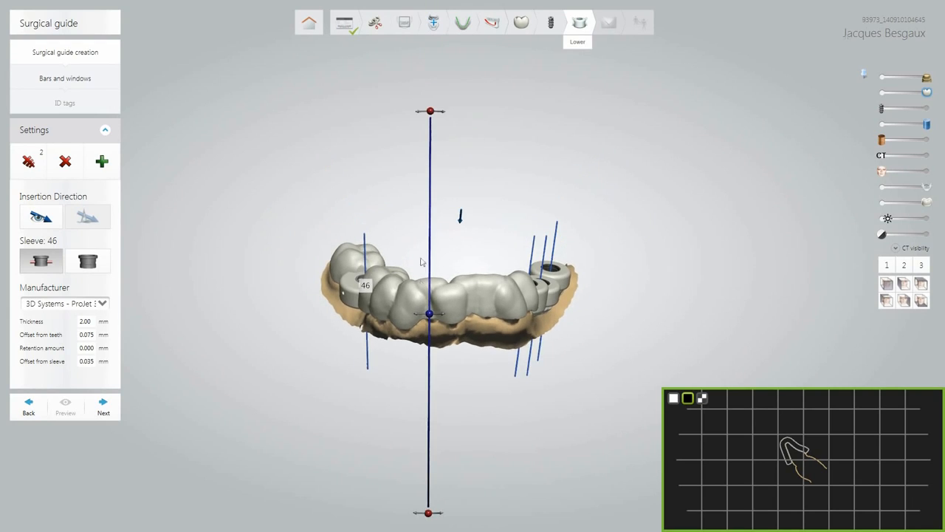
pyautogui.moveTo(480, 296); pyautogui.dragTo(328, 293)
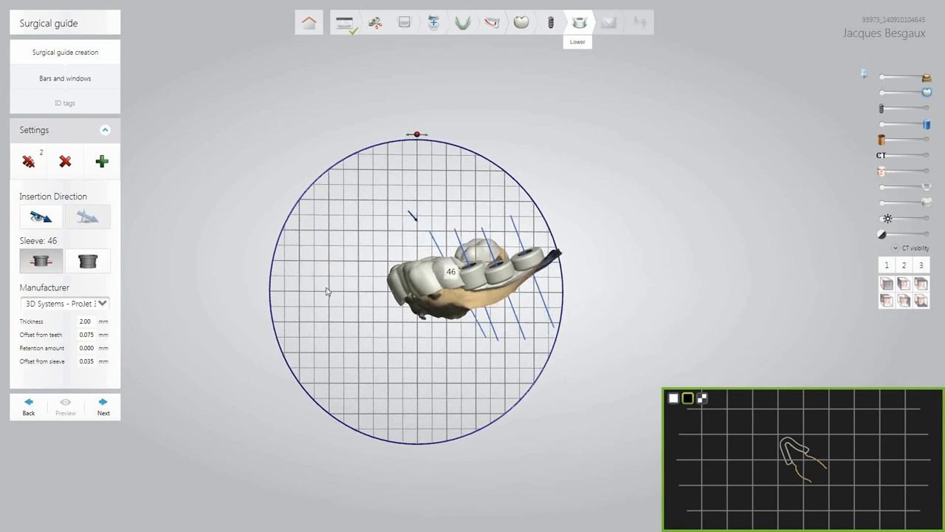
pyautogui.moveTo(418, 139); pyautogui.dragTo(344, 152)
pyautogui.moveTo(476, 308); pyautogui.dragTo(642, 295, button='right')
pyautogui.scroll(5, 507, 321)
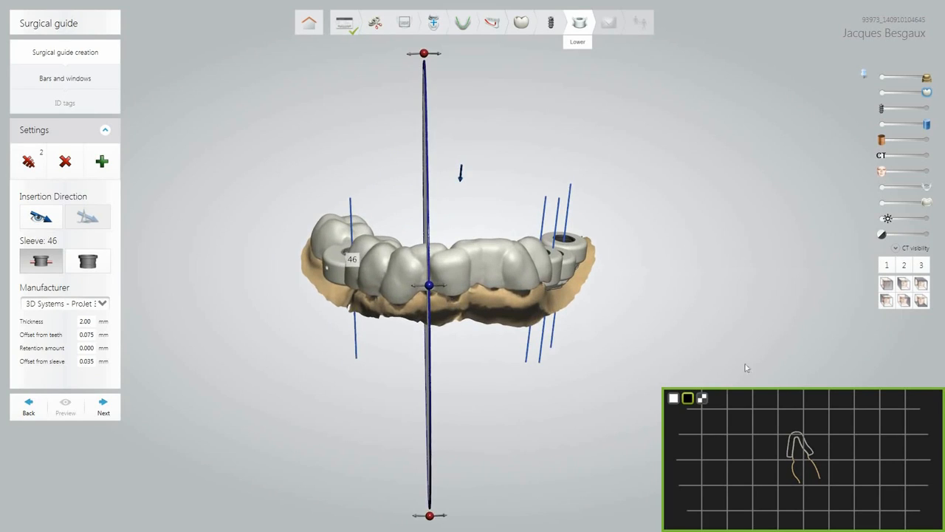
pyautogui.moveTo(479, 287); pyautogui.dragTo(507, 274, button='right')
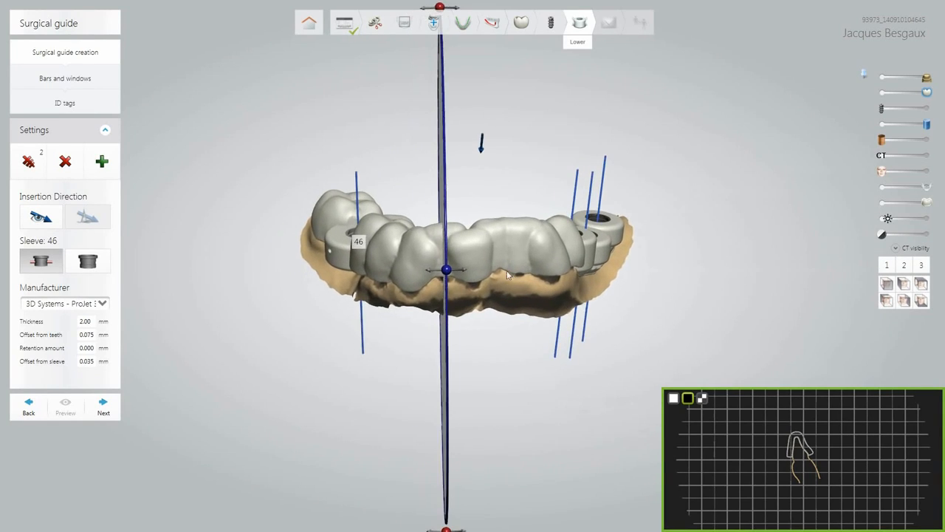
# Maximize the cross-section, zoom in, and measure the guide thickness at about 2.1 mm.
pyautogui.click(920, 398)
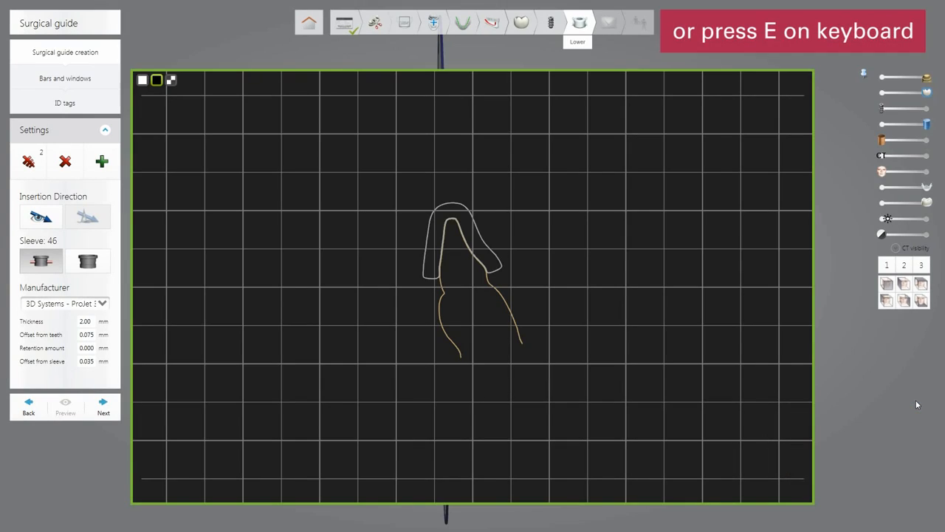
pyautogui.scroll(5, 443, 249)
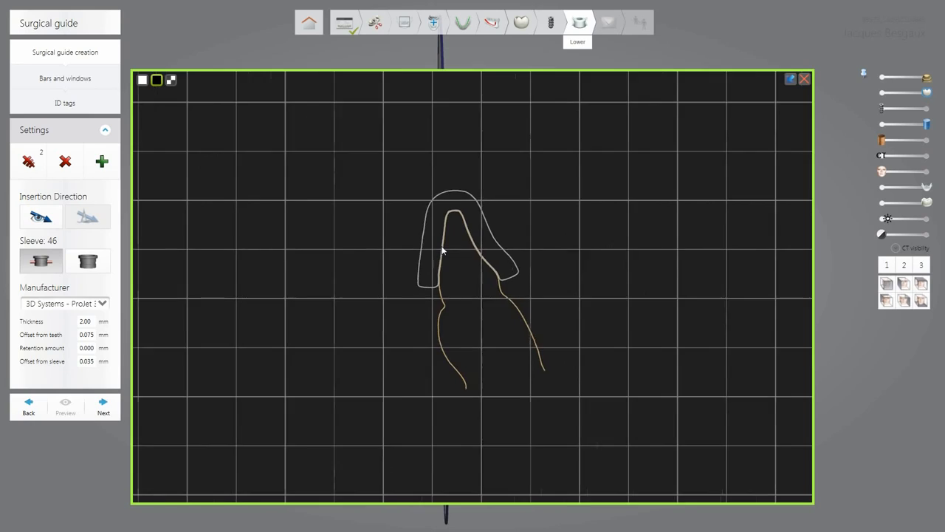
pyautogui.scroll(5, 477, 241)
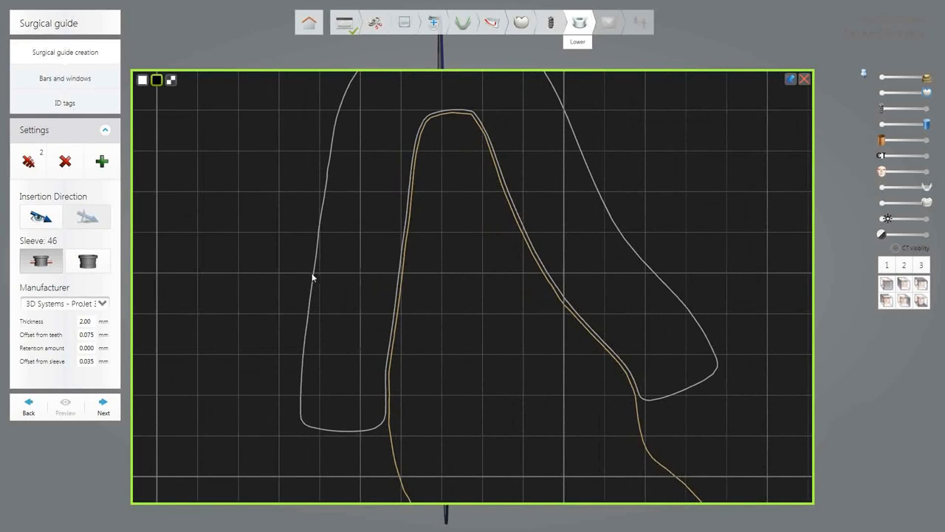
pyautogui.click(313, 275)
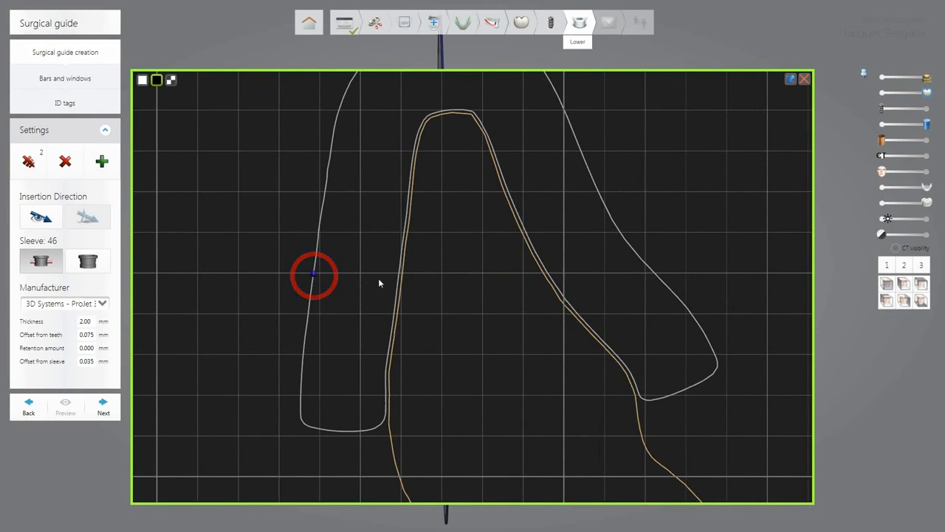
pyautogui.click(397, 277)
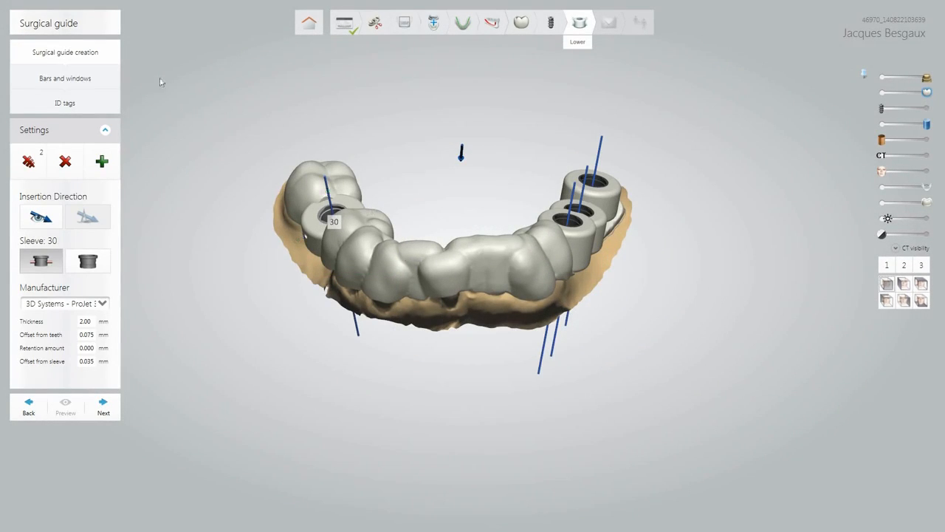
# Switch to the Bars and windows step and view the guide from above.
pyautogui.click(107, 77)
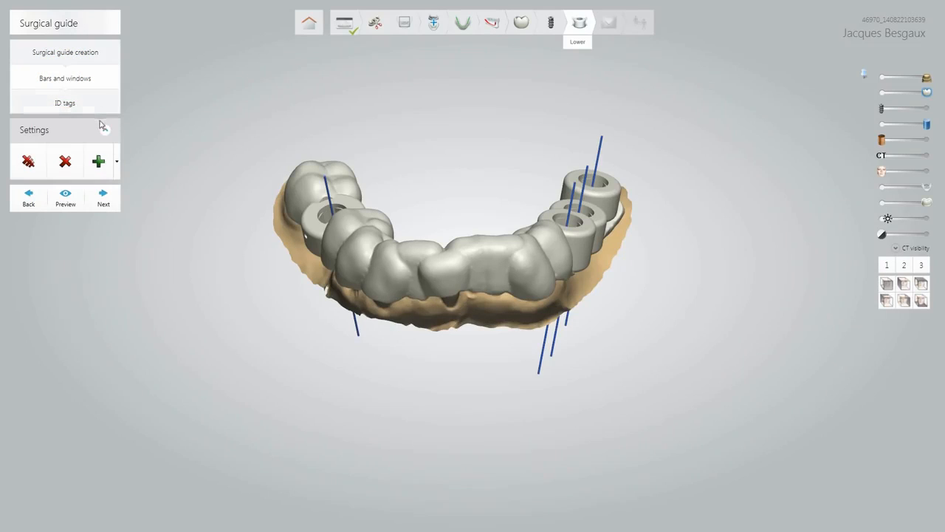
pyautogui.click(919, 285)
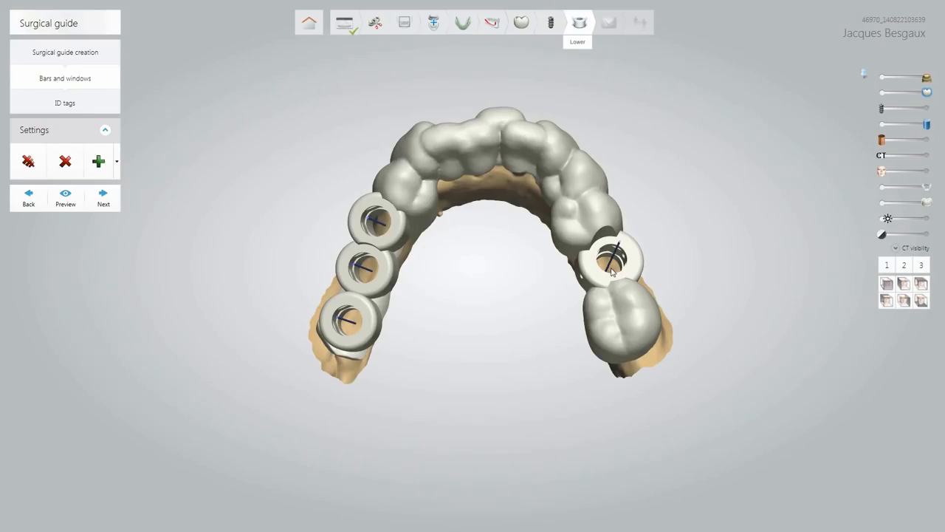
pyautogui.moveTo(611, 268); pyautogui.dragTo(623, 268, button='right')
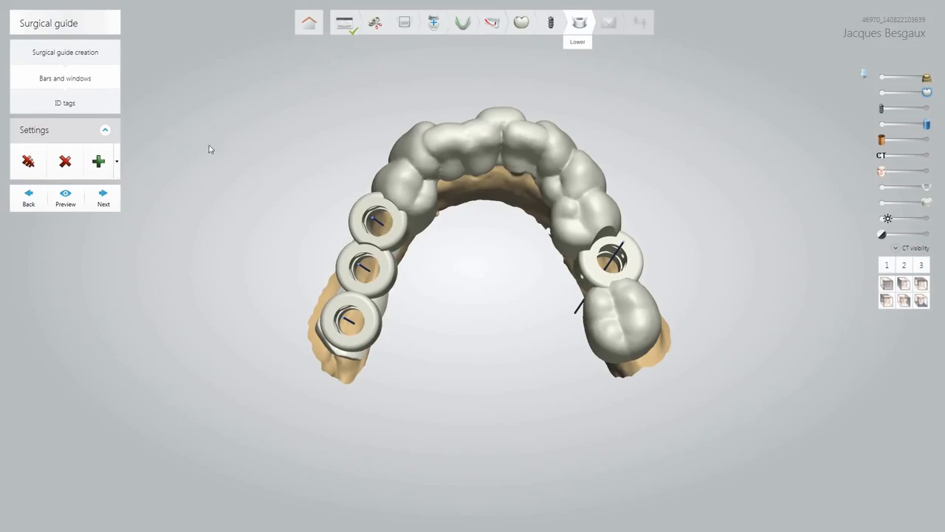
# Draw a support bar across the arch, extending its left end and widening it.
pyautogui.click(116, 161)
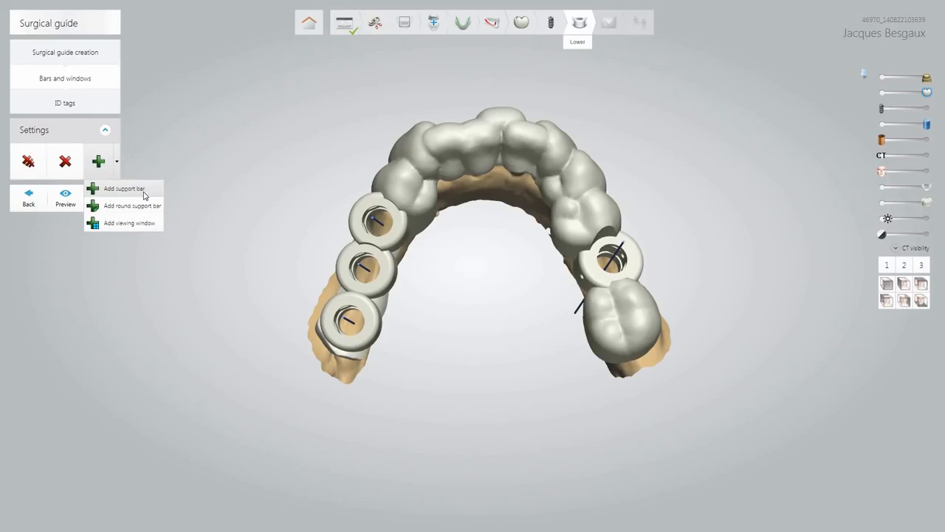
pyautogui.click(145, 194)
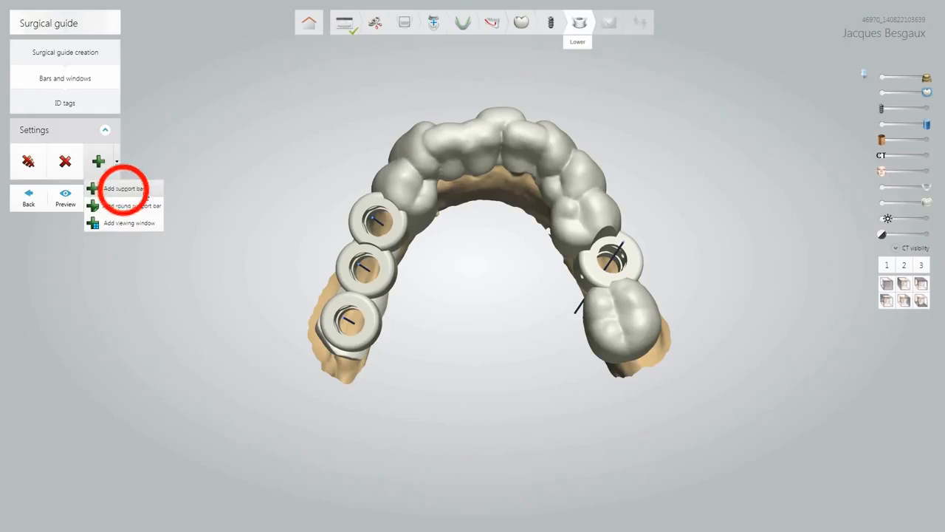
pyautogui.click(426, 207)
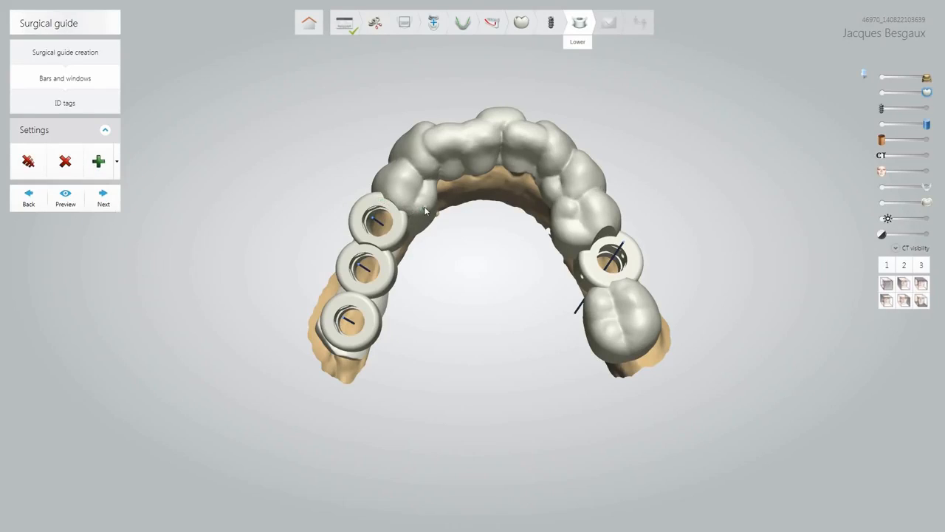
pyautogui.click(566, 205)
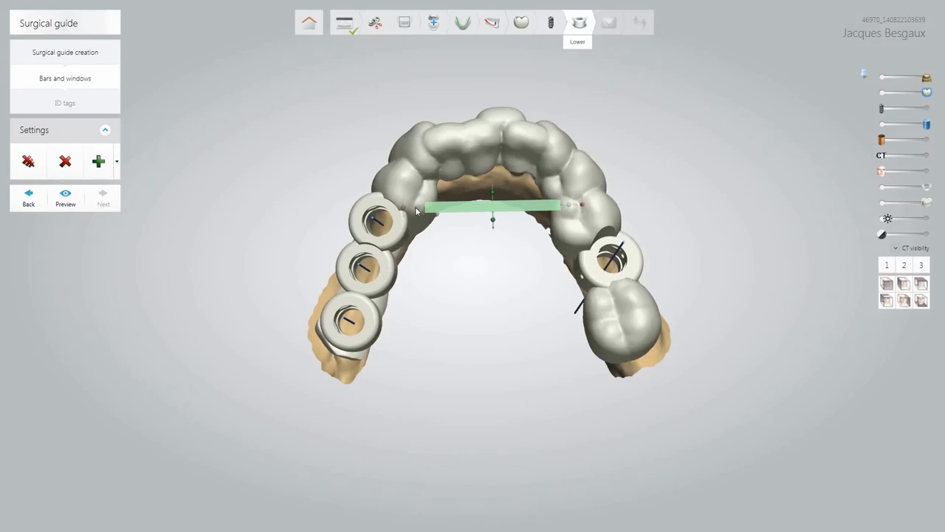
pyautogui.moveTo(416, 211); pyautogui.dragTo(409, 210)
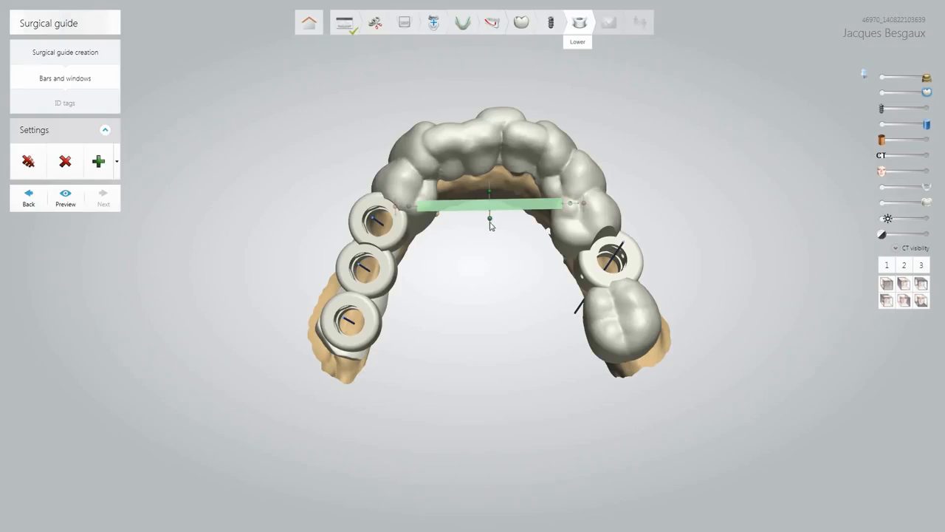
pyautogui.moveTo(489, 220); pyautogui.dragTo(489, 225)
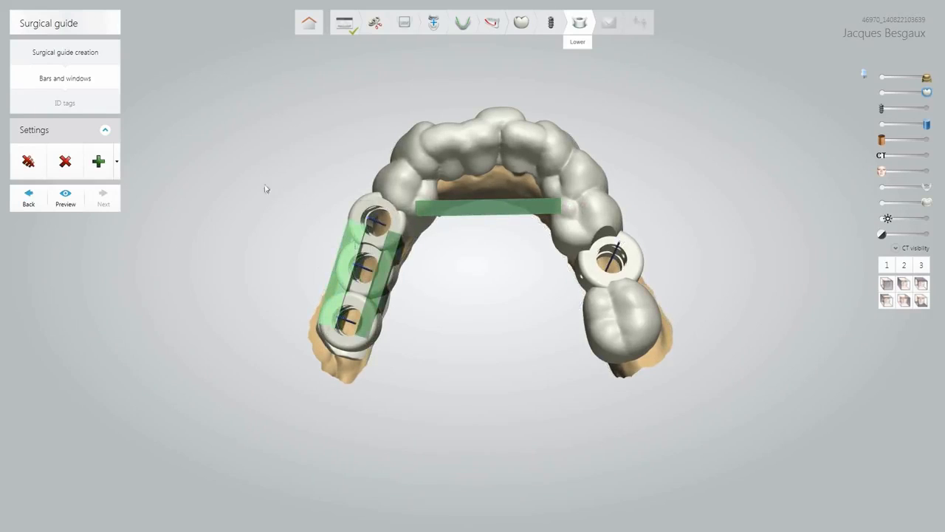
pyautogui.click(117, 162)
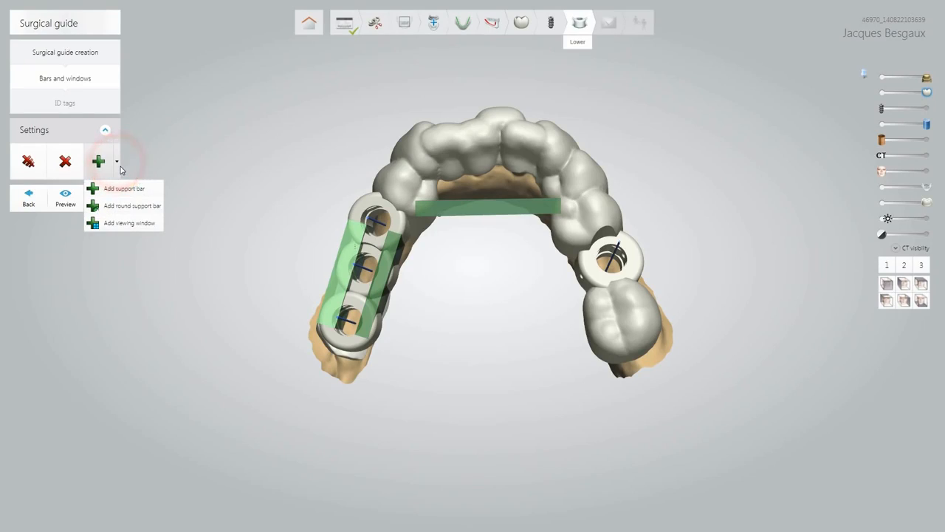
# Cut two viewing windows over the front teeth and preview the guide.
pyautogui.click(122, 223)
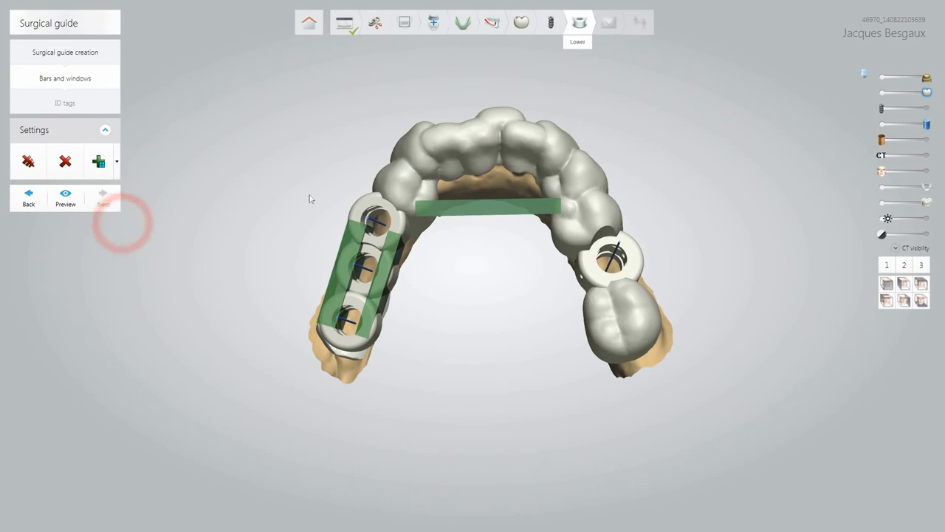
pyautogui.click(436, 139)
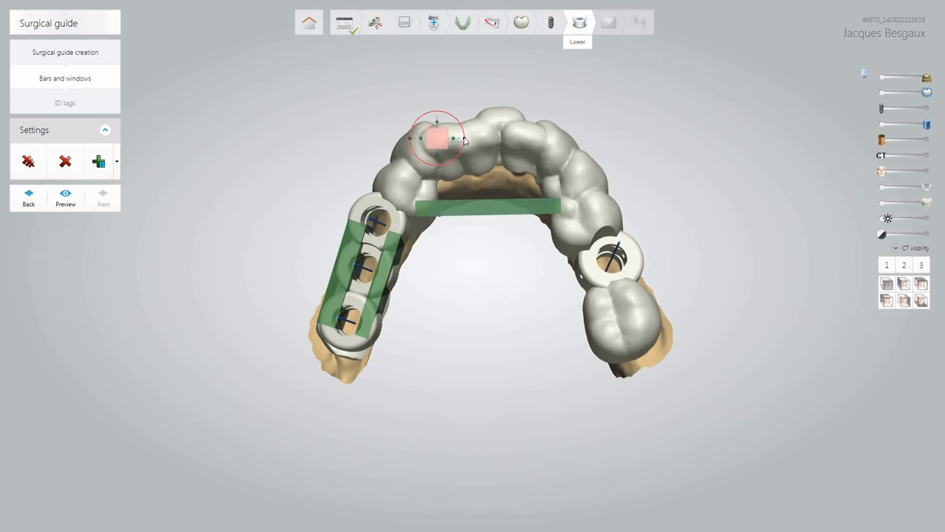
pyautogui.moveTo(464, 140); pyautogui.dragTo(493, 133)
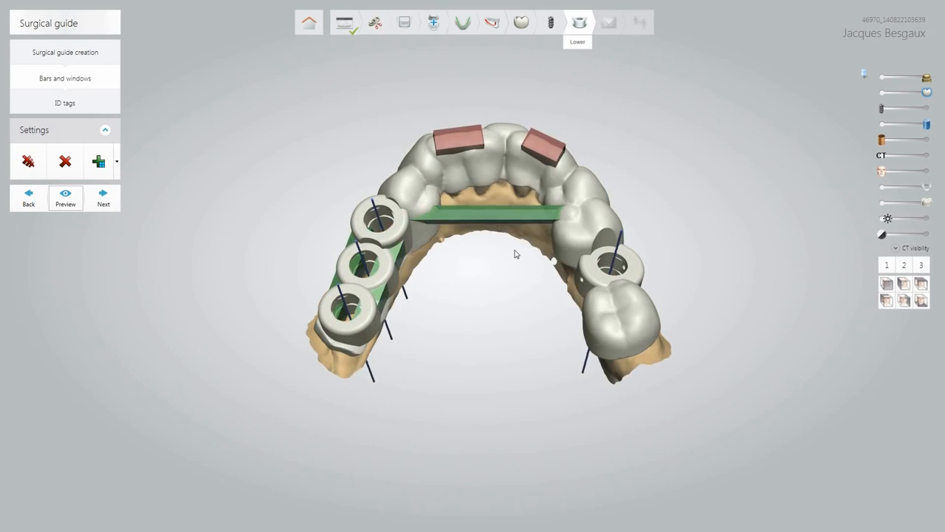
pyautogui.moveTo(514, 254); pyautogui.dragTo(496, 274, button='right')
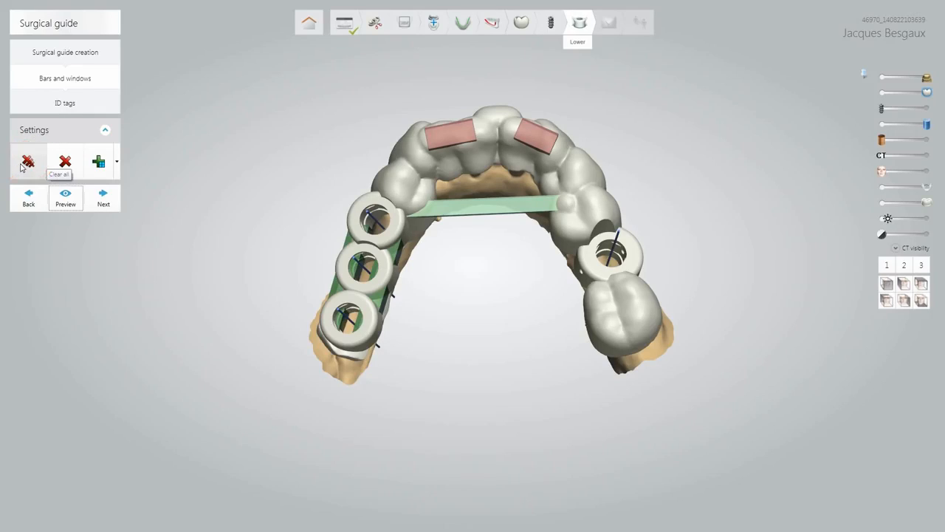
pyautogui.click(70, 205)
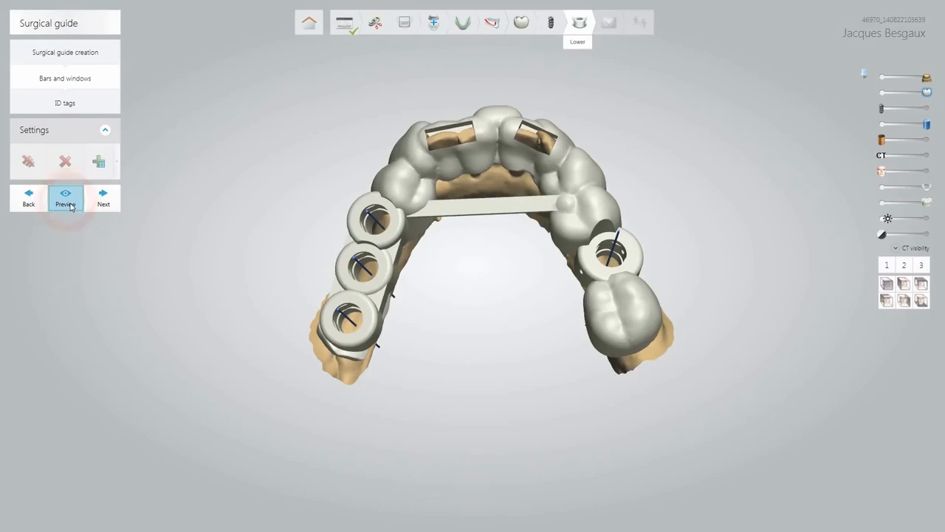
pyautogui.click(77, 104)
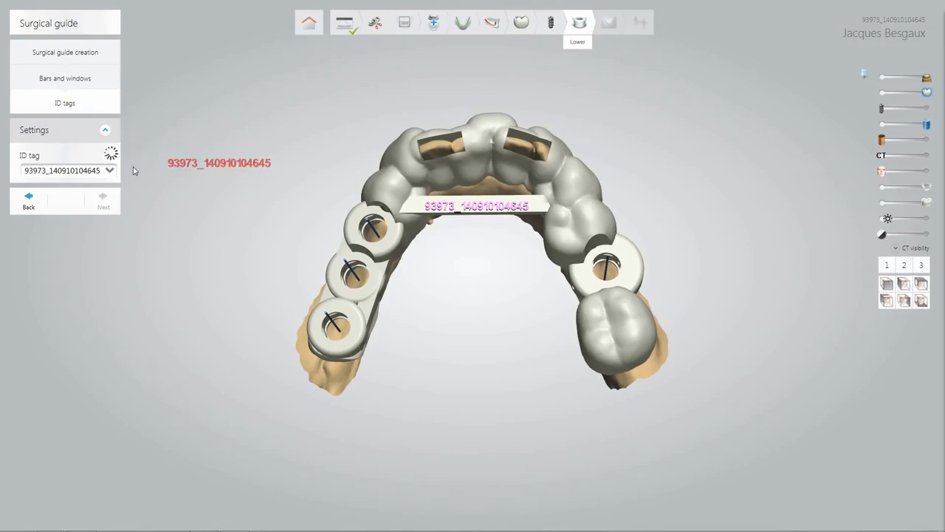
# Set the ID tag to a short patient-name label, emboss it on the cross bar, and continue to Send.
pyautogui.click(109, 170)
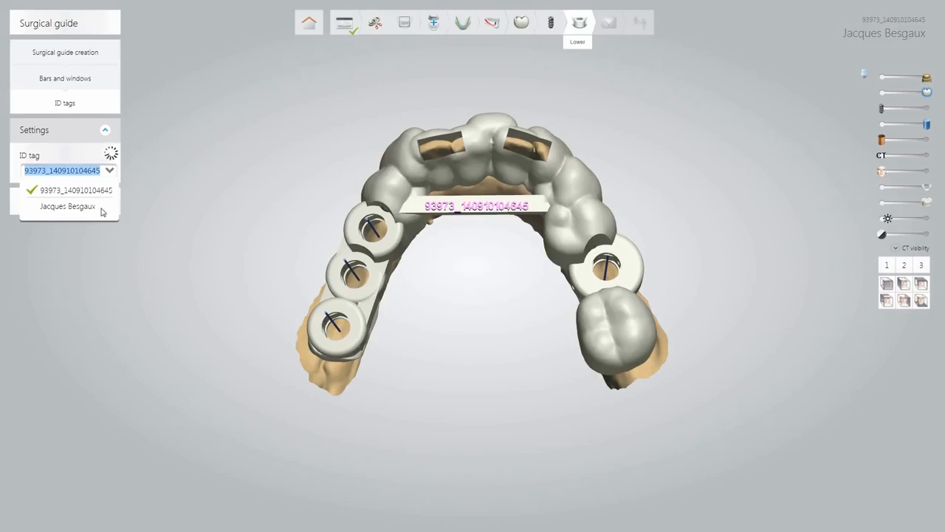
pyautogui.click(90, 209)
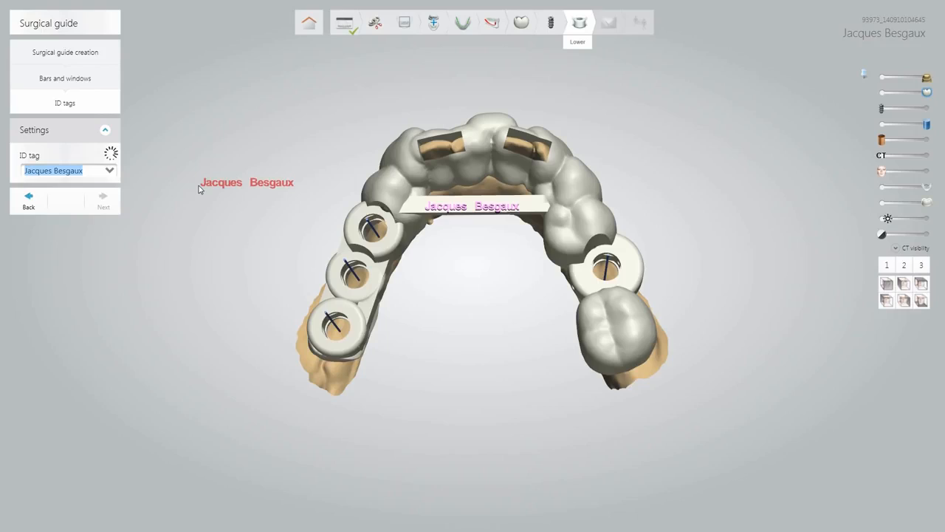
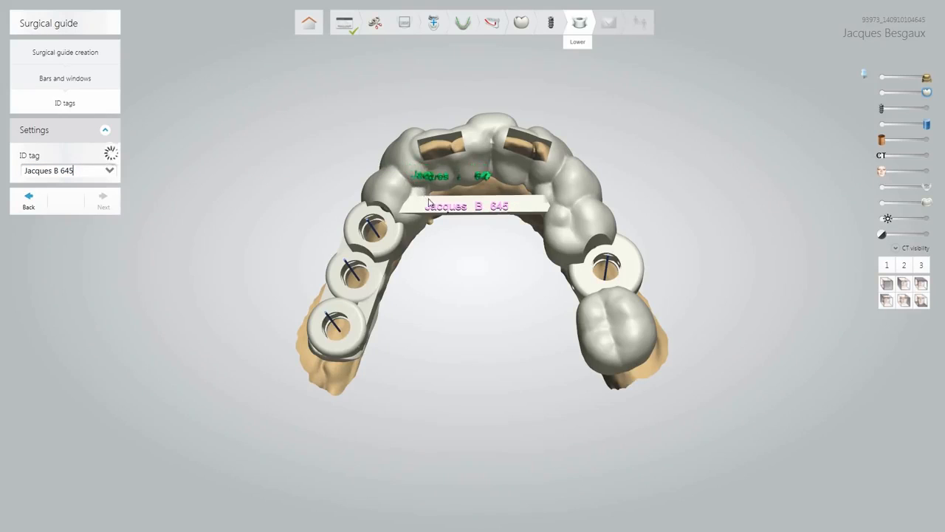
pyautogui.click(428, 207)
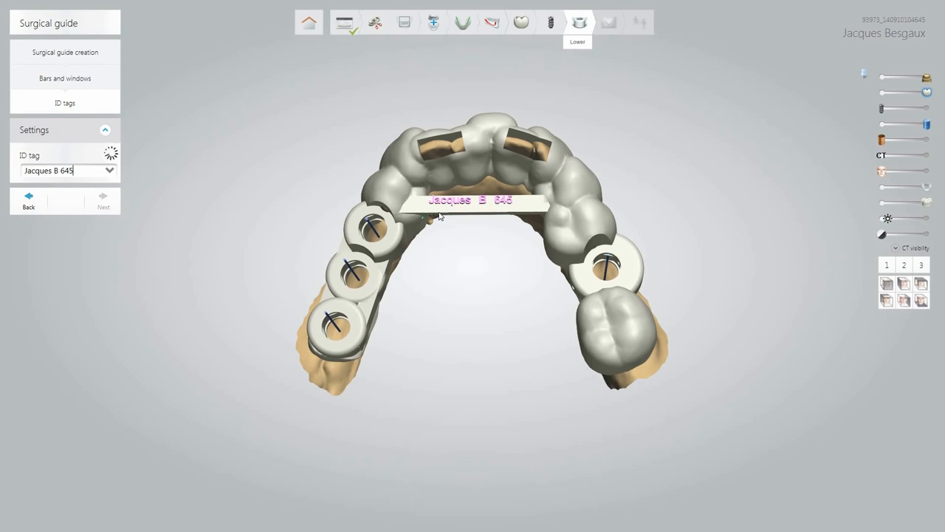
pyautogui.click(438, 212)
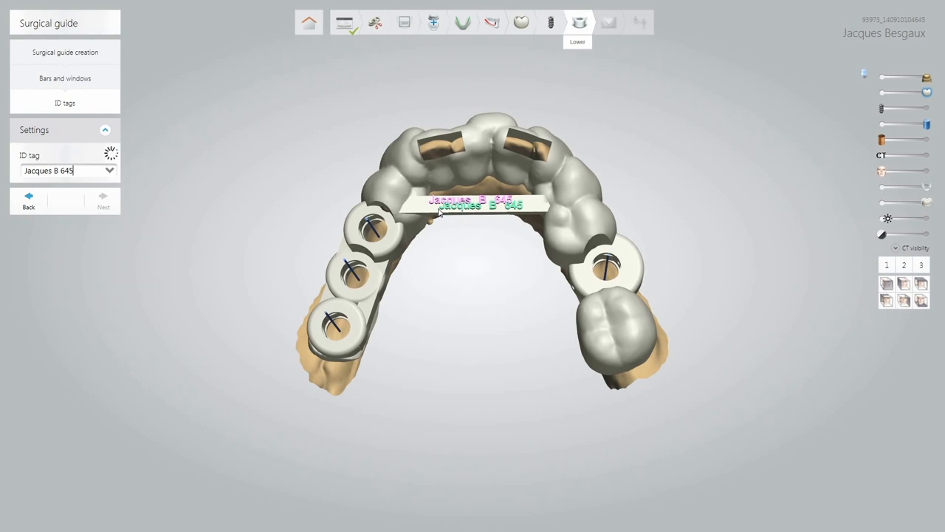
pyautogui.moveTo(462, 255)
pyautogui.mouseDown(button='right')
pyautogui.moveTo(475, 297)
pyautogui.moveTo(467, 225)
pyautogui.moveTo(446, 239)
pyautogui.moveTo(439, 258)
pyautogui.moveTo(451, 266)
pyautogui.mouseUp(button='right')
pyautogui.click(103, 202)
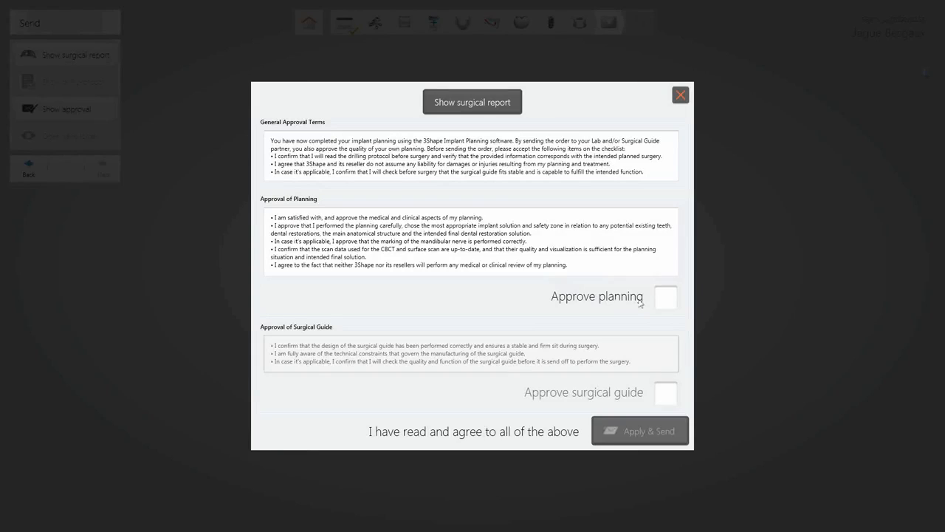
# Tick Approve planning and Approve surgical guide, then Apply & Send the lower guide and confirm.
pyautogui.click(663, 302)
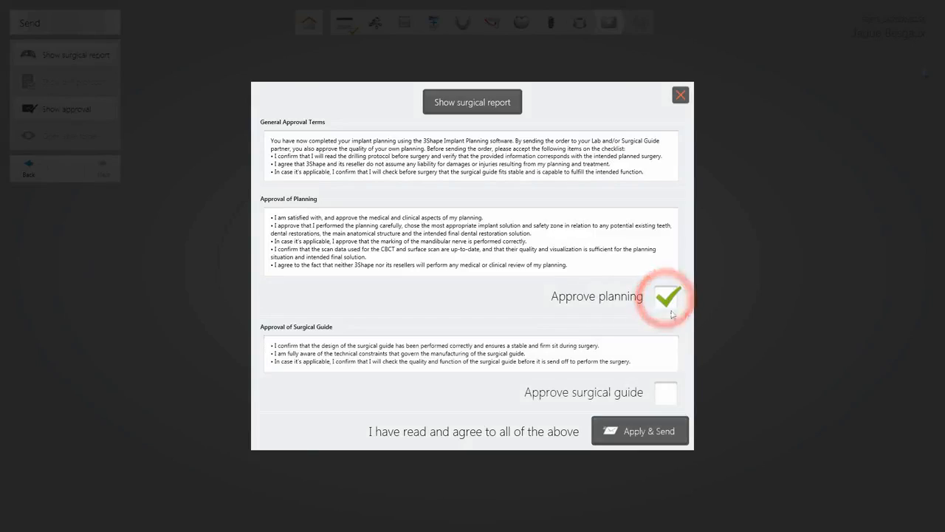
pyautogui.click(669, 397)
pyautogui.click(647, 438)
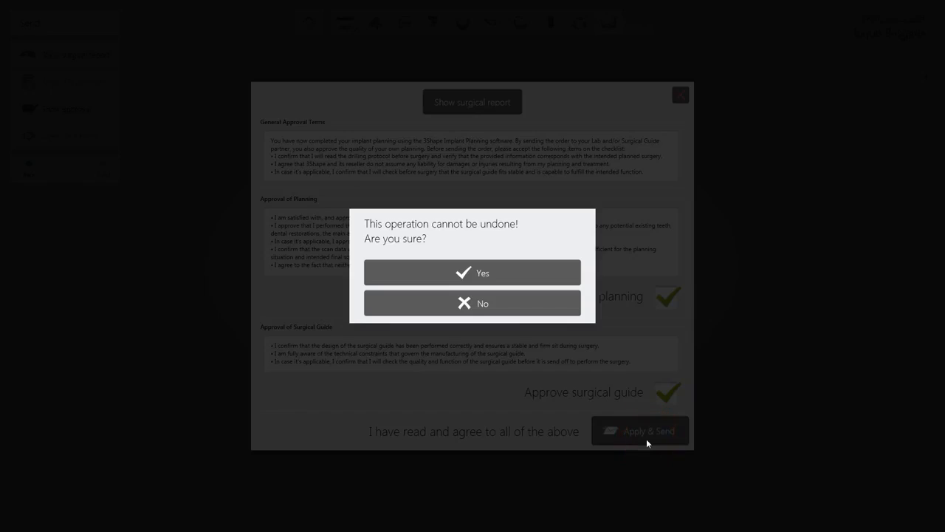
pyautogui.click(462, 271)
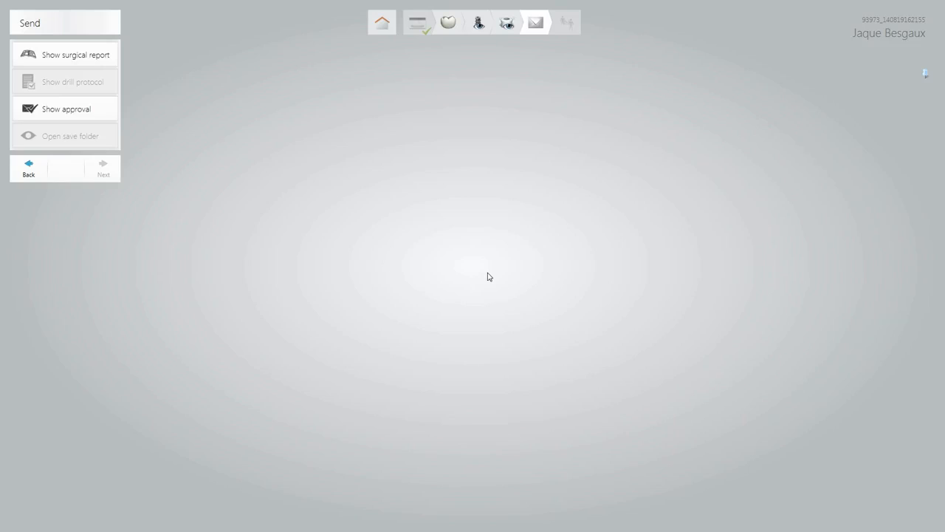
pyautogui.click(507, 27)
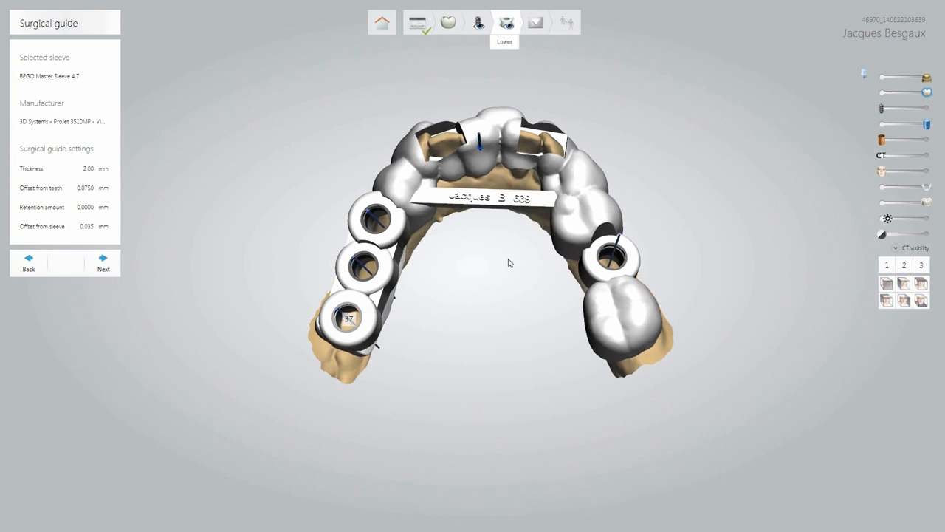
pyautogui.moveTo(508, 262); pyautogui.dragTo(492, 323, button='right')
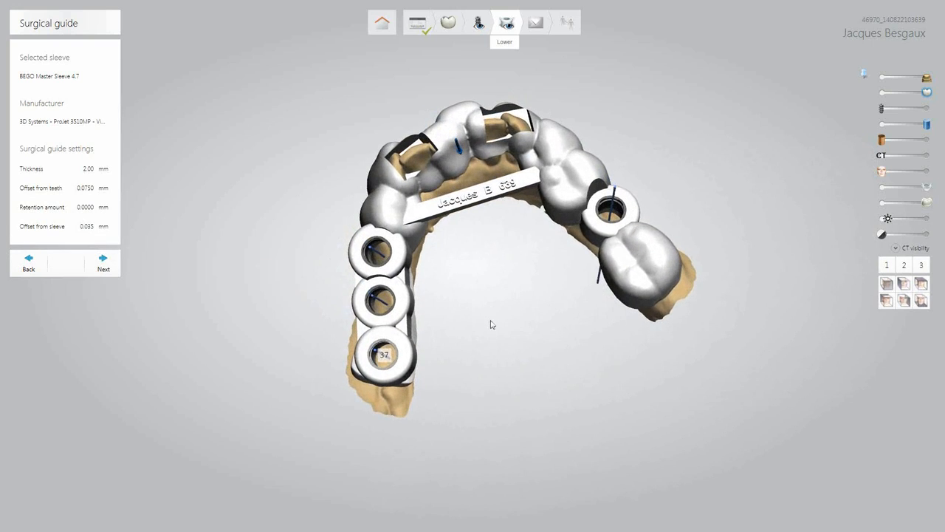
pyautogui.click(479, 24)
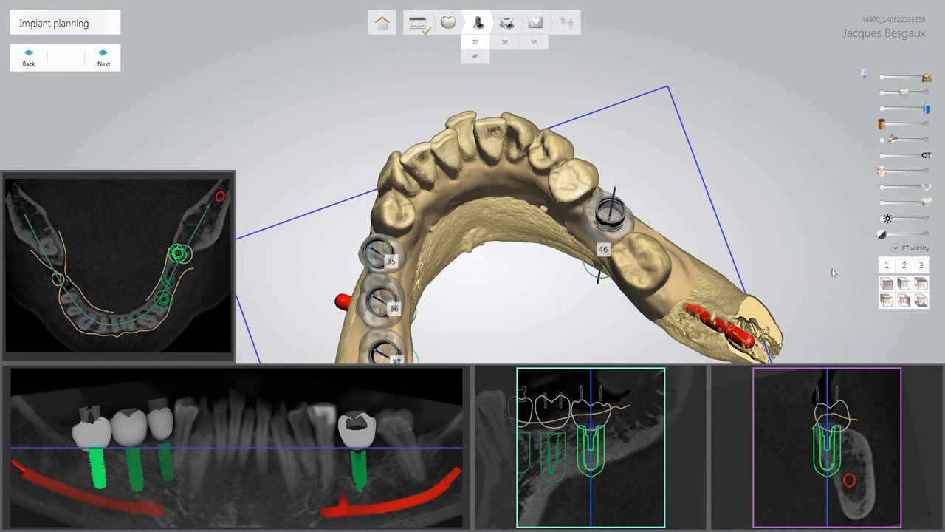
pyautogui.click(887, 284)
pyautogui.moveTo(577, 264)
pyautogui.mouseDown(button='right')
pyautogui.moveTo(580, 314)
pyautogui.moveTo(576, 279)
pyautogui.mouseUp(button='right')
pyautogui.click(506, 24)
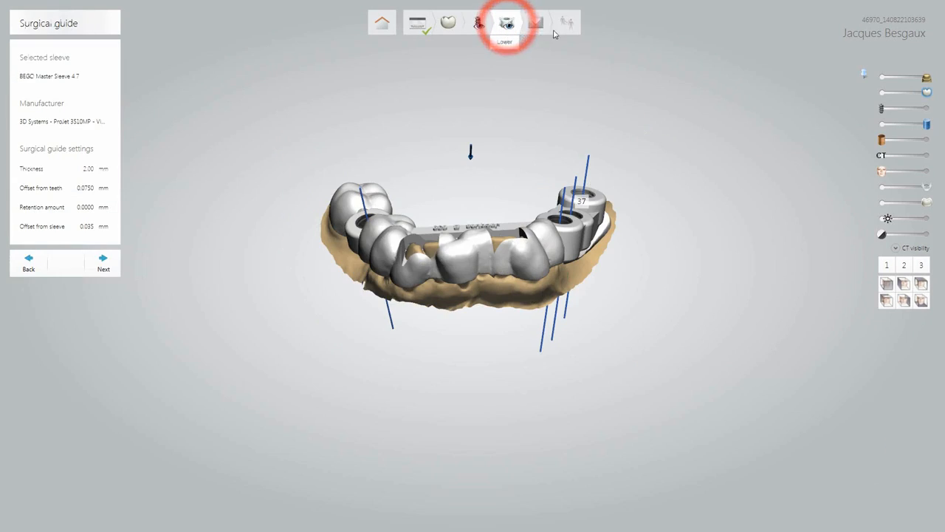
pyautogui.click(536, 25)
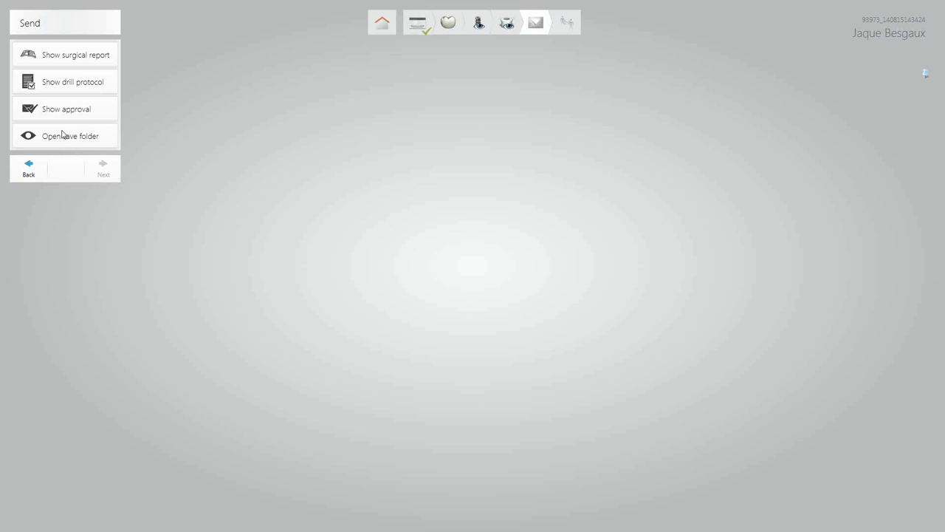
# Open Drilling protocol.pdf from the exported case folder in a maximized Adobe Reader.
pyautogui.click(65, 135)
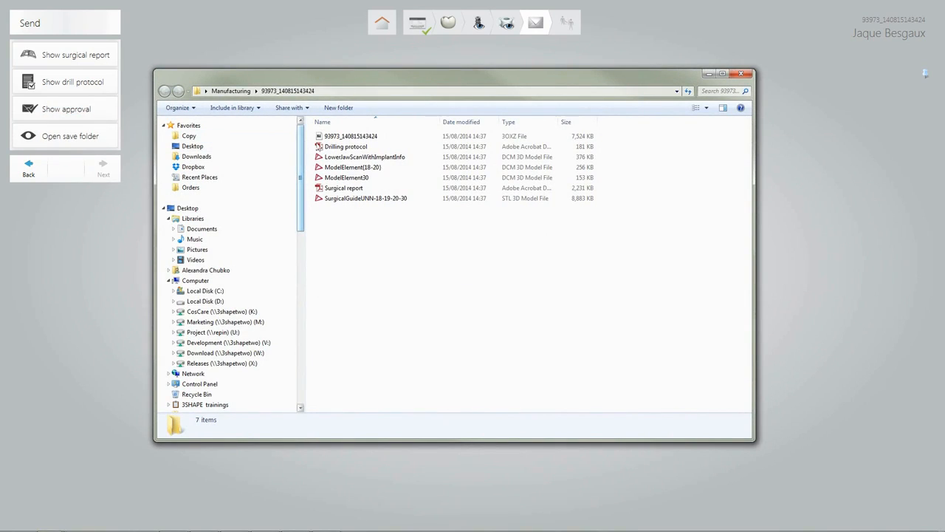
pyautogui.doubleClick(389, 147)
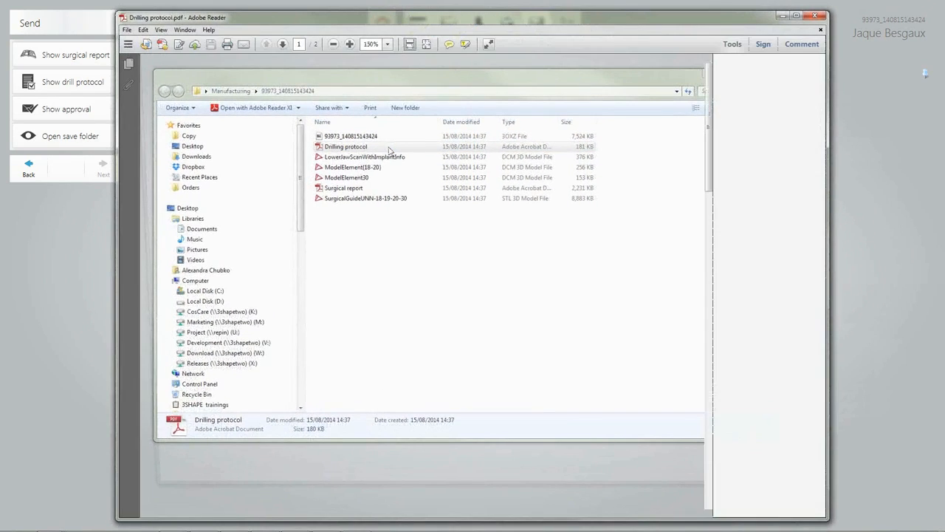
pyautogui.click(797, 16)
pyautogui.scroll(-4, 764, 90)
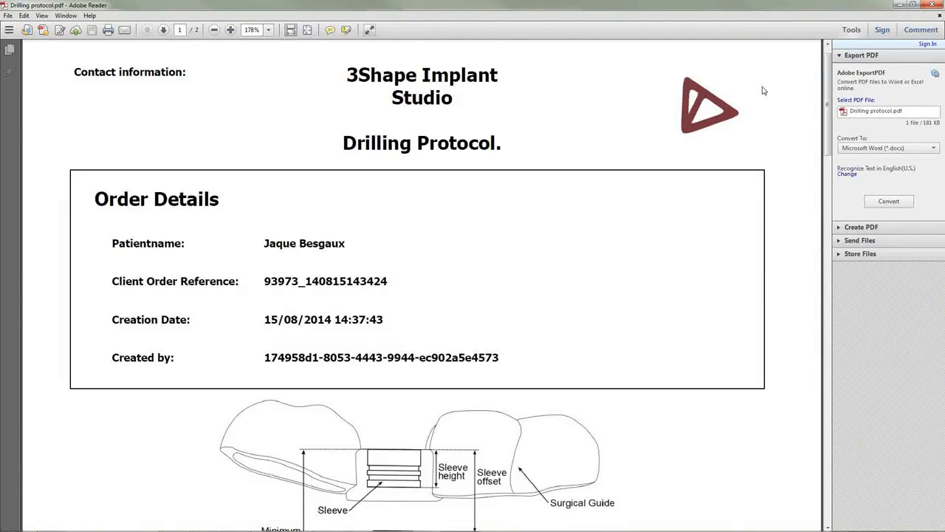
pyautogui.scroll(-9, 764, 90)
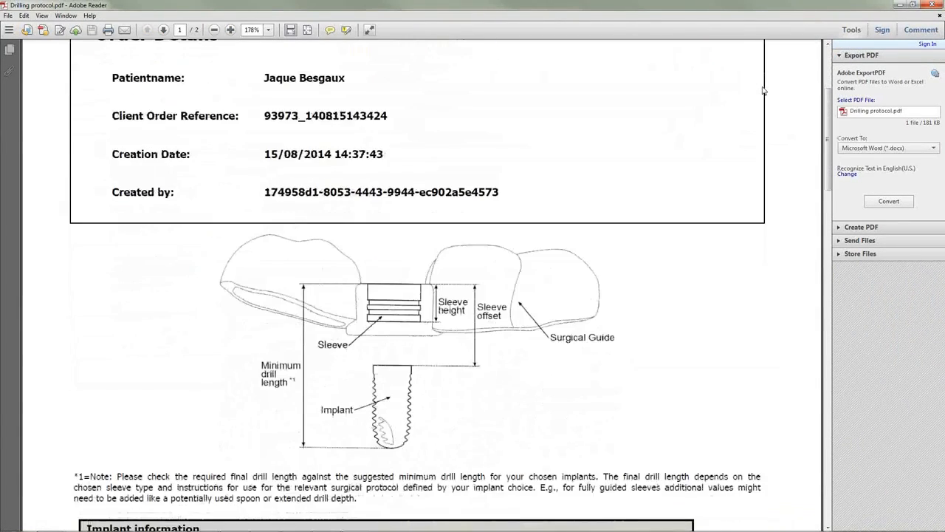
# Scroll through the implant tables and on to the surgical report's page 3 implant 35 views.
pyautogui.scroll(-15, 764, 90)
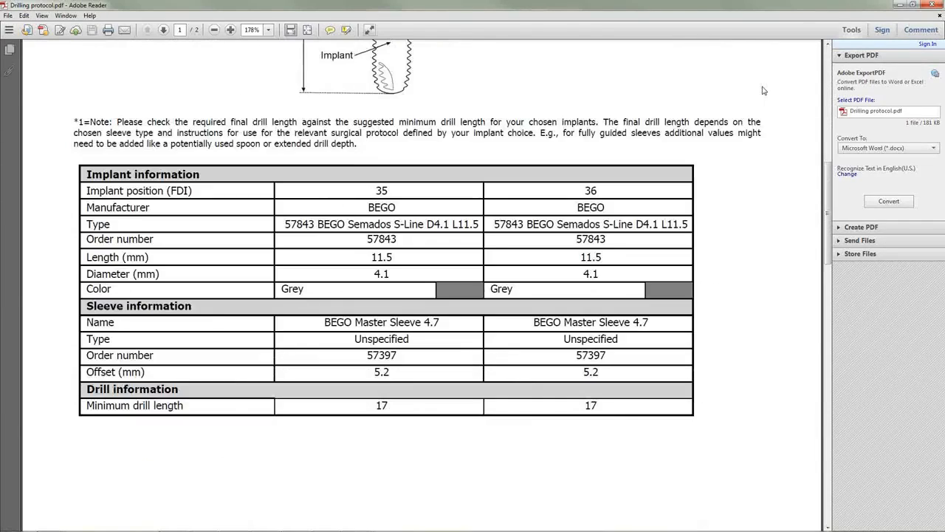
pyautogui.scroll(-8, 764, 90)
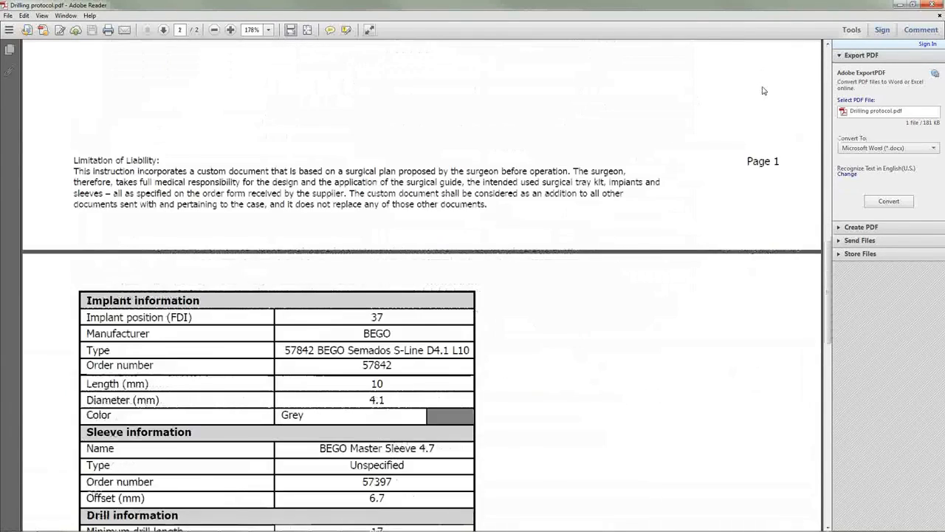
pyautogui.scroll(-3, 765, 90)
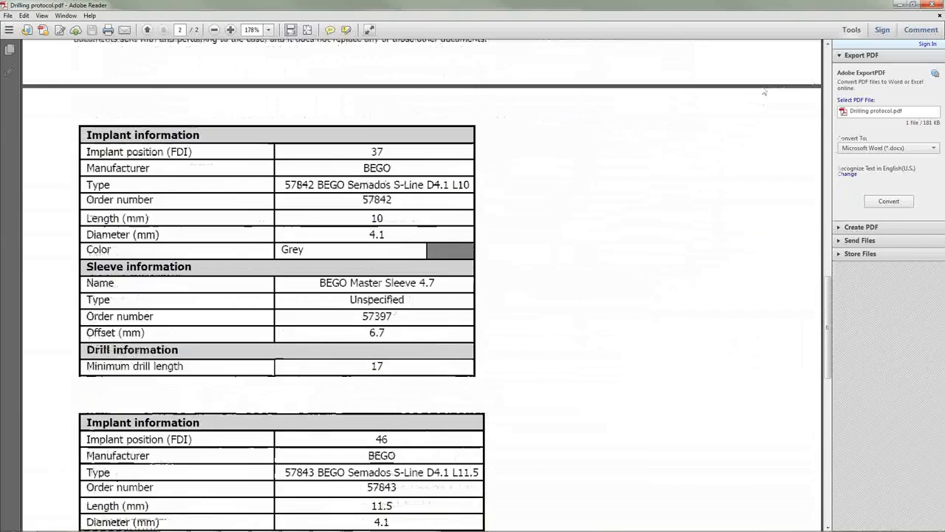
pyautogui.scroll(-5, 369, 190)
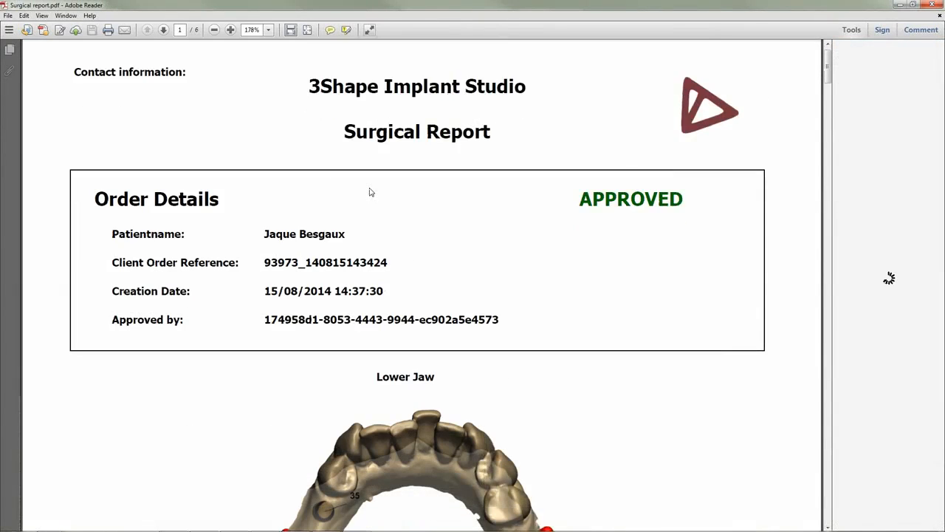
pyautogui.scroll(-2, 737, 285)
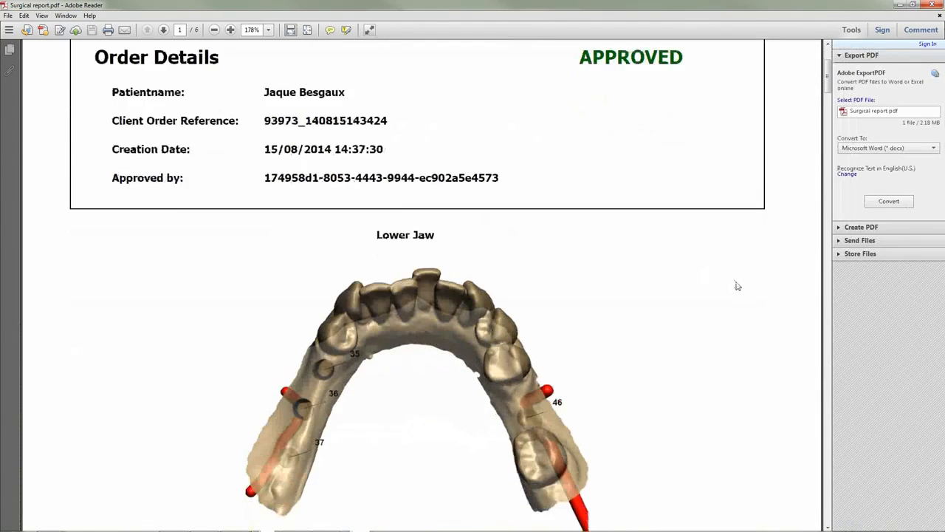
pyautogui.scroll(-5, 736, 285)
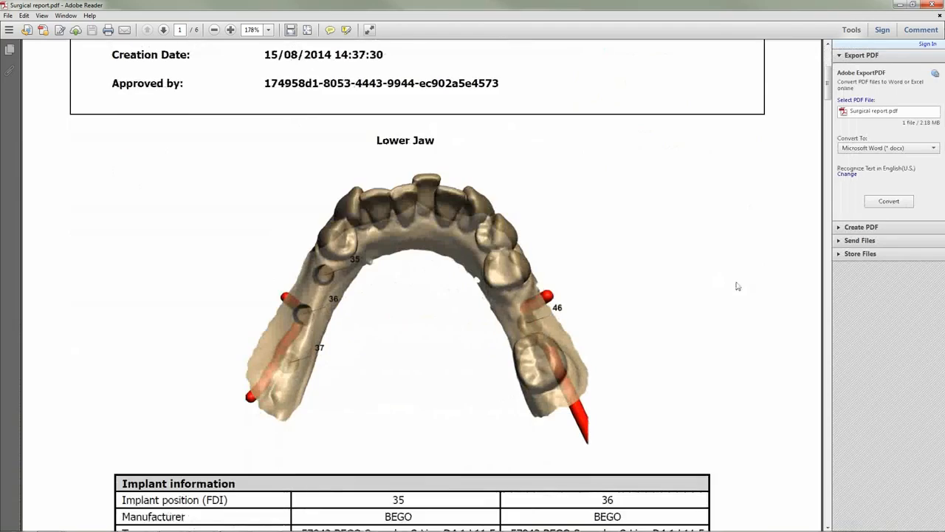
pyautogui.scroll(-3, 737, 285)
pyautogui.scroll(-5, 737, 285)
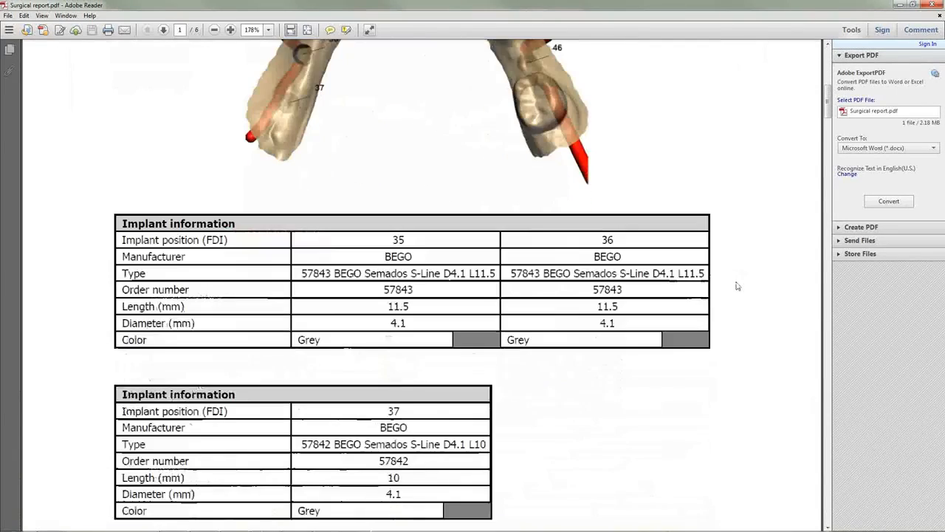
pyautogui.scroll(-5, 737, 286)
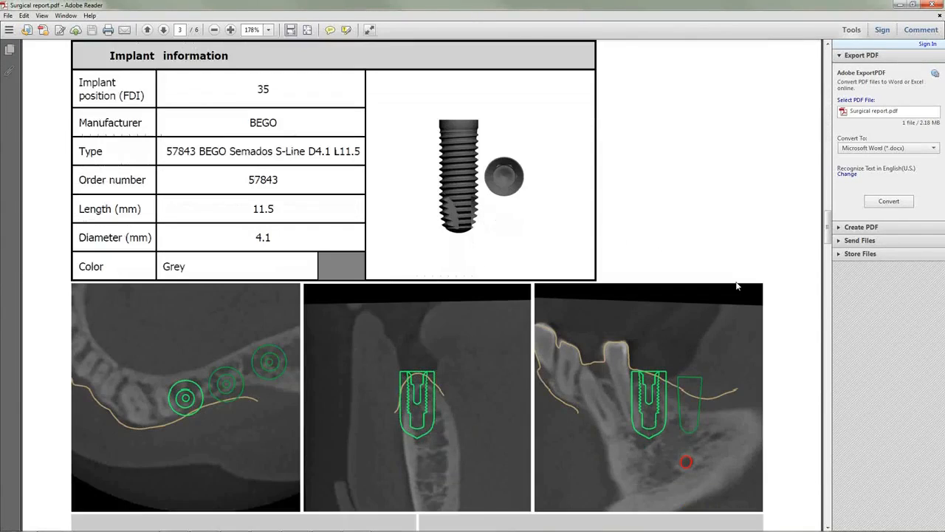
pyautogui.scroll(-3, 736, 286)
pyautogui.scroll(-10, 736, 286)
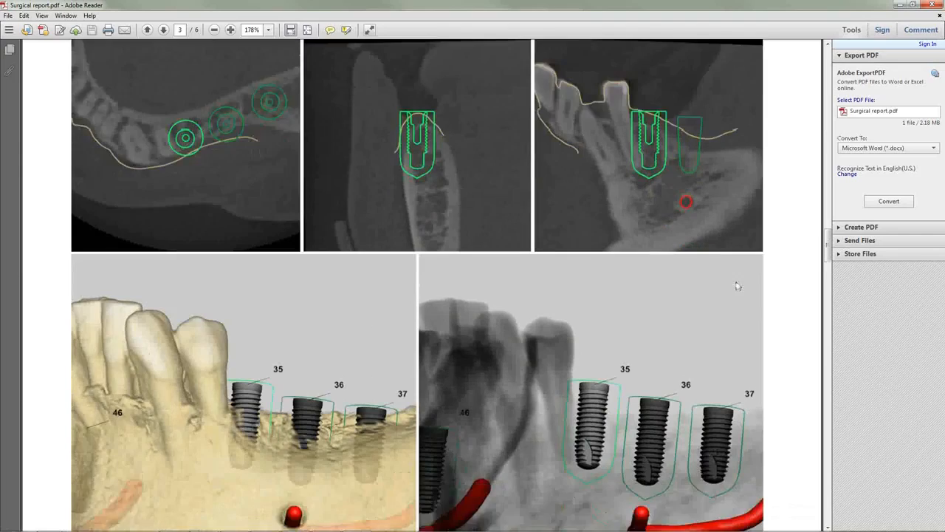
pyautogui.scroll(-5, 736, 285)
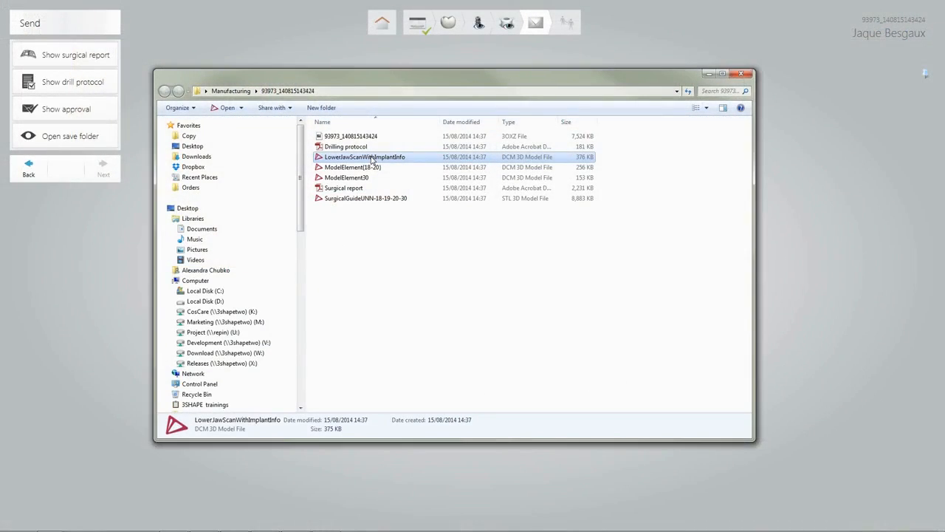
# Open LowerJawScanWithImplantInfo in 3D Viewer and orbit it to view the arch from above.
pyautogui.doubleClick(372, 157)
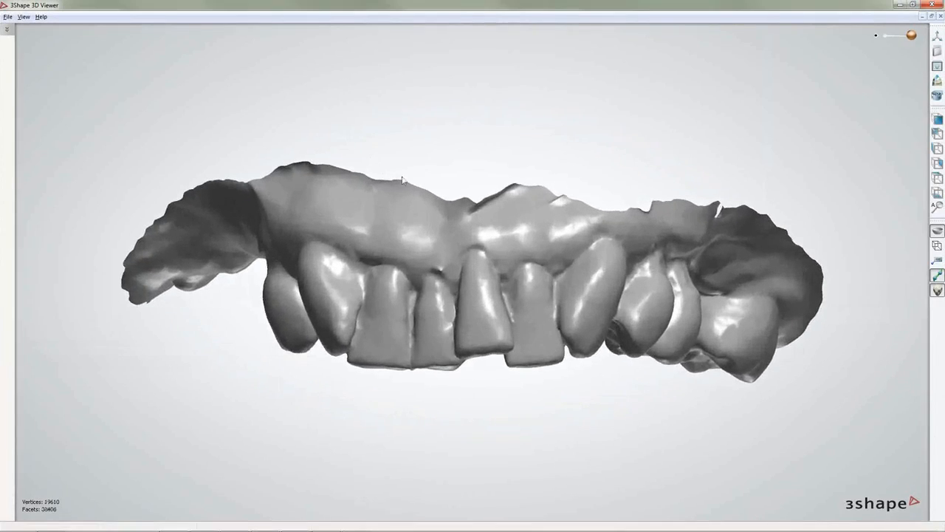
pyautogui.moveTo(493, 331); pyautogui.dragTo(500, 174, button='right')
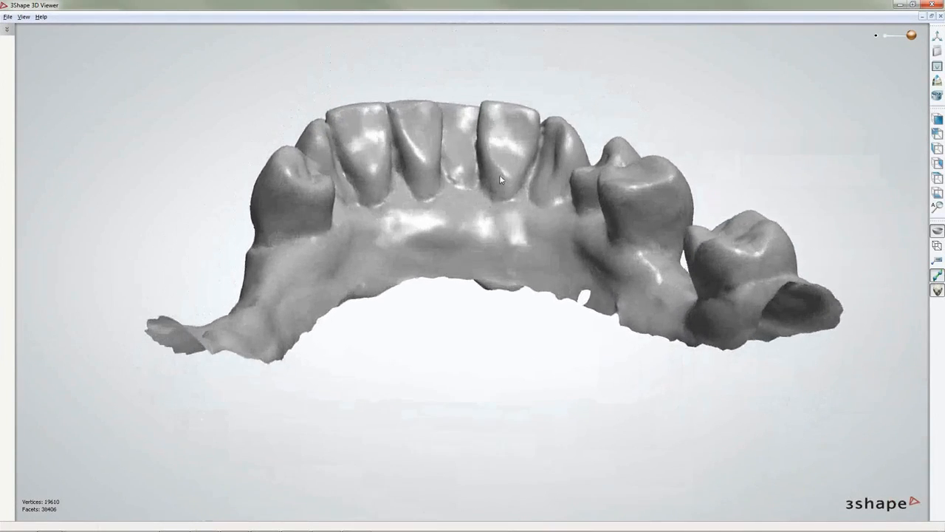
pyautogui.moveTo(243, 298); pyautogui.dragTo(414, 338, button='right')
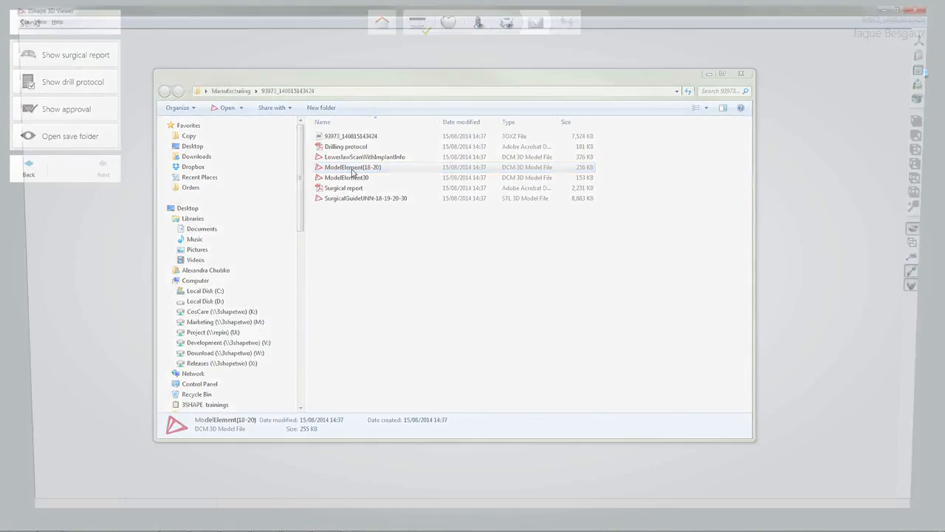
# Inspect the ModelElement(18-20) and ModelElement30 tooth models from their occlusal sides.
pyautogui.doubleClick(352, 168)
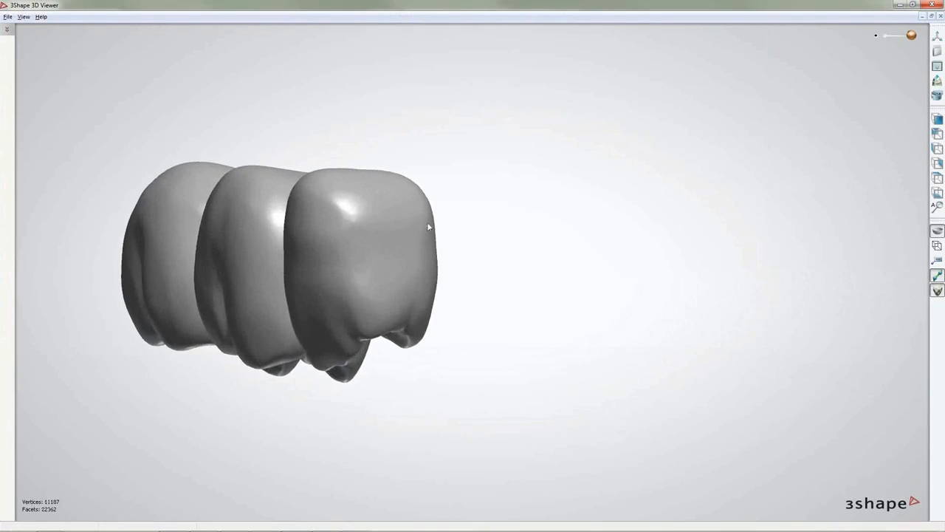
pyautogui.moveTo(428, 226); pyautogui.dragTo(487, 160, button='right')
pyautogui.scroll(-5, 480, 189)
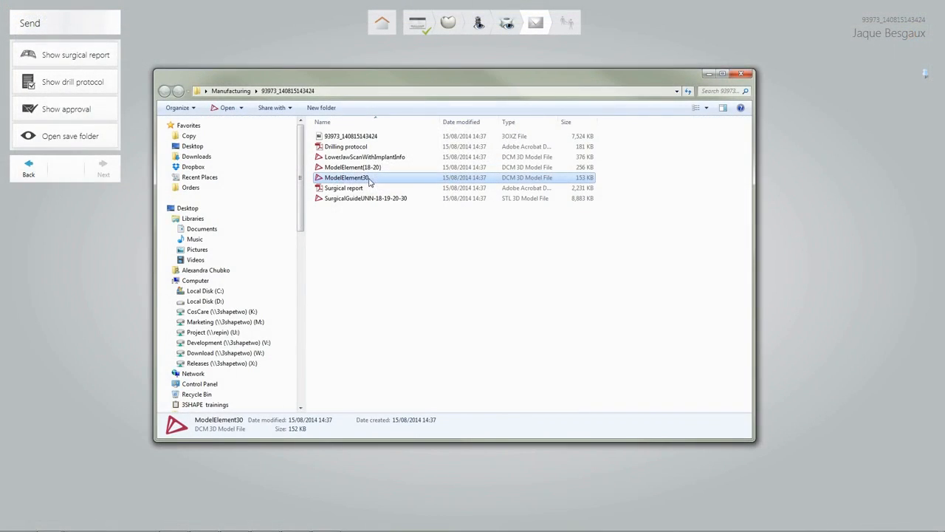
pyautogui.doubleClick(369, 181)
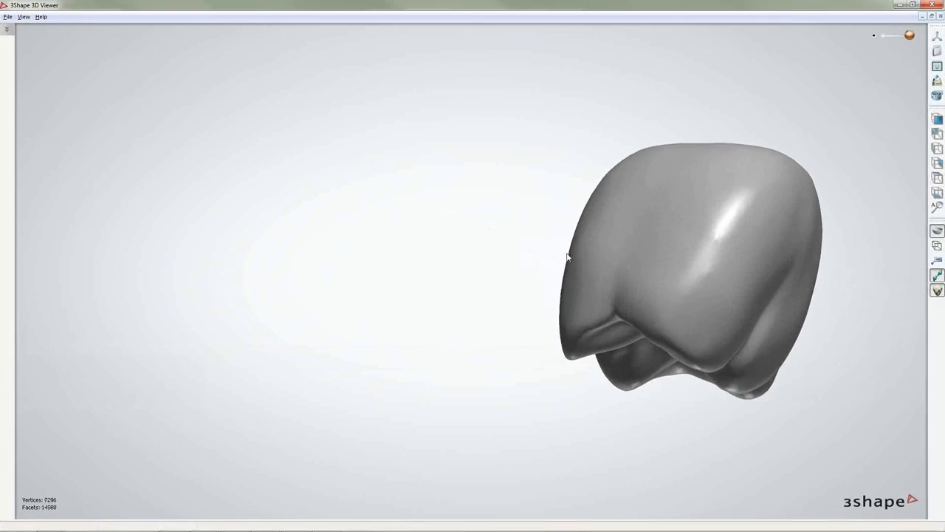
pyautogui.scroll(-5, 640, 270)
pyautogui.moveTo(658, 289); pyautogui.dragTo(699, 148, button='right')
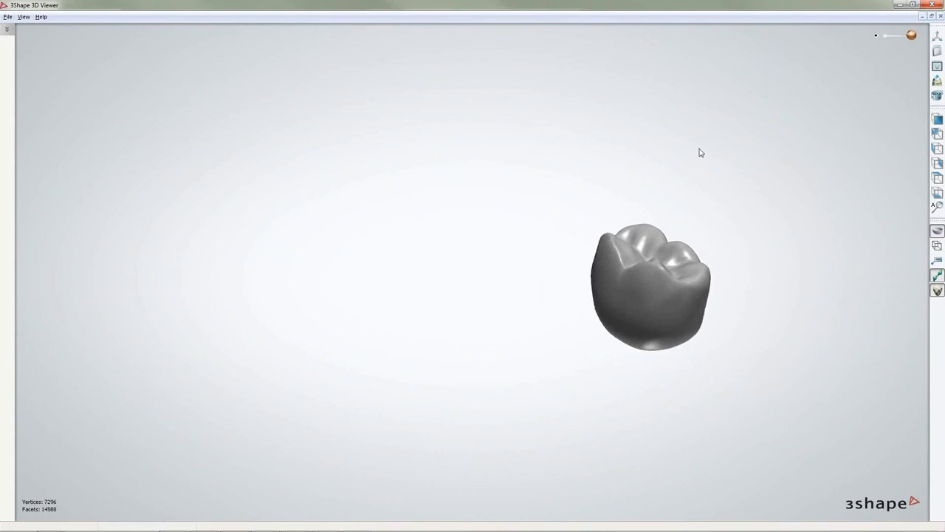
pyautogui.moveTo(677, 257); pyautogui.dragTo(643, 294, button='right')
pyautogui.moveTo(644, 294); pyautogui.dragTo(430, 229, button='middle')
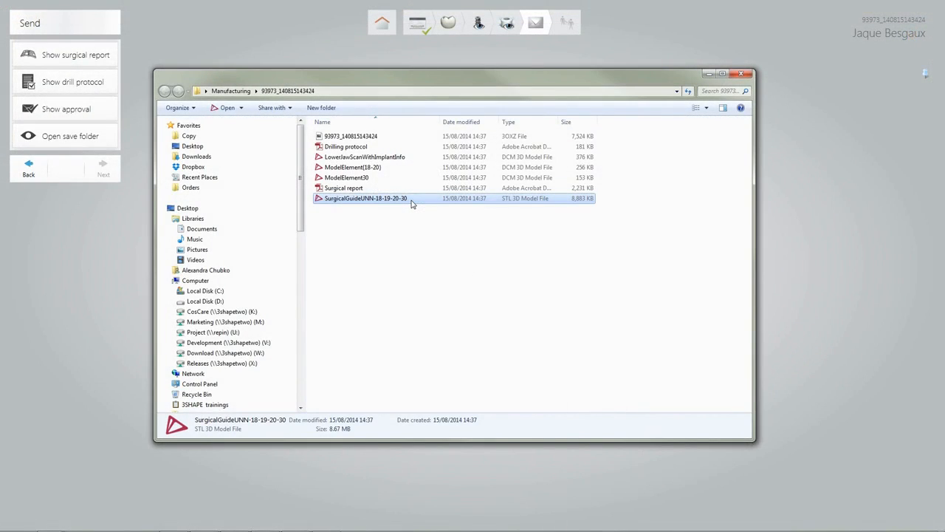
# Inspect the SurgicalGuideUNN-18-19-20-30 guide from above and front, then close the viewer.
pyautogui.doubleClick(411, 200)
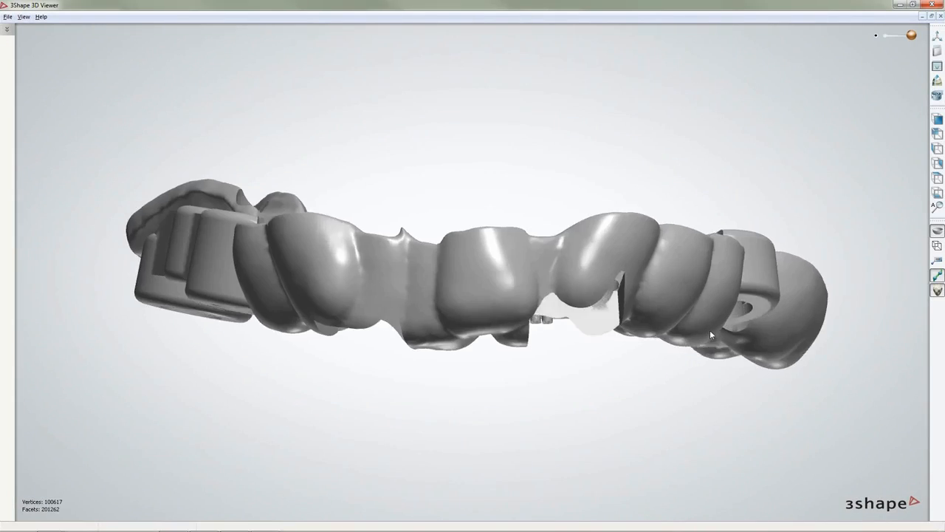
pyautogui.moveTo(710, 333); pyautogui.dragTo(722, 354, button='right')
pyautogui.scroll(-3, 724, 359)
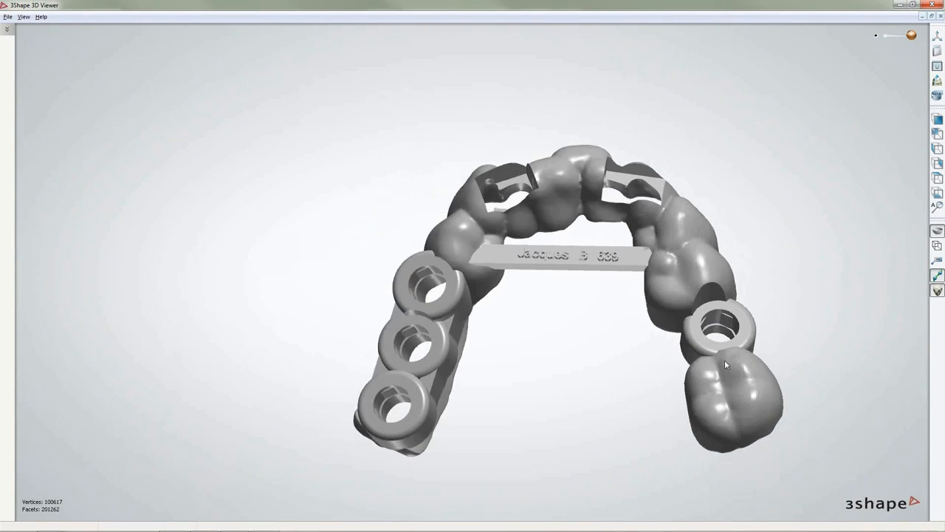
pyautogui.scroll(3, 477, 253)
pyautogui.moveTo(477, 253); pyautogui.dragTo(645, 472, button='right')
pyautogui.scroll(-3, 646, 473)
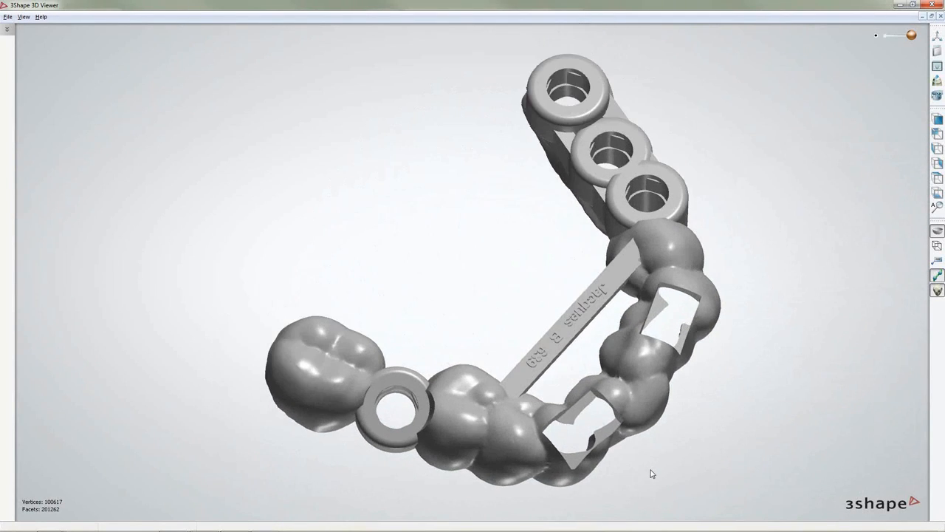
pyautogui.click(931, 4)
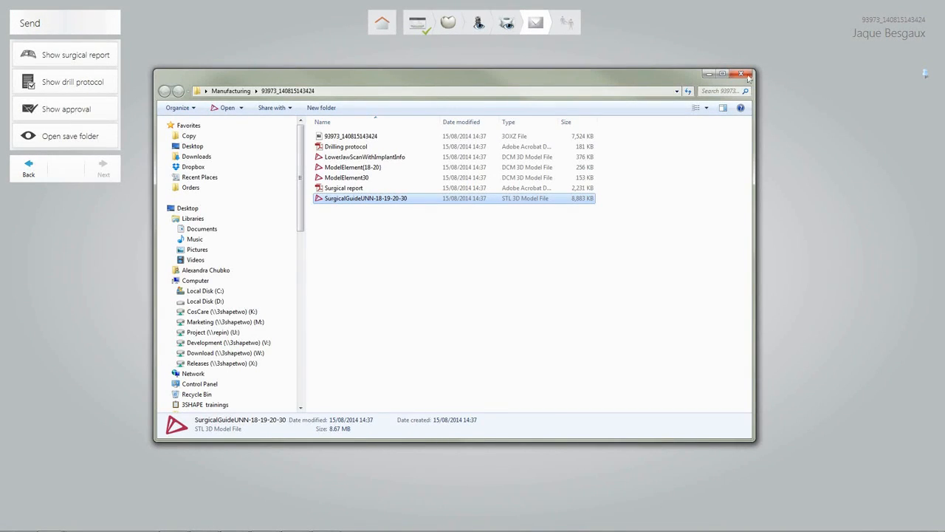
# Close the exported files folder and rotate the jaw model to a frontal view.
pyautogui.click(742, 74)
pyautogui.click(576, 33)
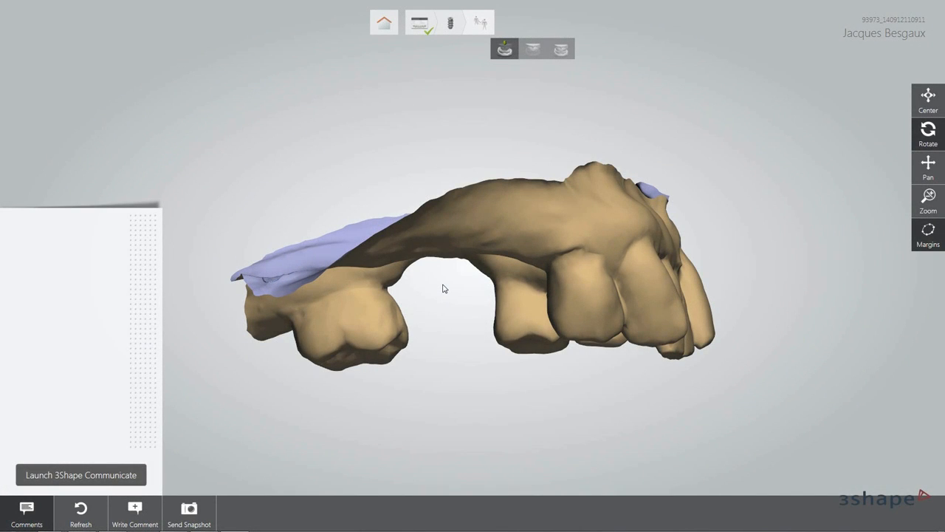
pyautogui.moveTo(443, 288)
pyautogui.mouseDown()
pyautogui.moveTo(443, 228)
pyautogui.moveTo(443, 289)
pyautogui.mouseUp()
pyautogui.moveTo(469, 334); pyautogui.dragTo(344, 327)
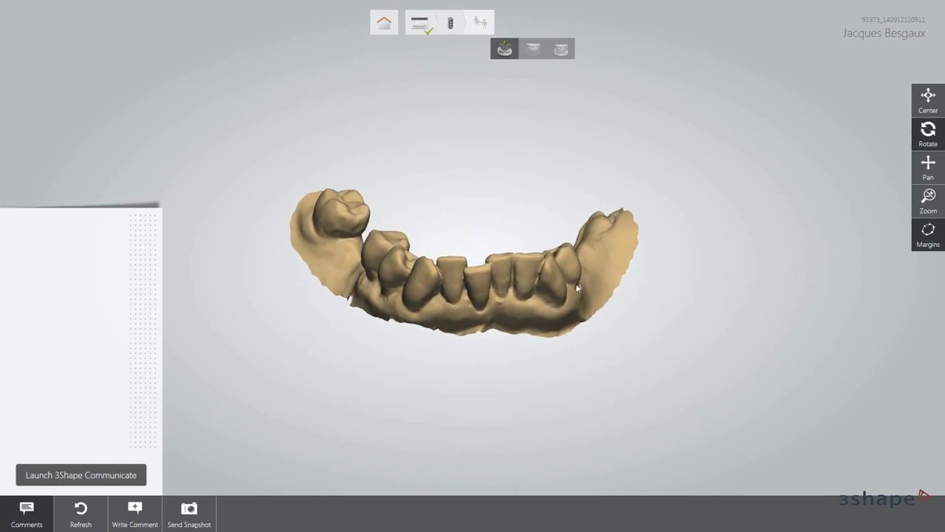
pyautogui.moveTo(480, 320); pyautogui.dragTo(486, 292)
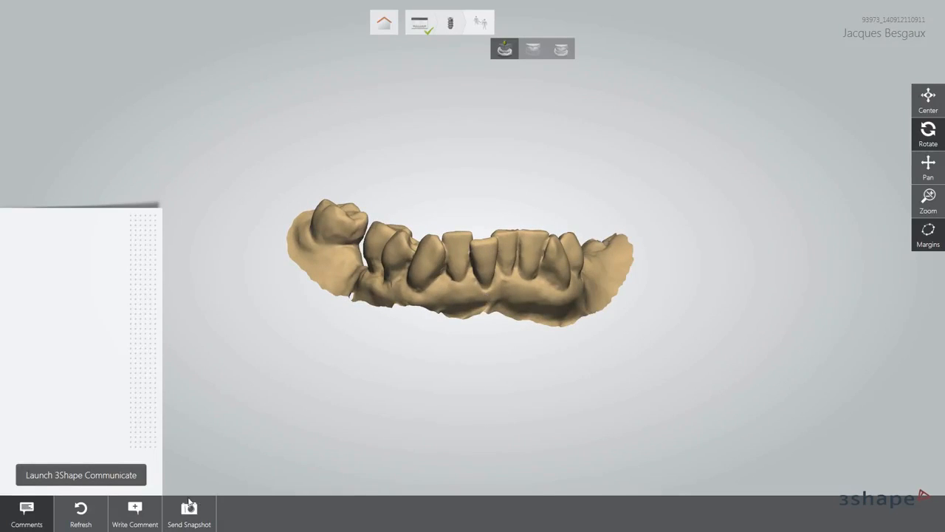
# Post the comment 'Hello! Have you received my case?', refresh the thread, and dismiss Communicate login.
pyautogui.click(135, 510)
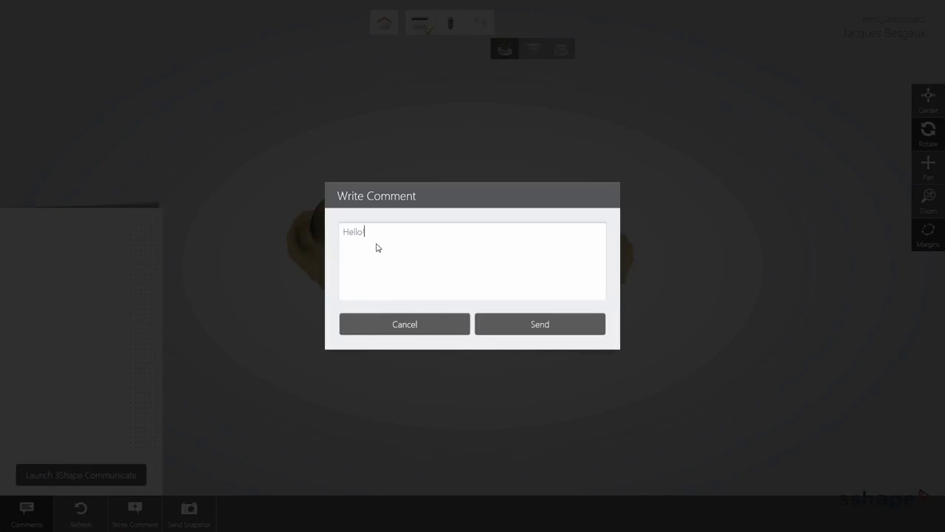
pyautogui.write('Hello! Have you received my case?')
pyautogui.click(539, 329)
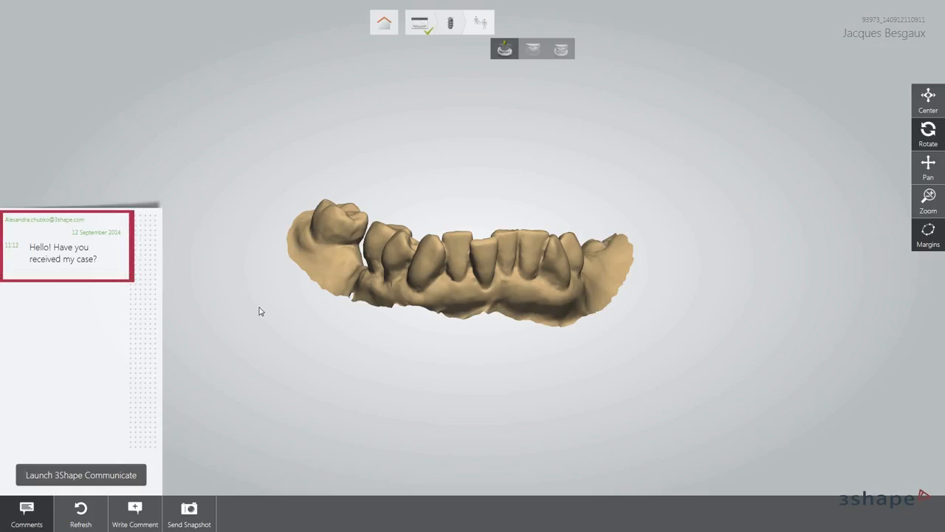
pyautogui.click(88, 517)
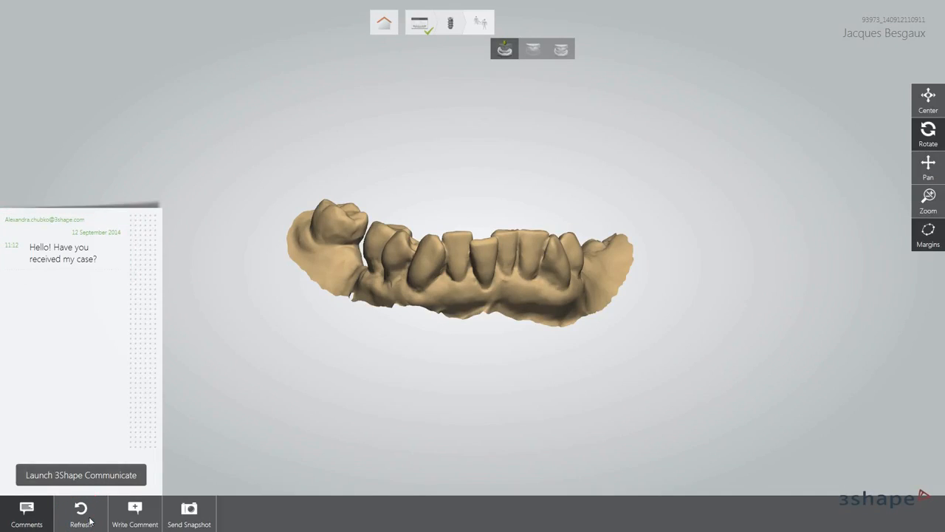
pyautogui.click(82, 475)
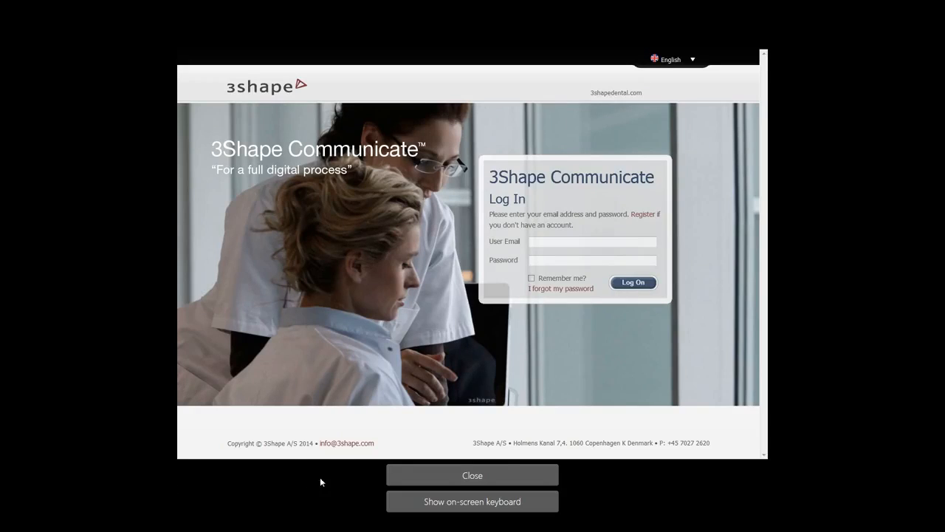
pyautogui.click(472, 475)
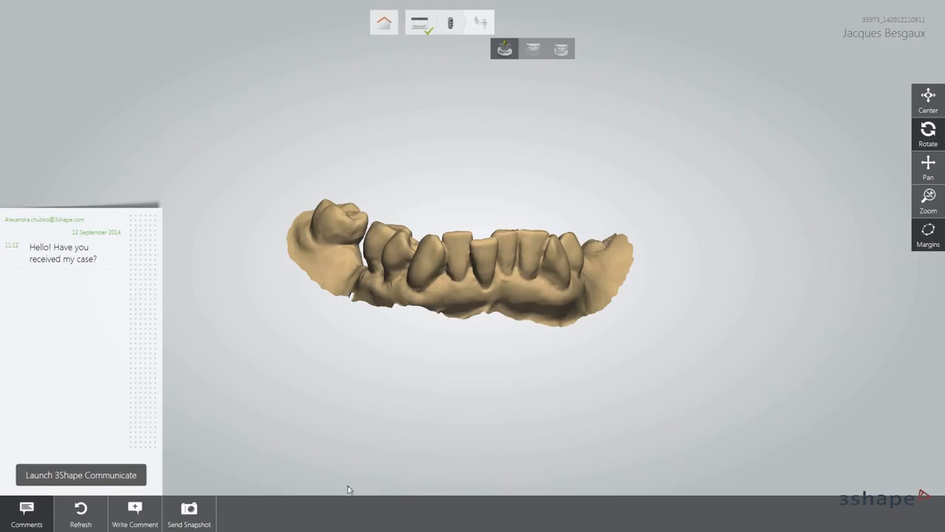
# Send a snapshot of the current jaw view captioned 'The surface scan'.
pyautogui.click(189, 510)
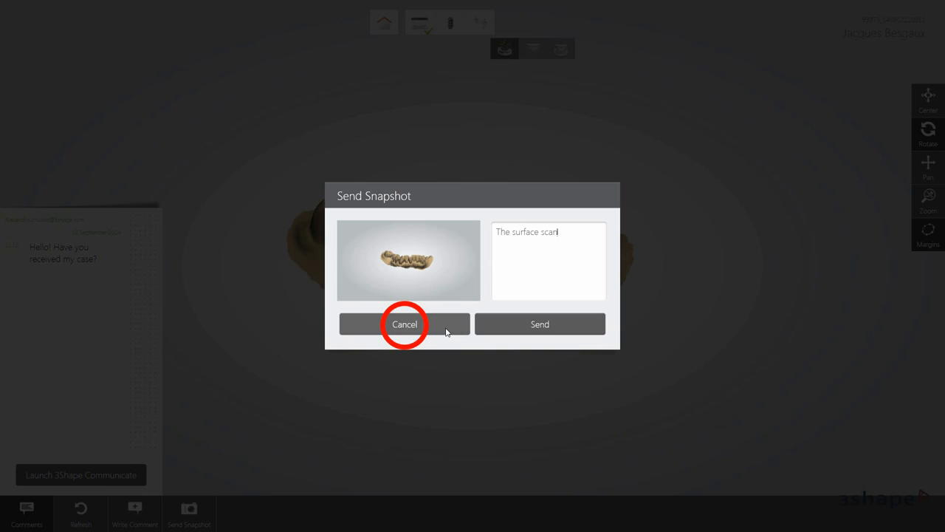
pyautogui.click(550, 329)
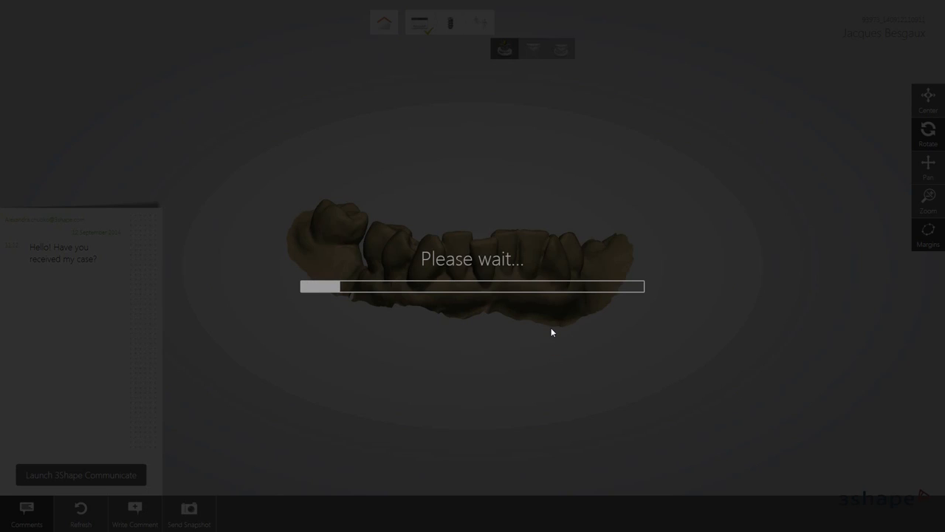